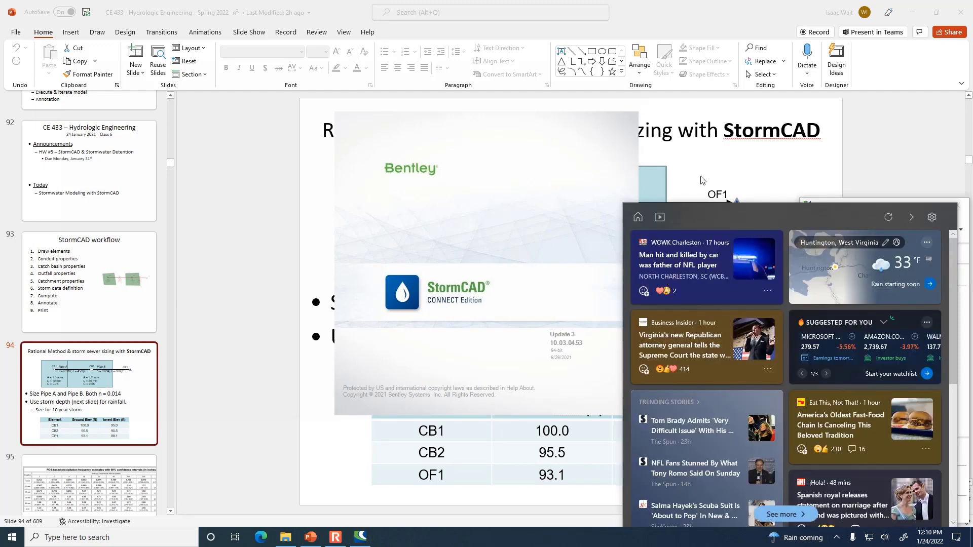
- Dismiss the Widgets news panel and the Edge window, then bring StormCAD to the front
{"action": "left_click", "coordinate": [681, 217]}
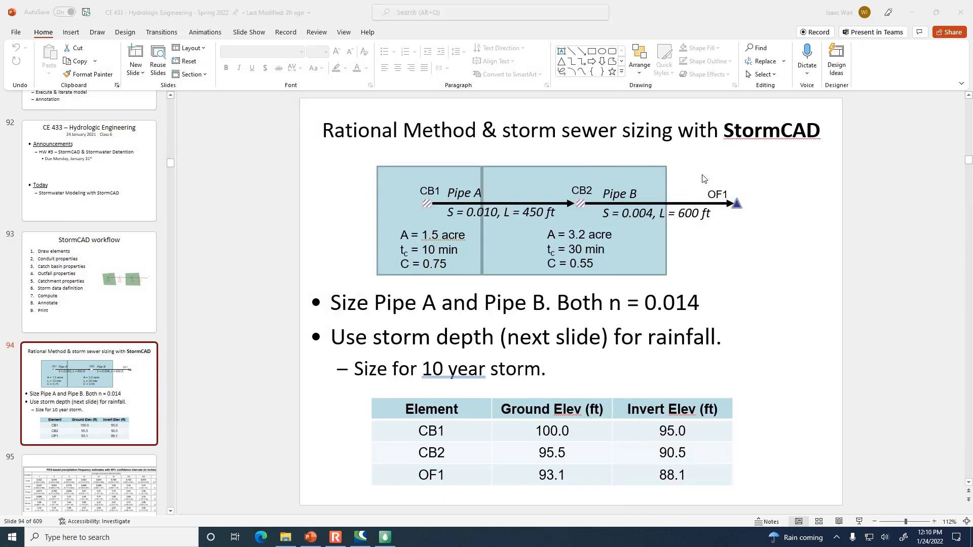
{"action": "left_click", "coordinate": [469, 12]}
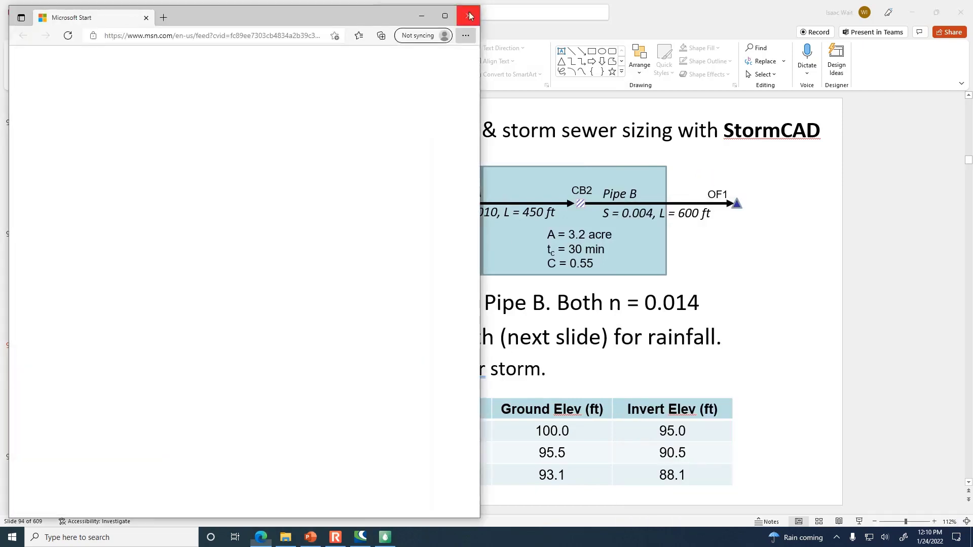
{"action": "left_click", "coordinate": [468, 16]}
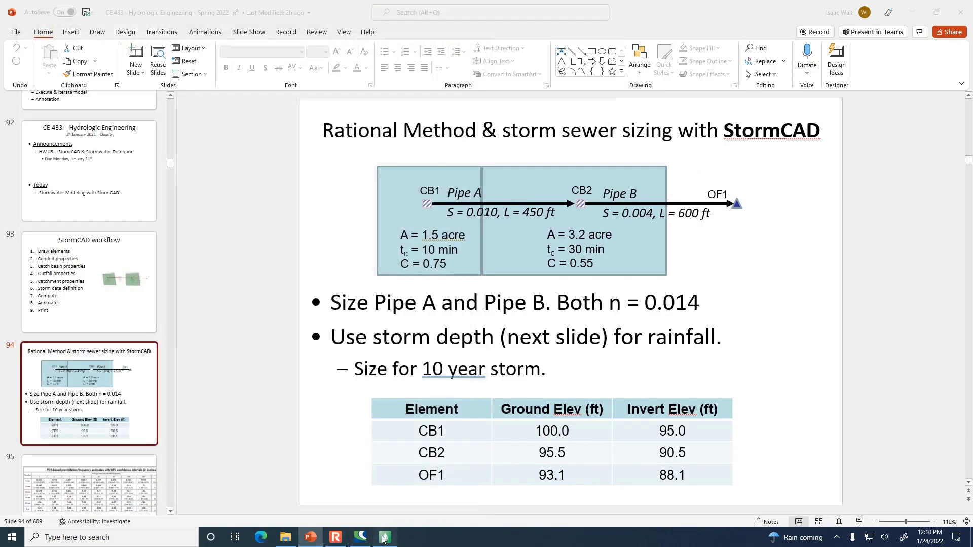
{"action": "left_click", "coordinate": [385, 537]}
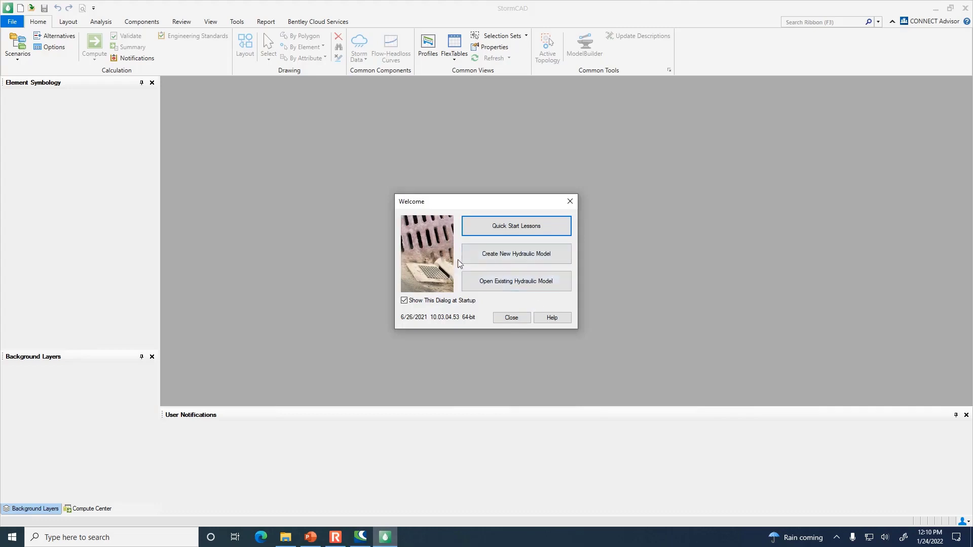
- Create a new hydraulic model, Untitled1.stsw, declining change tracking, and check the assignment slide
{"action": "left_click", "coordinate": [516, 259]}
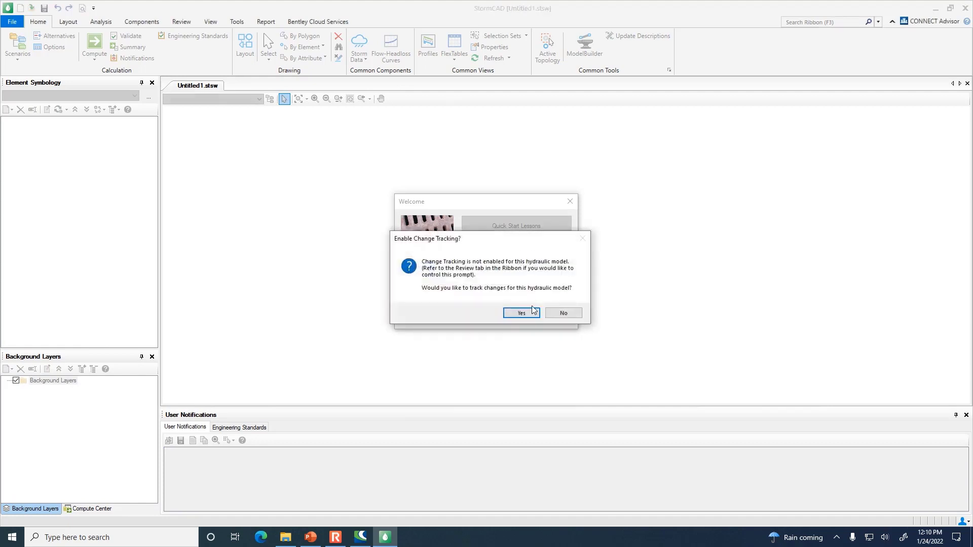
{"action": "left_click", "coordinate": [569, 318]}
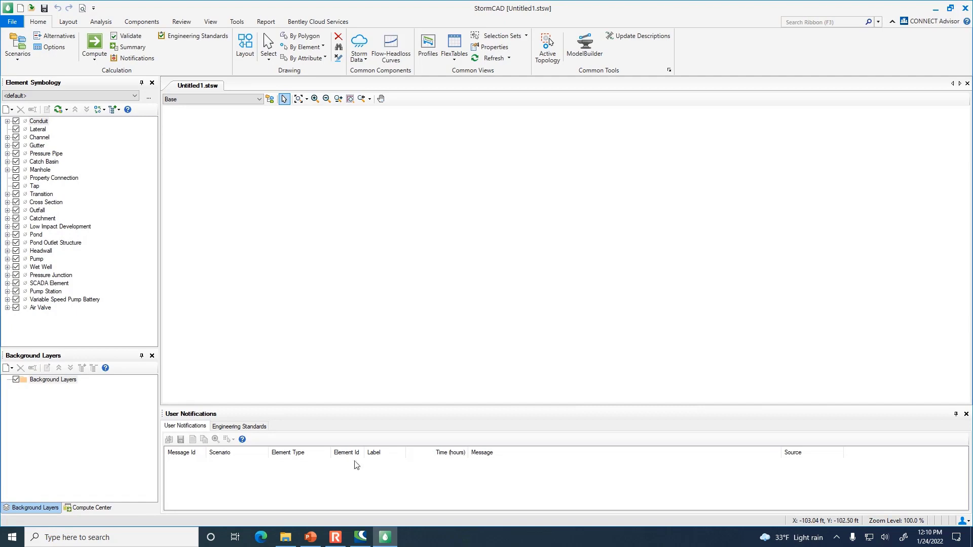
{"action": "left_click", "coordinate": [308, 540]}
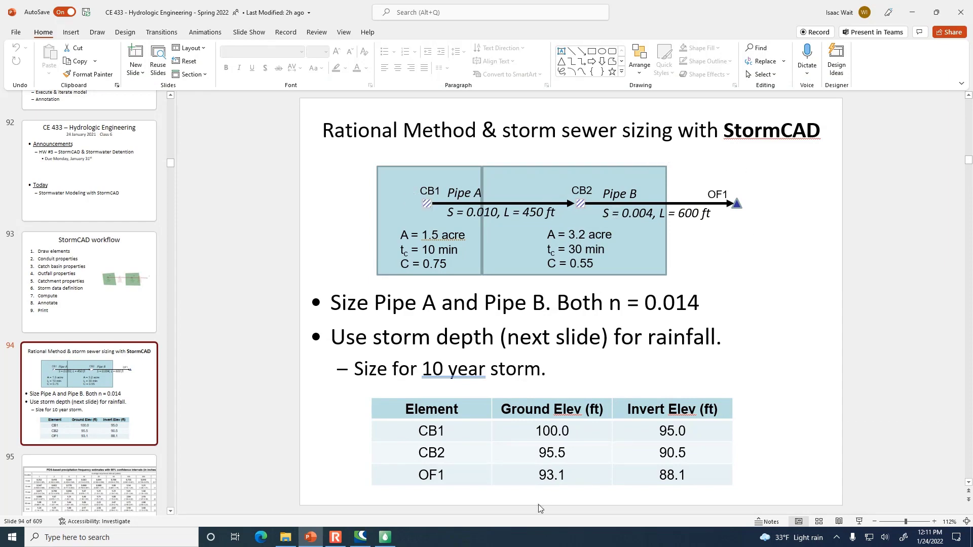
{"action": "left_click", "coordinate": [385, 536]}
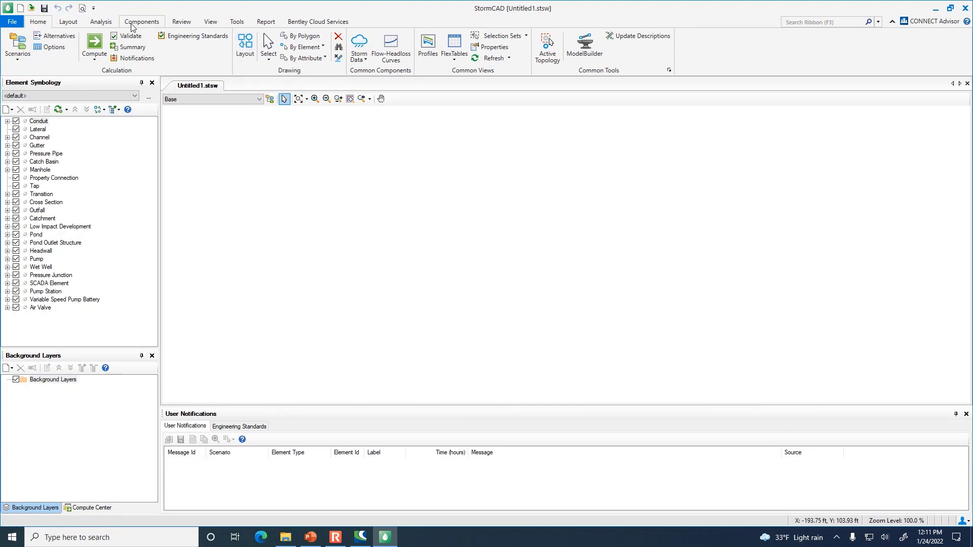
- In Layout mode, place catch basins CB-1 and CB-2, joined by conduit CO-1
{"action": "left_click", "coordinate": [244, 44]}
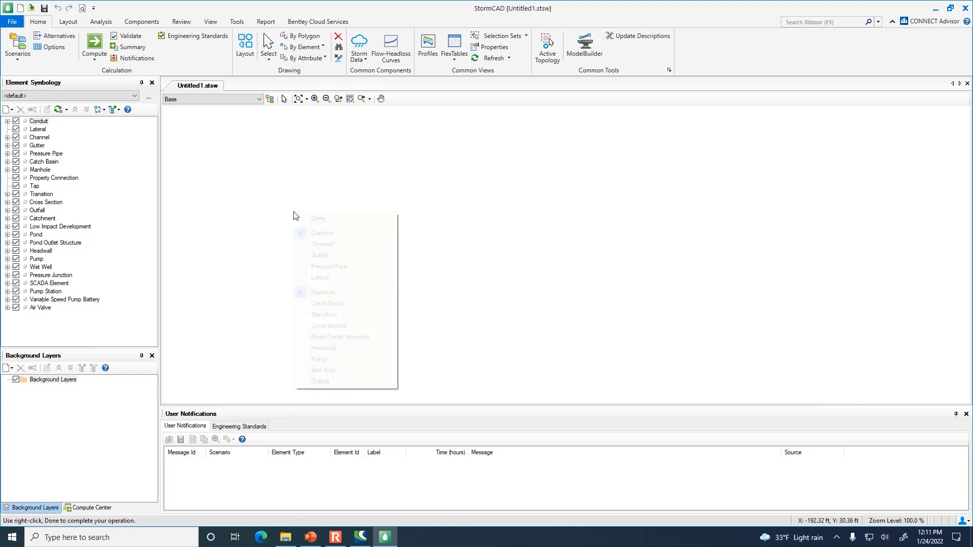
{"action": "right_click", "coordinate": [293, 212]}
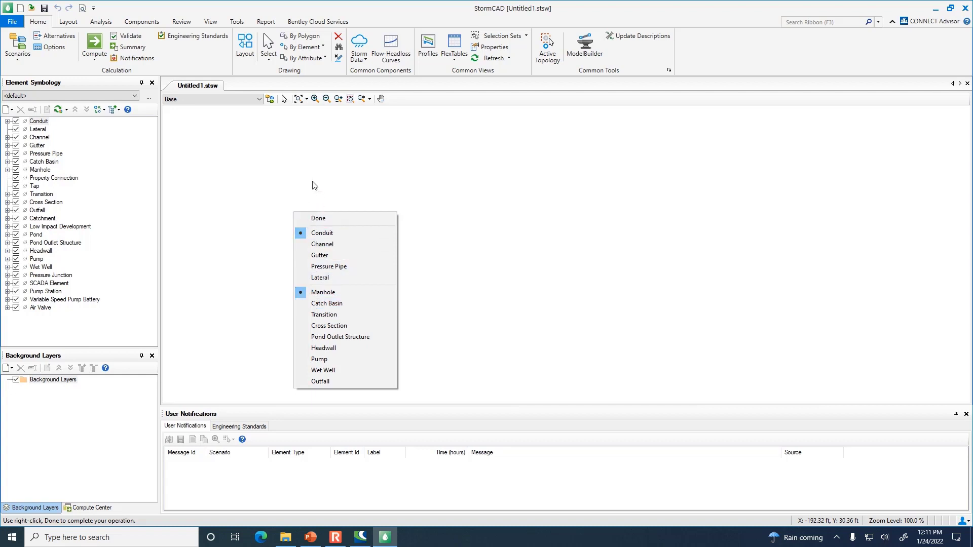
{"action": "left_click", "coordinate": [320, 160]}
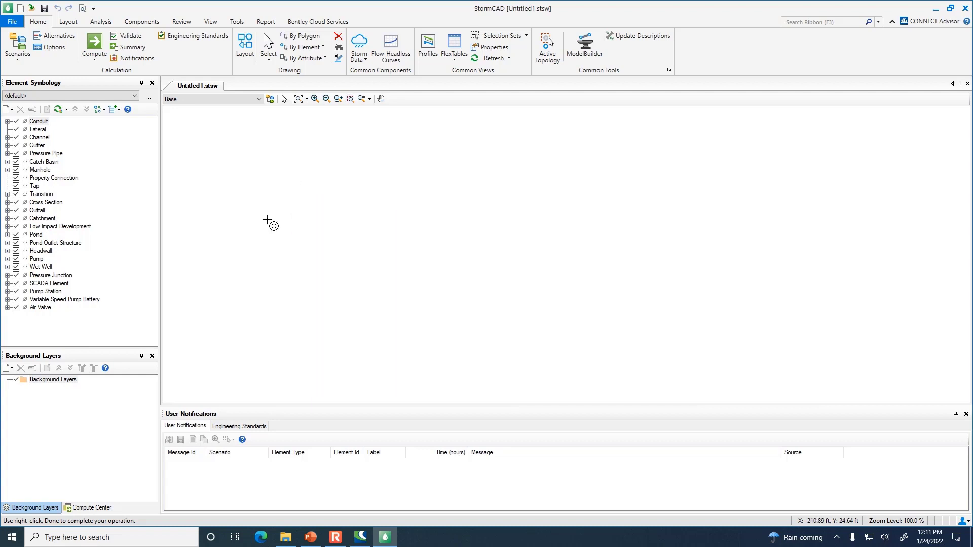
{"action": "right_click", "coordinate": [282, 195]}
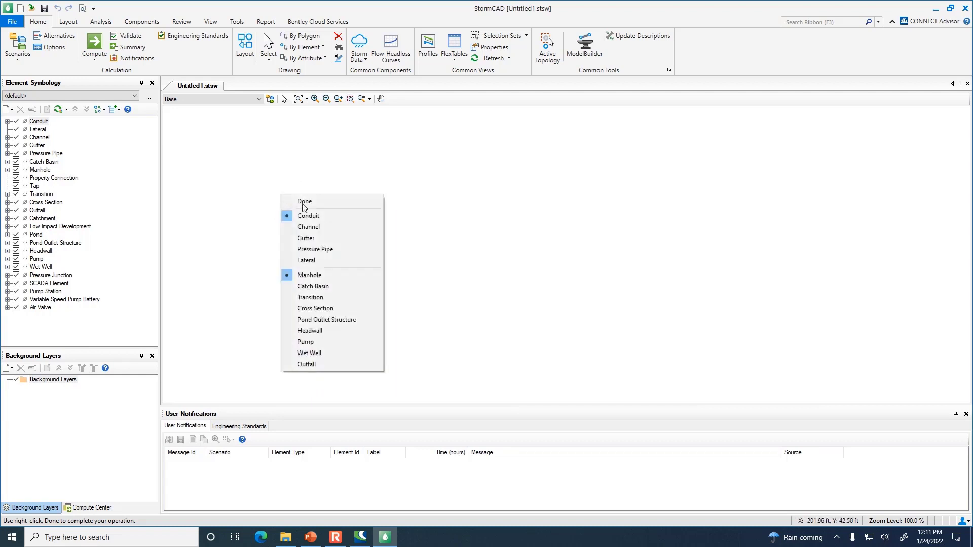
{"action": "left_click", "coordinate": [314, 286]}
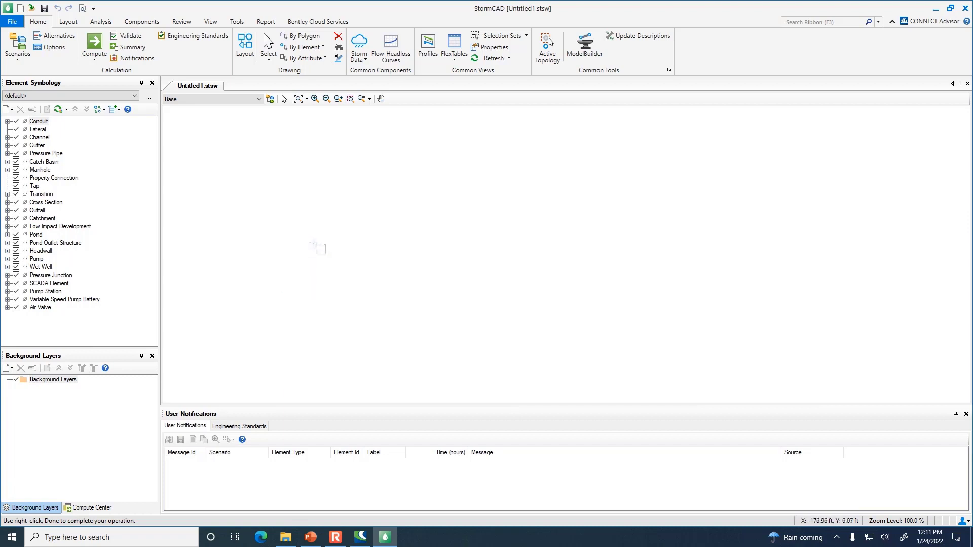
{"action": "left_click", "coordinate": [285, 218]}
{"action": "left_click", "coordinate": [547, 209]}
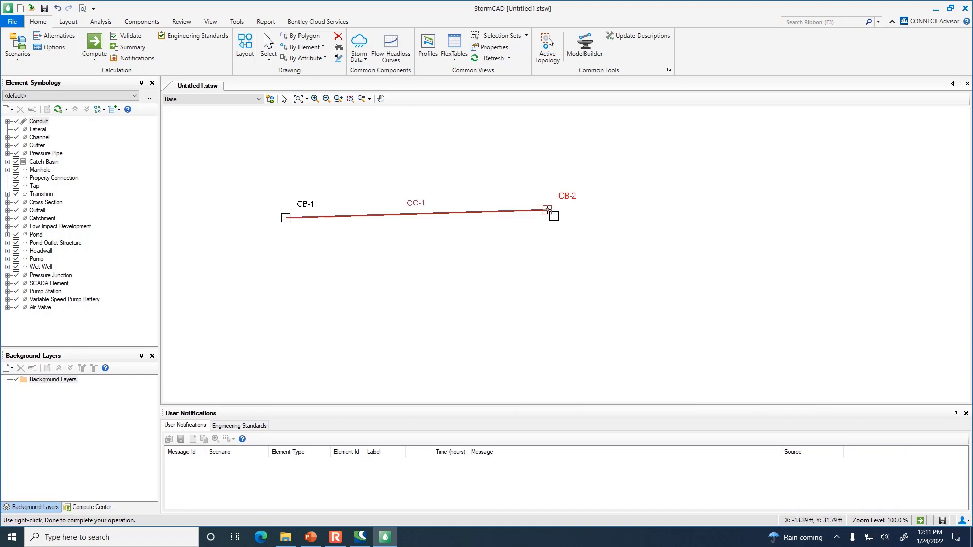
- Add outfall O-1 at the end of conduit CO-2 and stop drawing
{"action": "right_click", "coordinate": [607, 219]}
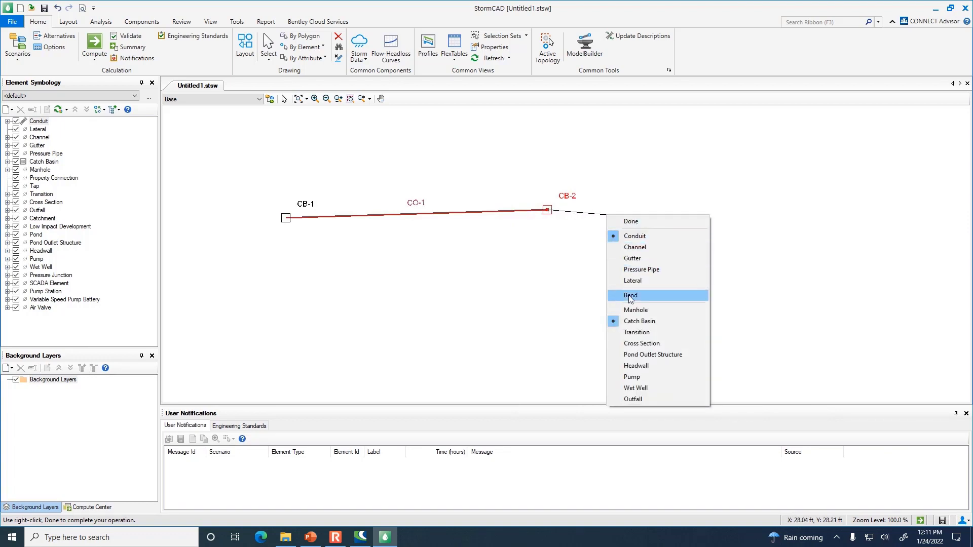
{"action": "left_click", "coordinate": [649, 399]}
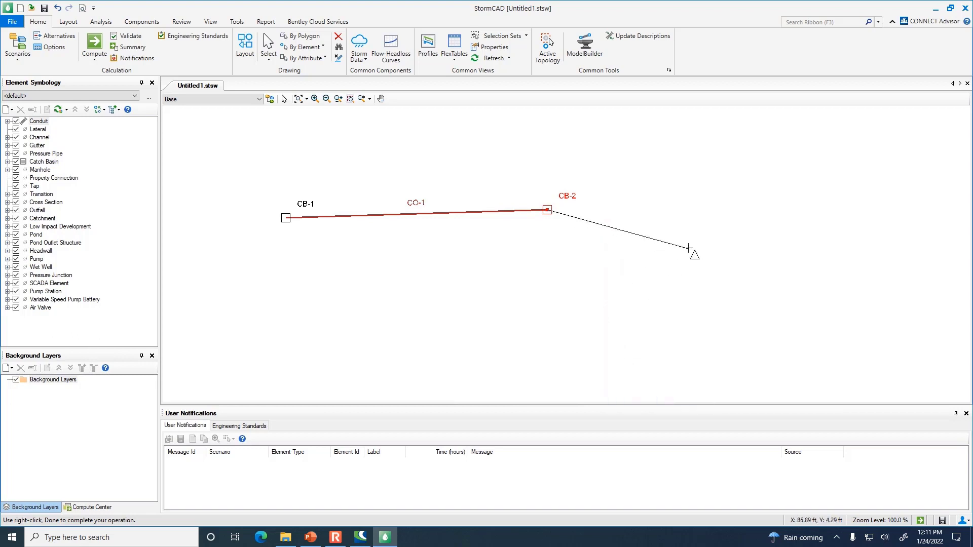
{"action": "left_click", "coordinate": [690, 227]}
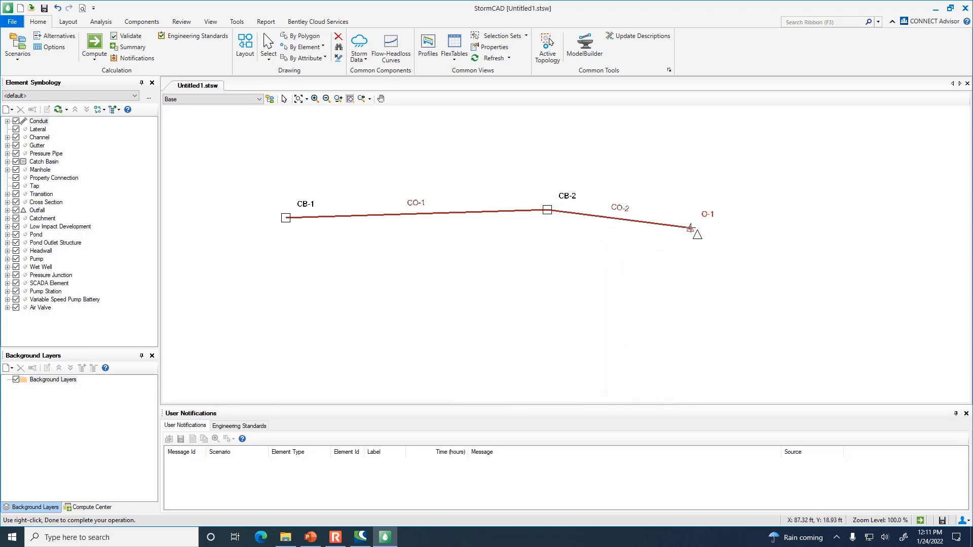
{"action": "key", "text": "Escape"}
{"action": "left_click", "coordinate": [267, 43]}
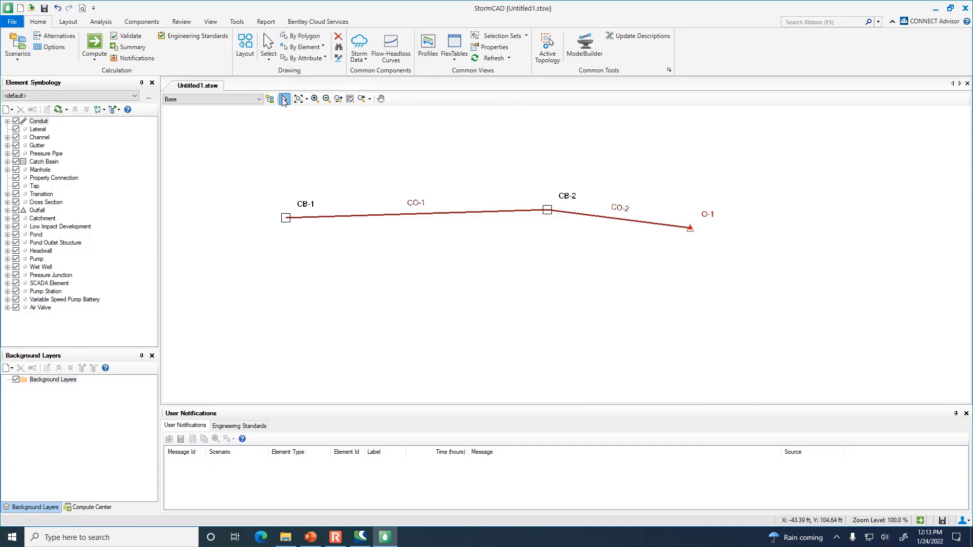
{"action": "double_click", "coordinate": [379, 219]}
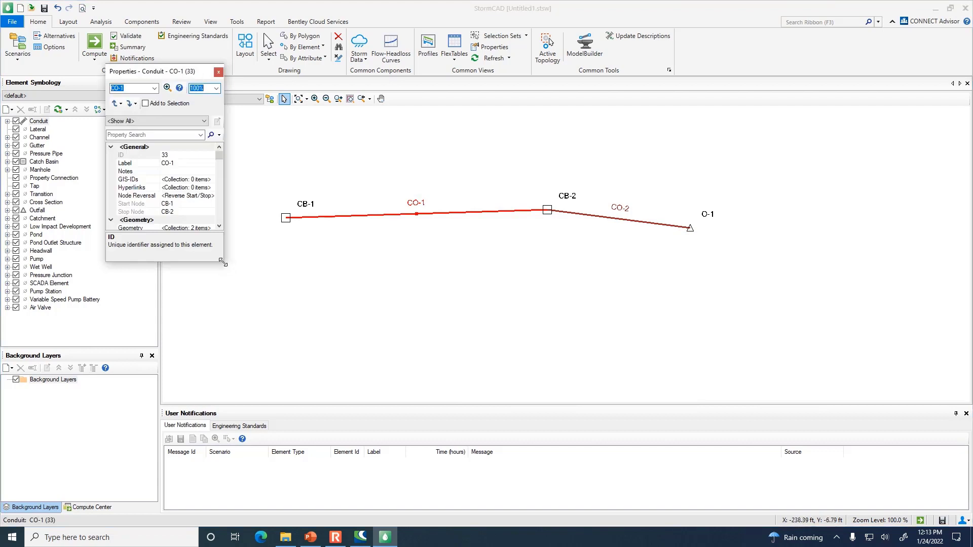
{"action": "left_click_drag", "start_coordinate": [225, 266], "coordinate": [287, 314]}
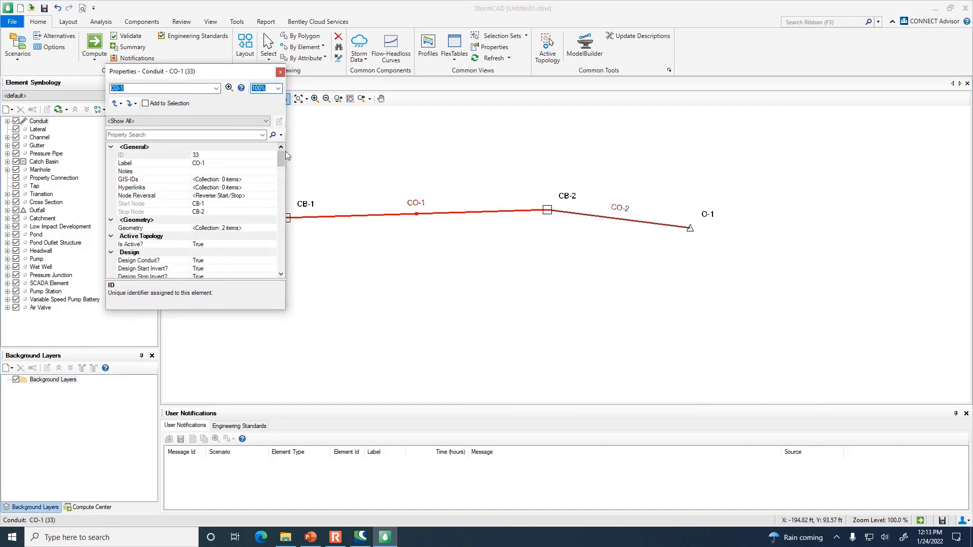
{"action": "mouse_move", "coordinate": [282, 168]}
{"action": "left_mouse_down"}
{"action": "mouse_move", "coordinate": [281, 274]}
{"action": "mouse_move", "coordinate": [286, 160]}
{"action": "left_mouse_up"}
{"action": "left_click", "coordinate": [280, 74]}
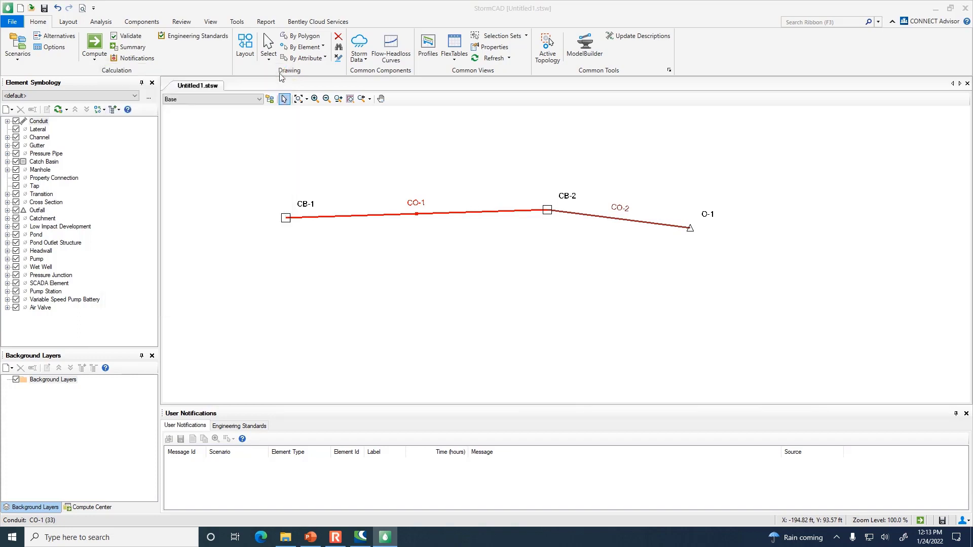
{"action": "double_click", "coordinate": [371, 216]}
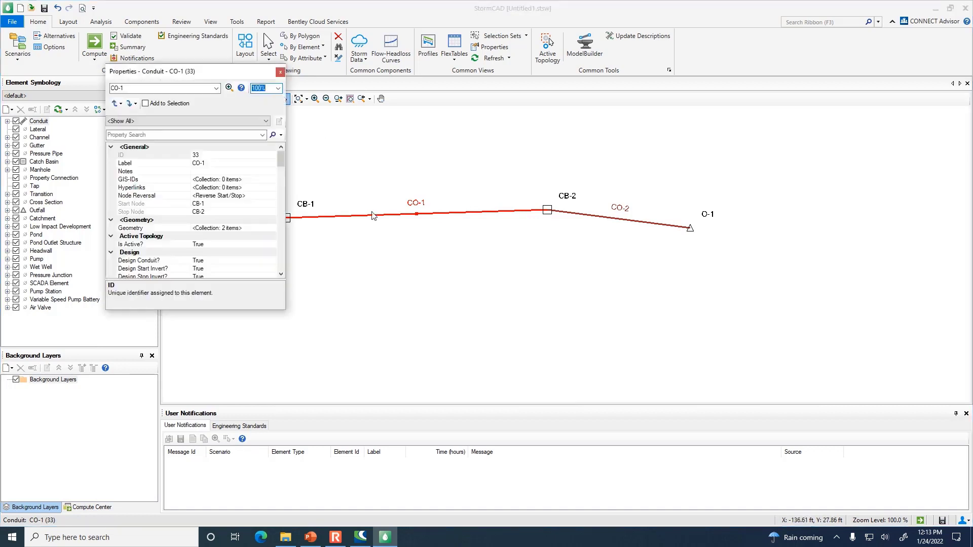
{"action": "left_click", "coordinate": [280, 72]}
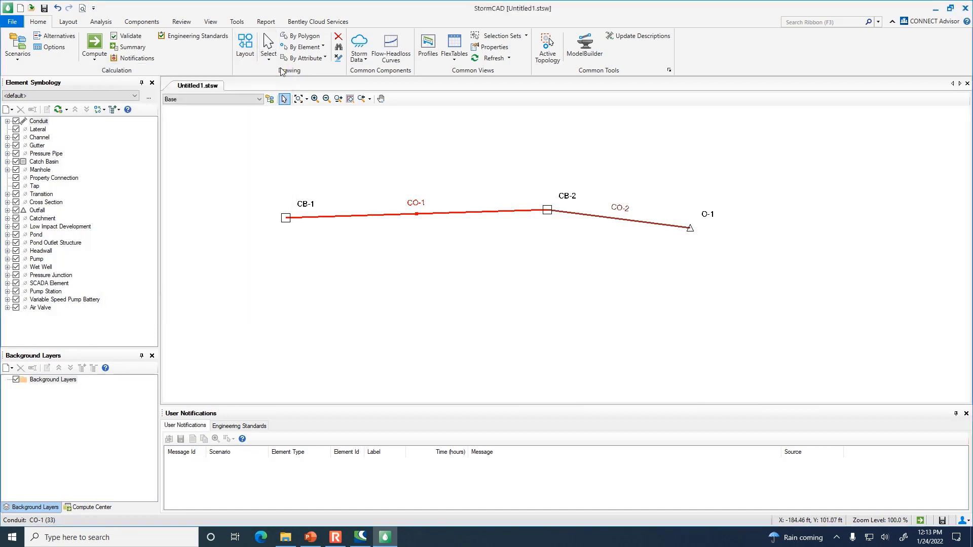
- Open the Conduit FlexTable and relabel conduit CO-1 as Pipe A
{"action": "left_click", "coordinate": [454, 59]}
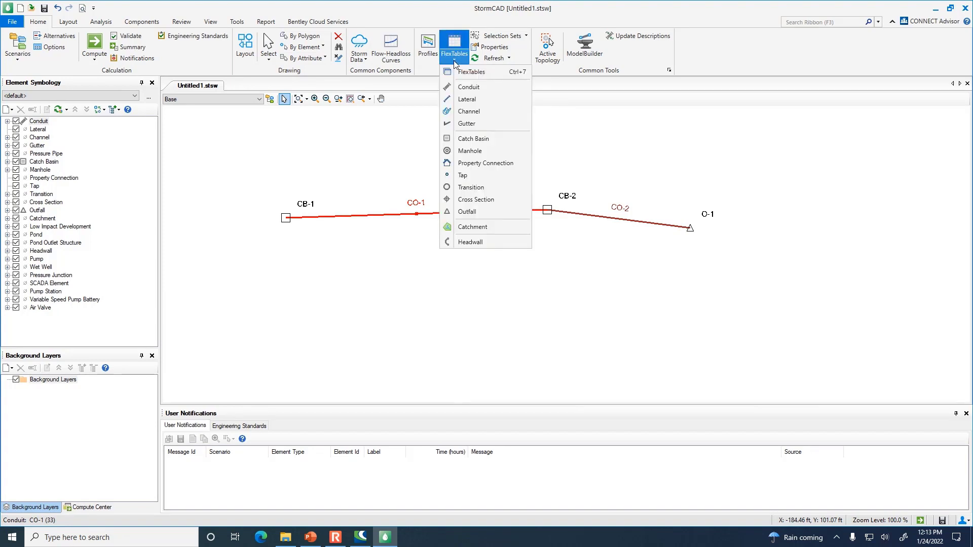
{"action": "left_click", "coordinate": [462, 87]}
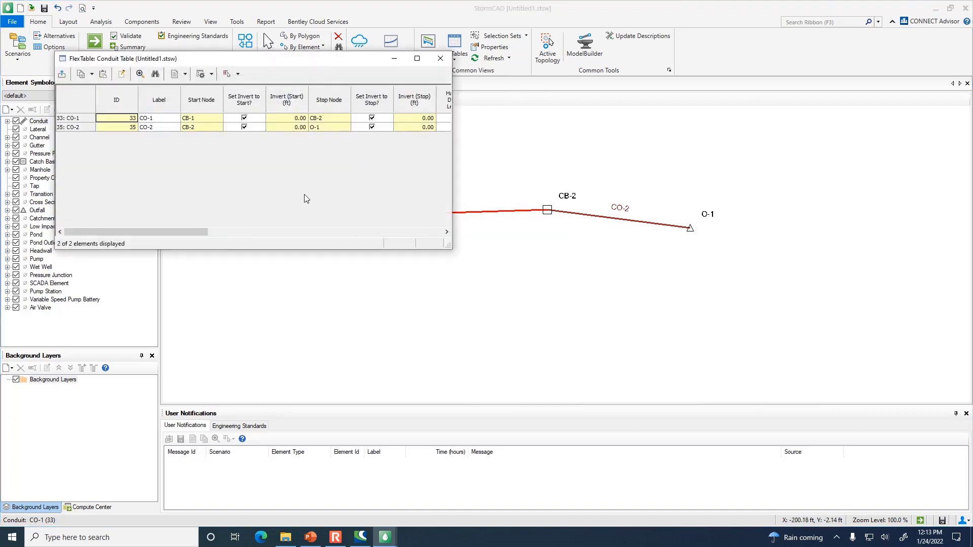
{"action": "left_click_drag", "start_coordinate": [282, 57], "coordinate": [582, 267]}
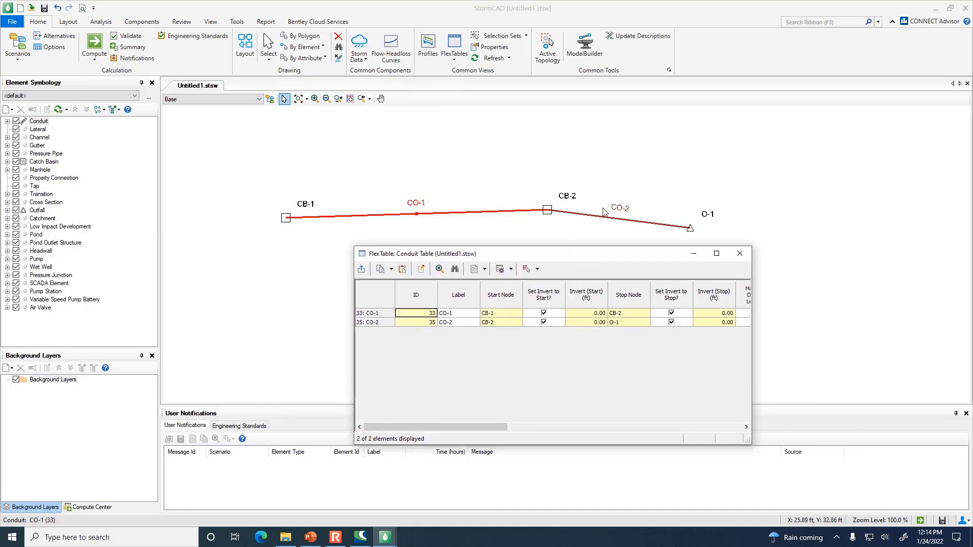
{"action": "left_click", "coordinate": [464, 318]}
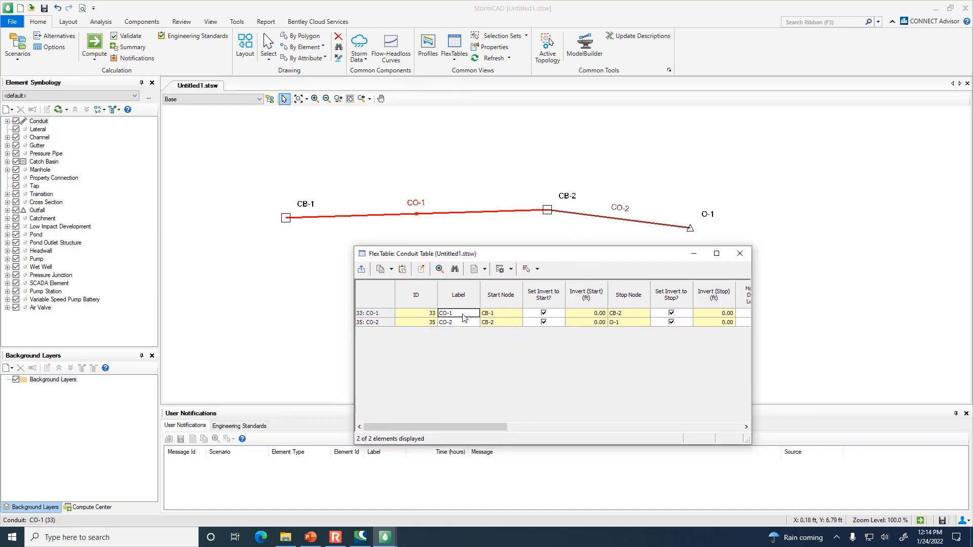
{"action": "left_click", "coordinate": [453, 313]}
{"action": "left_click_drag", "start_coordinate": [467, 314], "coordinate": [368, 315]}
{"action": "type", "text": "Pipe A"}
{"action": "key", "text": "Return"}
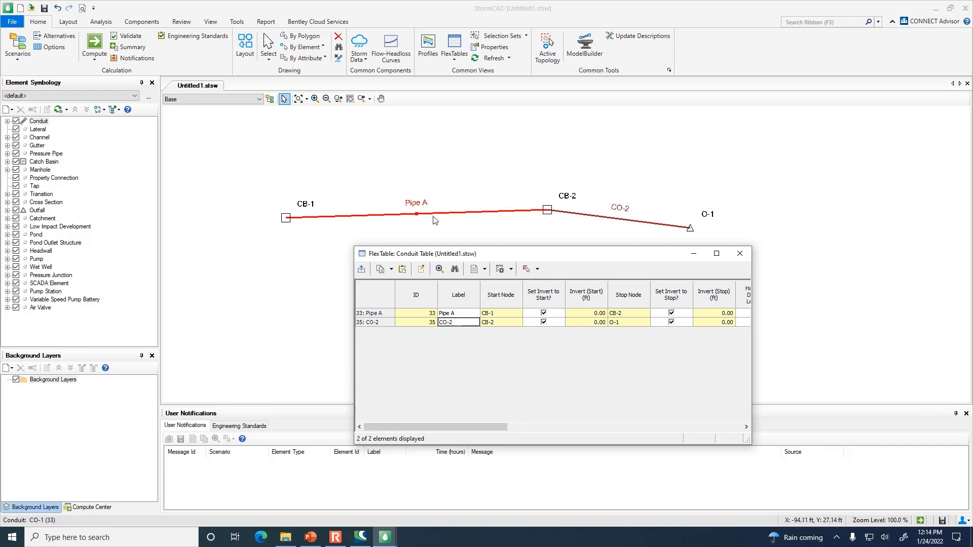
- Relabel conduit CO-2 as Pipe B, then switch to the PowerPoint slides
{"action": "left_click", "coordinate": [457, 324]}
{"action": "type", "text": "P"}
{"action": "key", "text": "Return"}
{"action": "left_click", "coordinate": [336, 537]}
{"action": "left_click", "coordinate": [310, 537]}
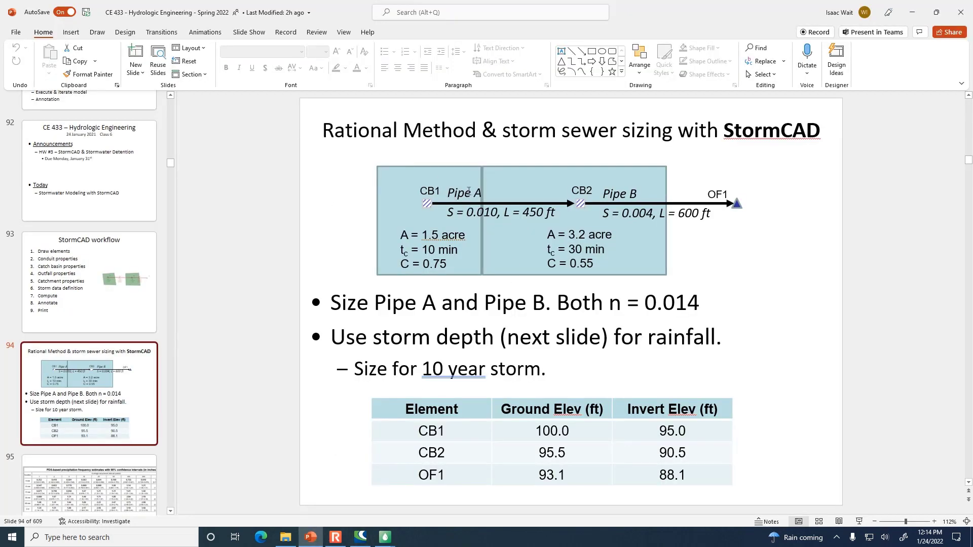
- Tick Has User Defined Length? for both Pipe A and Pipe B in the conduit table
{"action": "left_click", "coordinate": [361, 537]}
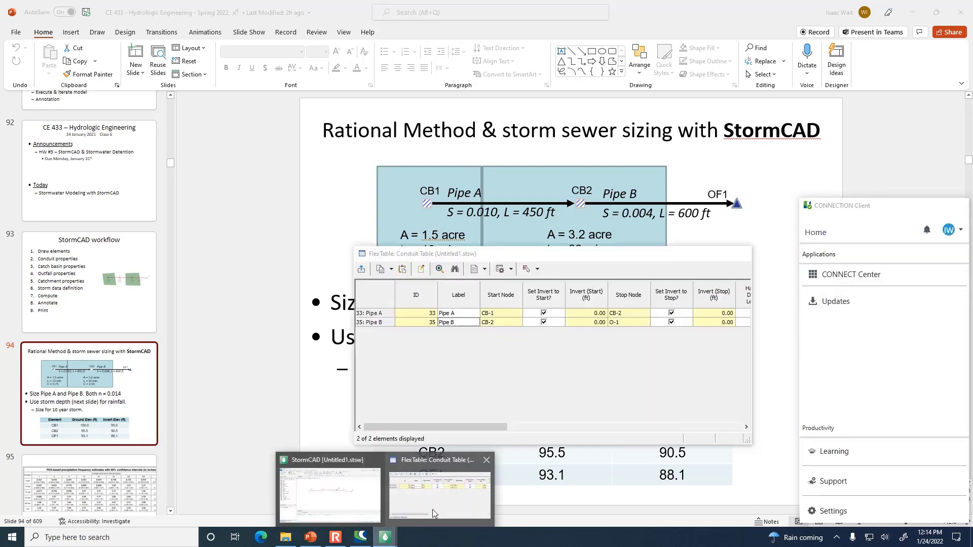
{"action": "left_click", "coordinate": [432, 509]}
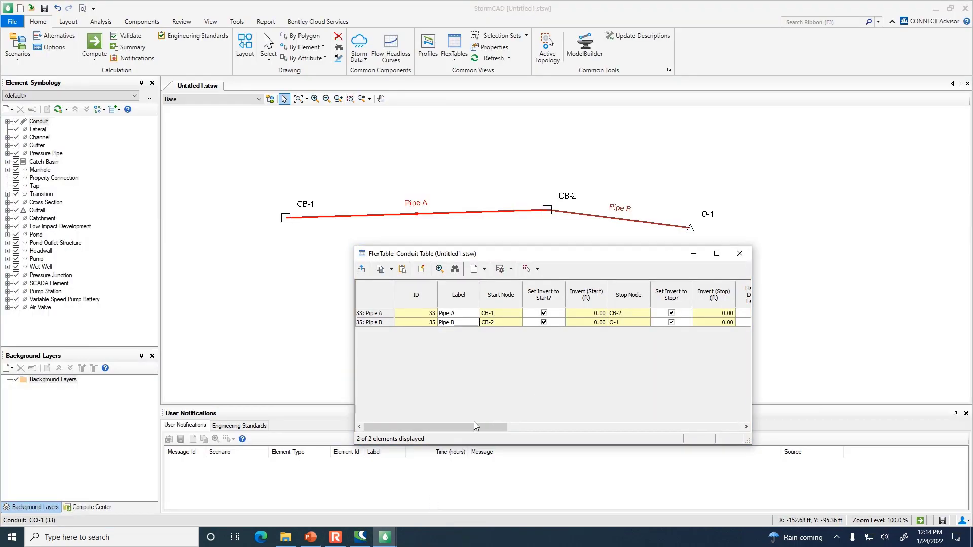
{"action": "left_click_drag", "start_coordinate": [470, 426], "coordinate": [550, 431]}
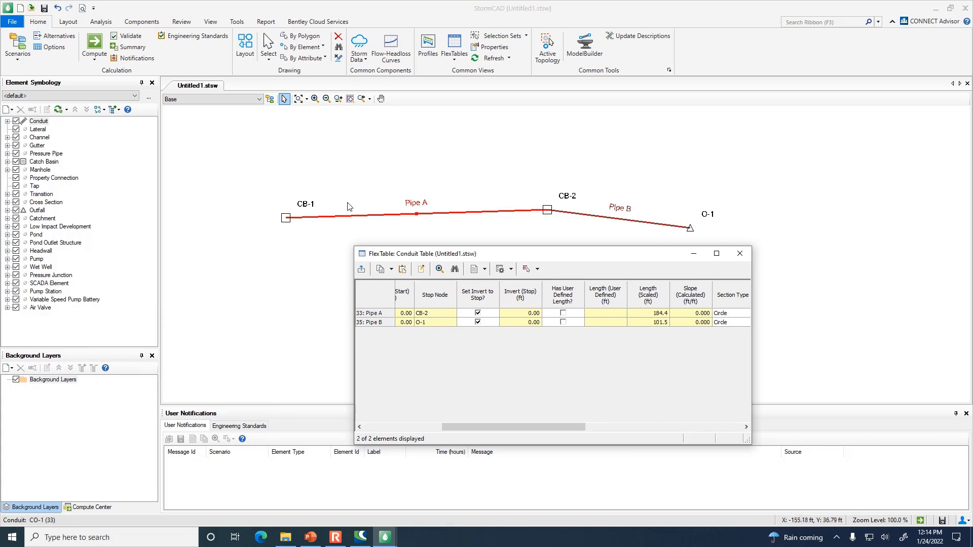
{"action": "left_click", "coordinate": [563, 314]}
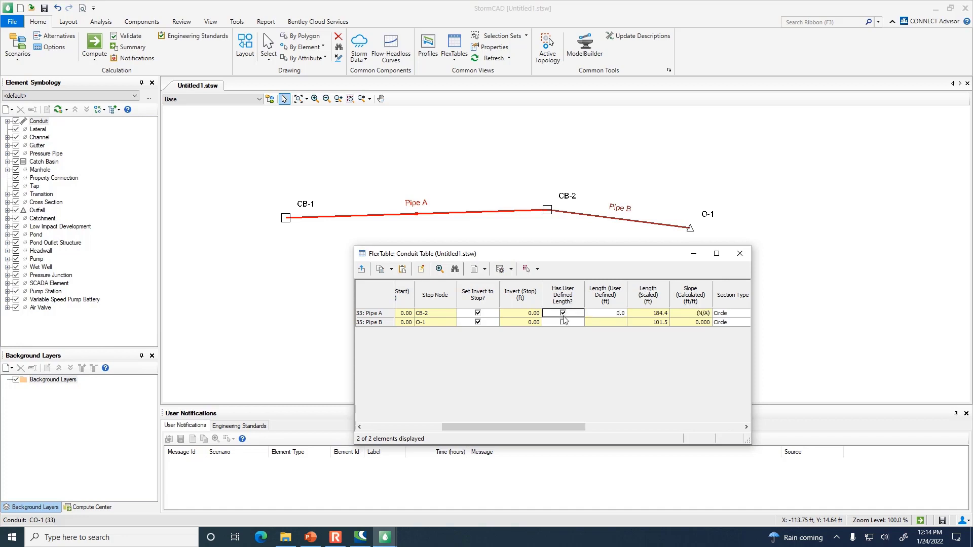
{"action": "left_click", "coordinate": [565, 324]}
{"action": "left_click", "coordinate": [562, 323]}
{"action": "left_click", "coordinate": [562, 323]}
{"action": "left_click", "coordinate": [562, 323]}
- Enter user-defined lengths of 450 ft for Pipe A and 600 ft for Pipe B
{"action": "left_click", "coordinate": [600, 313]}
{"action": "left_click", "coordinate": [600, 313]}
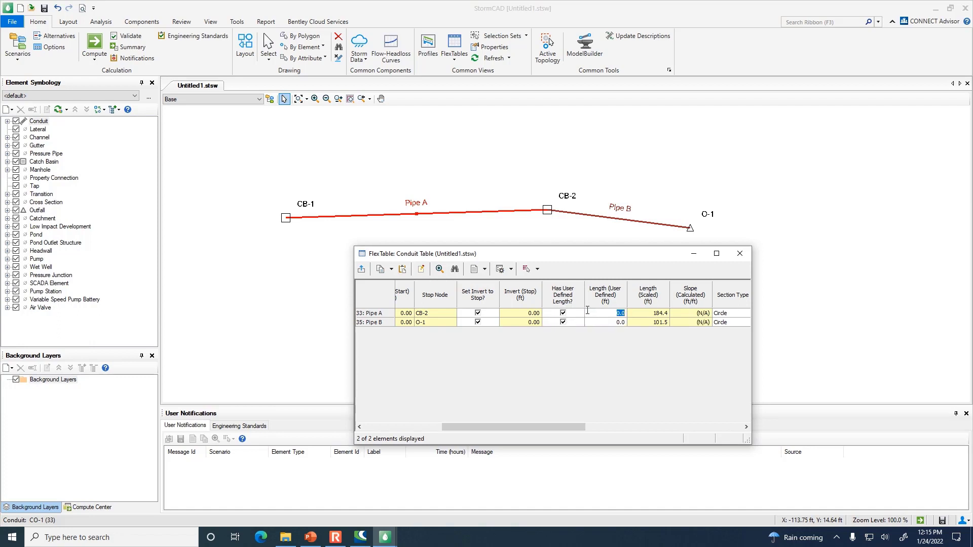
{"action": "type", "text": "450"}
{"action": "key", "text": "Return"}
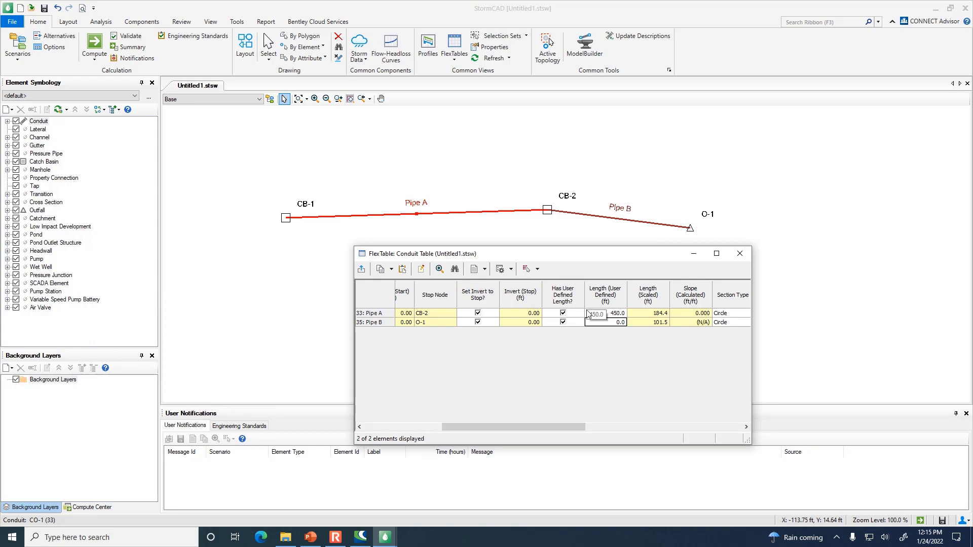
{"action": "type", "text": "600.0"}
{"action": "left_click_drag", "start_coordinate": [568, 427], "coordinate": [637, 427]}
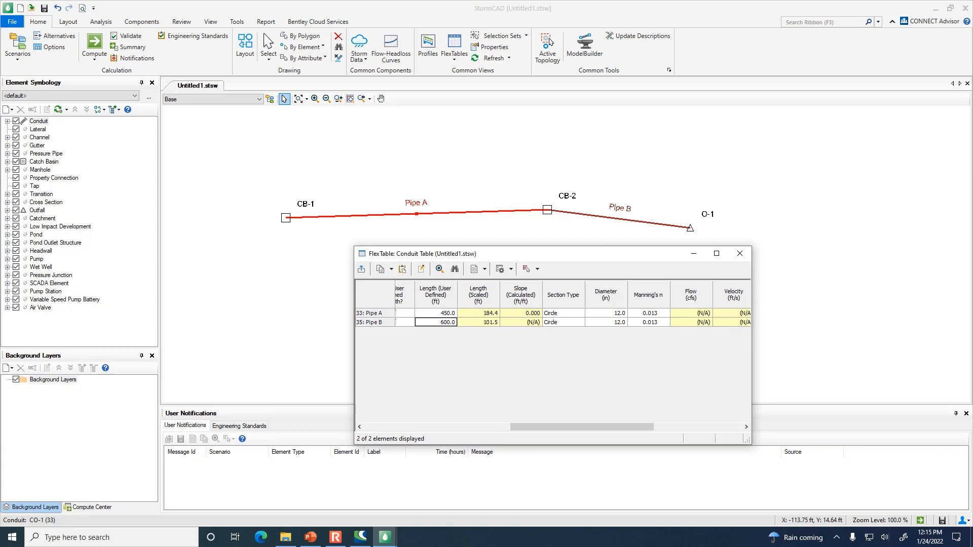
{"action": "mouse_move", "coordinate": [353, 538]}
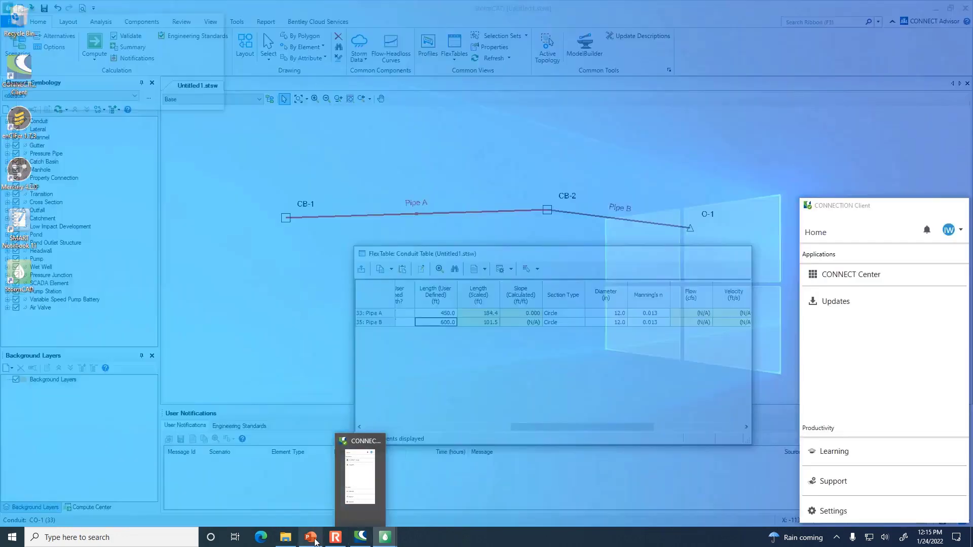
- Check n = 0.014 on slide 94, then start editing Pipe A's Manning's n in the conduit table
{"action": "left_click", "coordinate": [320, 538]}
{"action": "left_click_drag", "start_coordinate": [608, 307], "coordinate": [702, 300]}
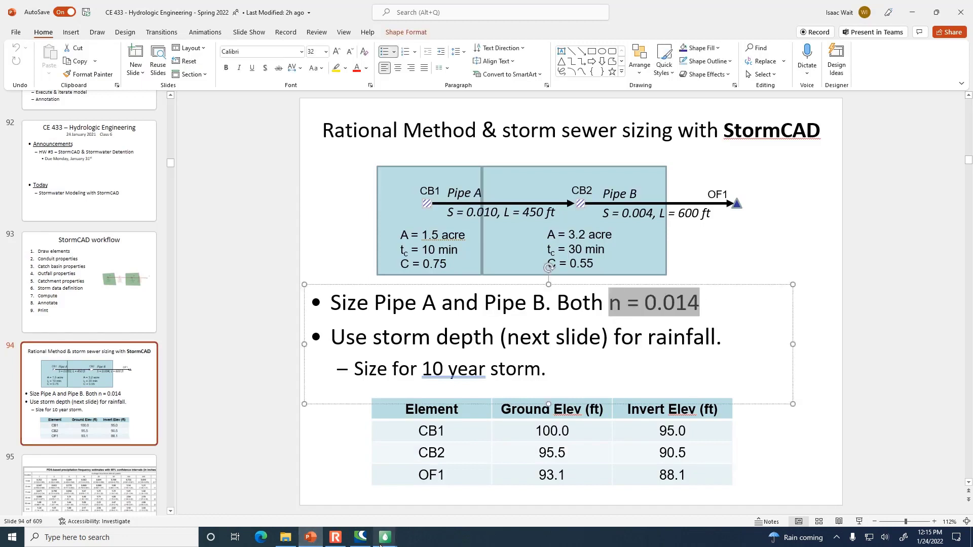
{"action": "left_click", "coordinate": [360, 539]}
{"action": "mouse_move", "coordinate": [360, 538]}
{"action": "left_click", "coordinate": [430, 502]}
{"action": "left_click", "coordinate": [655, 312]}
{"action": "left_click", "coordinate": [655, 313]}
- Enter Manning's n 0.014 and 15-inch diameters for Pipe A and Pipe B
{"action": "type", "text": ".014"}
{"action": "key", "text": "Return"}
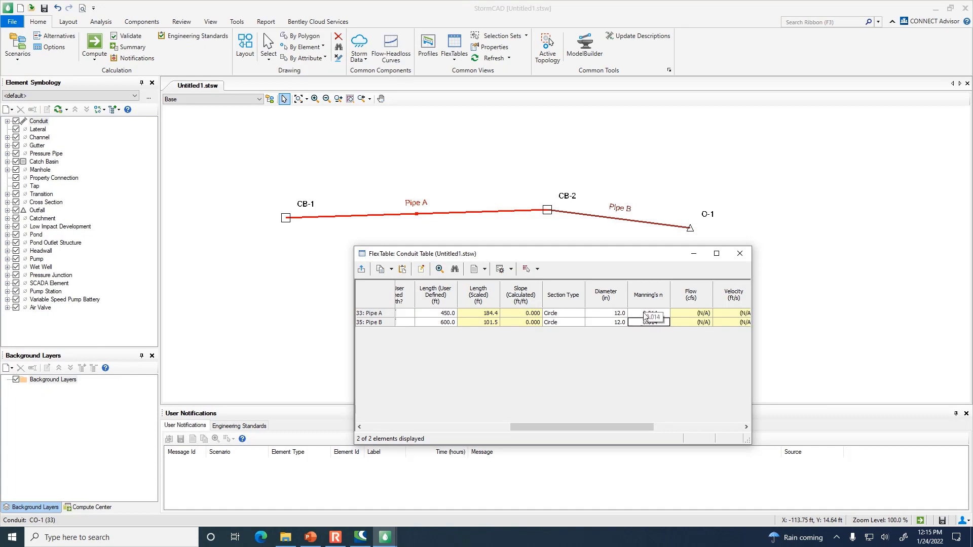
{"action": "left_click", "coordinate": [612, 314]}
{"action": "left_click", "coordinate": [612, 314]}
{"action": "type", "text": "15"}
{"action": "key", "text": "Return"}
{"action": "type", "text": "15"}
{"action": "key", "text": "Return"}
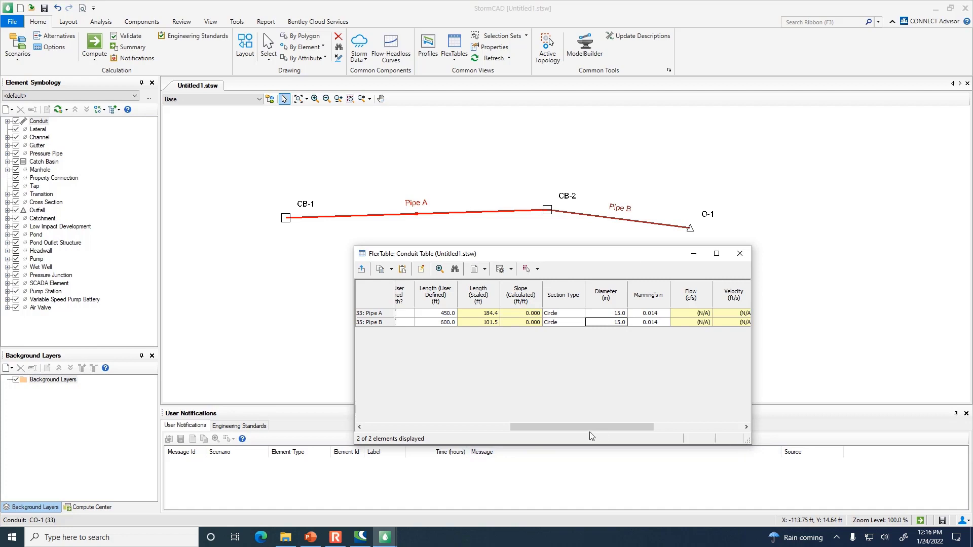
- Scroll across the conduit table's results, then close the table
{"action": "left_click_drag", "start_coordinate": [597, 426], "coordinate": [701, 426]}
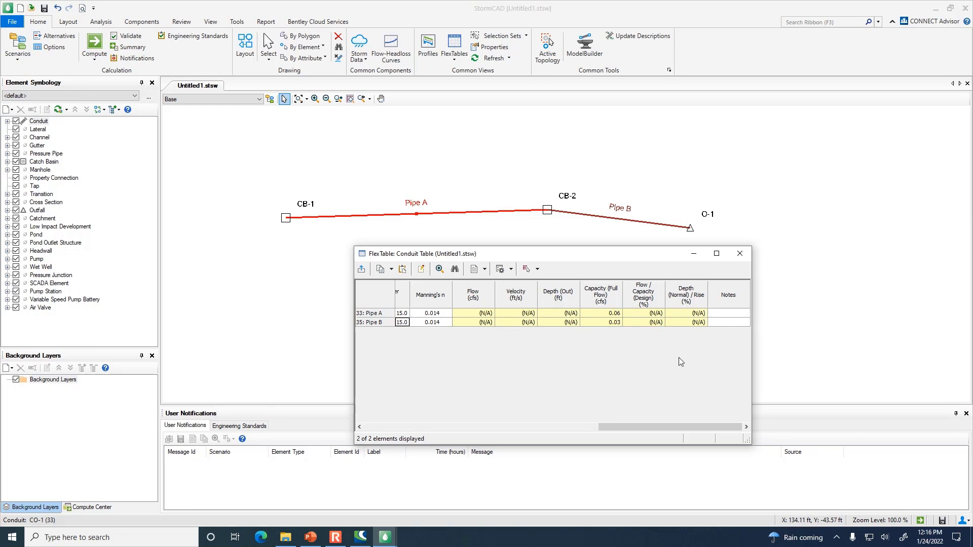
{"action": "left_click_drag", "start_coordinate": [674, 427], "coordinate": [700, 422]}
{"action": "left_click", "coordinate": [739, 256]}
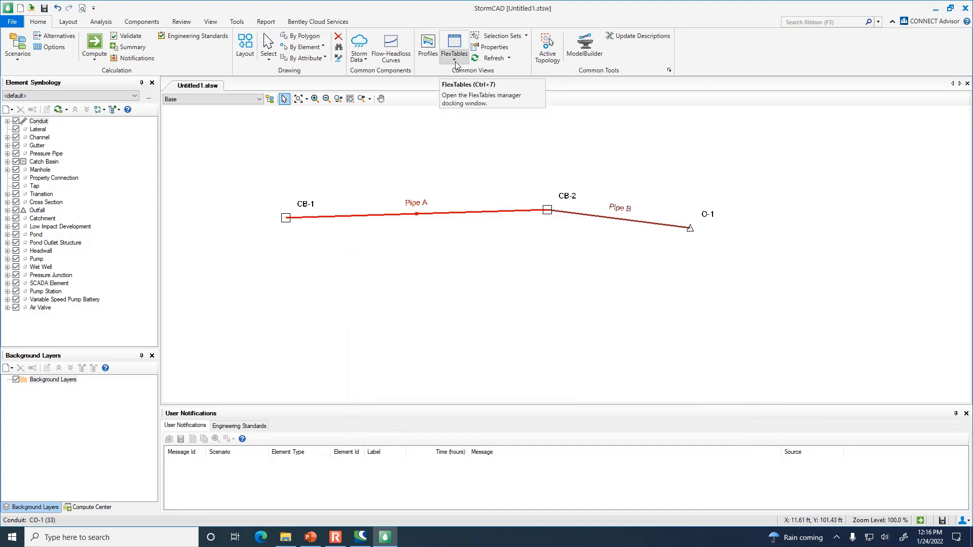
- Open the Catch Basin FlexTable listing CB-1 and CB-2 and move it clear of the network
{"action": "left_click", "coordinate": [286, 219]}
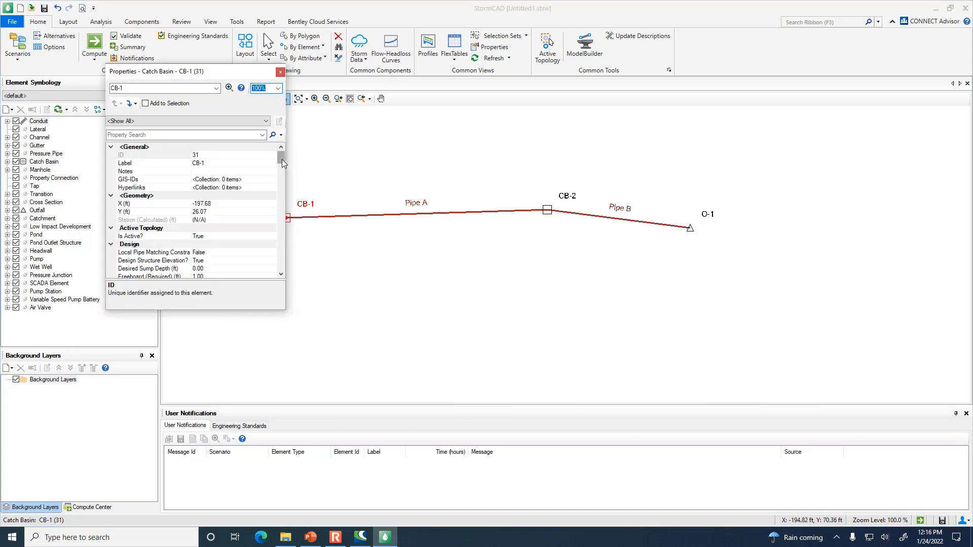
{"action": "scroll", "coordinate": [281, 162], "scroll_direction": "down", "scroll_amount": 2}
{"action": "left_click", "coordinate": [281, 72]}
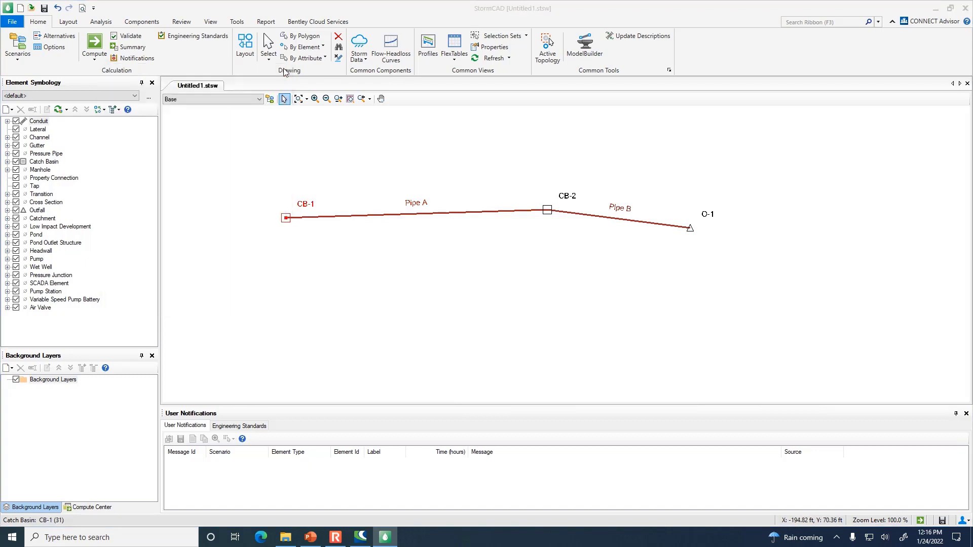
{"action": "left_click", "coordinate": [455, 61]}
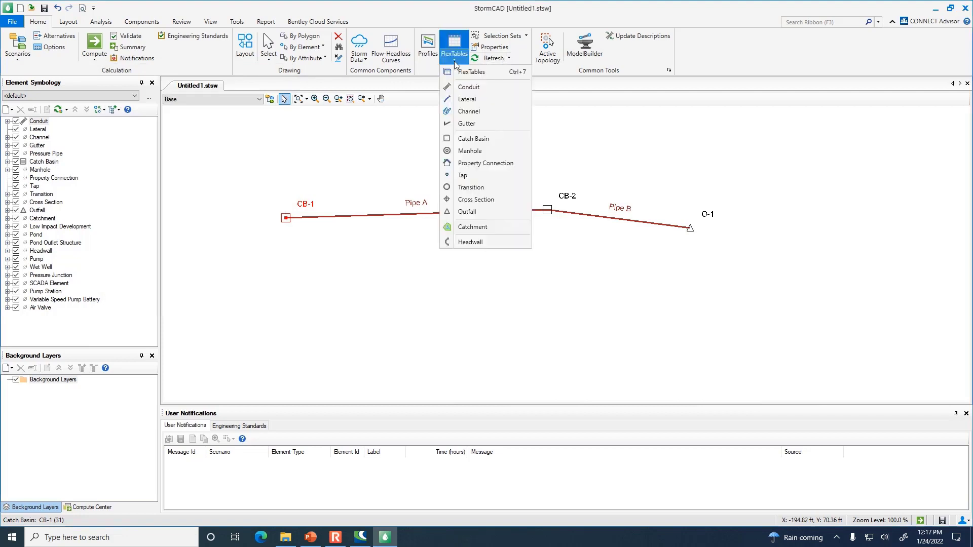
{"action": "left_click", "coordinate": [466, 140]}
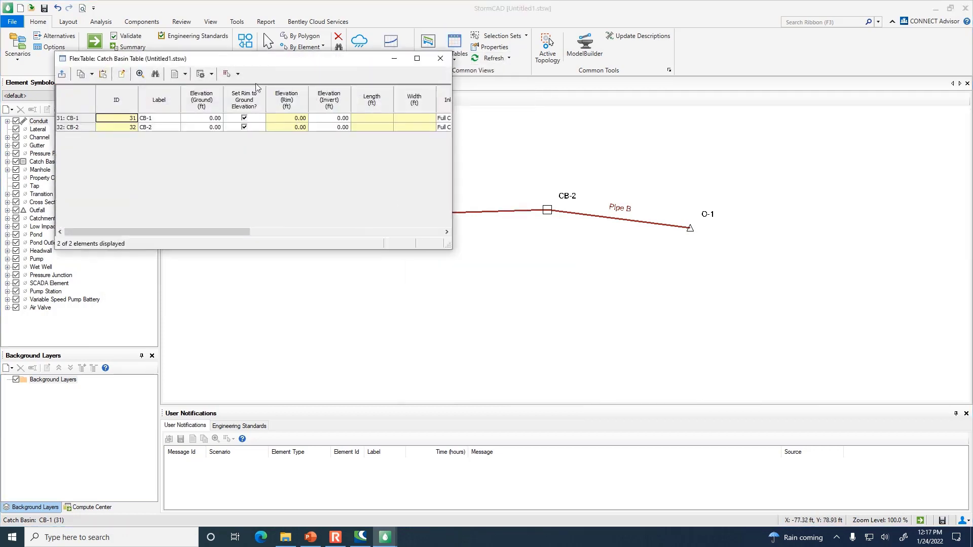
{"action": "left_click_drag", "start_coordinate": [270, 57], "coordinate": [539, 267]}
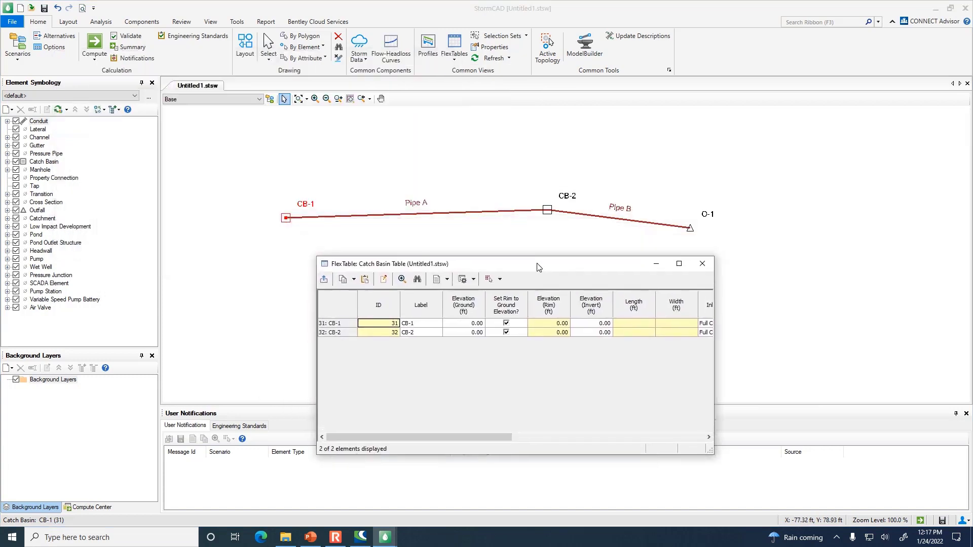
- Relabel the catch basins CB-1 and CB-2 as CB1 and CB2
{"action": "left_click", "coordinate": [425, 324]}
{"action": "left_click", "coordinate": [424, 325]}
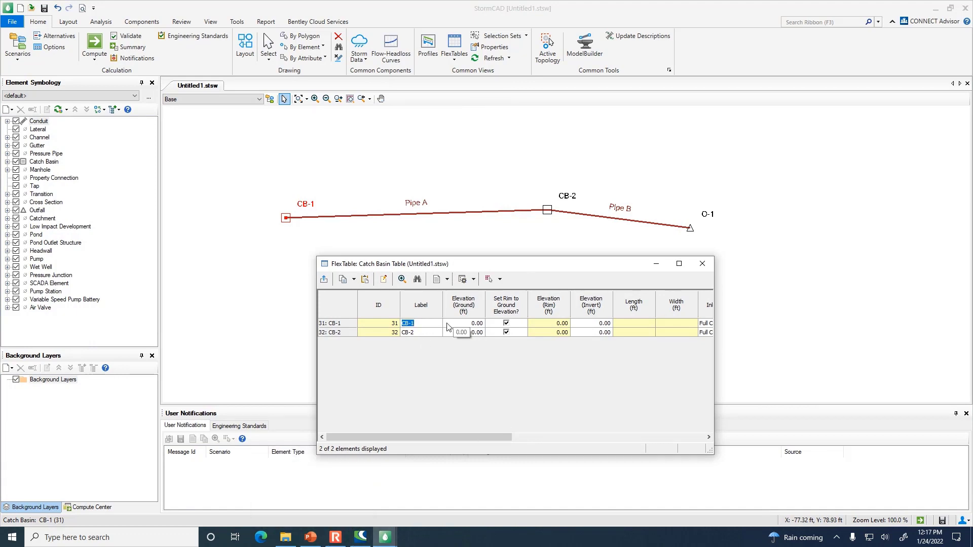
{"action": "type", "text": "CB1"}
{"action": "key", "text": "Return"}
{"action": "type", "text": "CB2"}
{"action": "key", "text": "Tab"}
- Set ground elevations of 100 ft for CB1 and 95.5 ft for CB2
{"action": "left_click", "coordinate": [456, 323]}
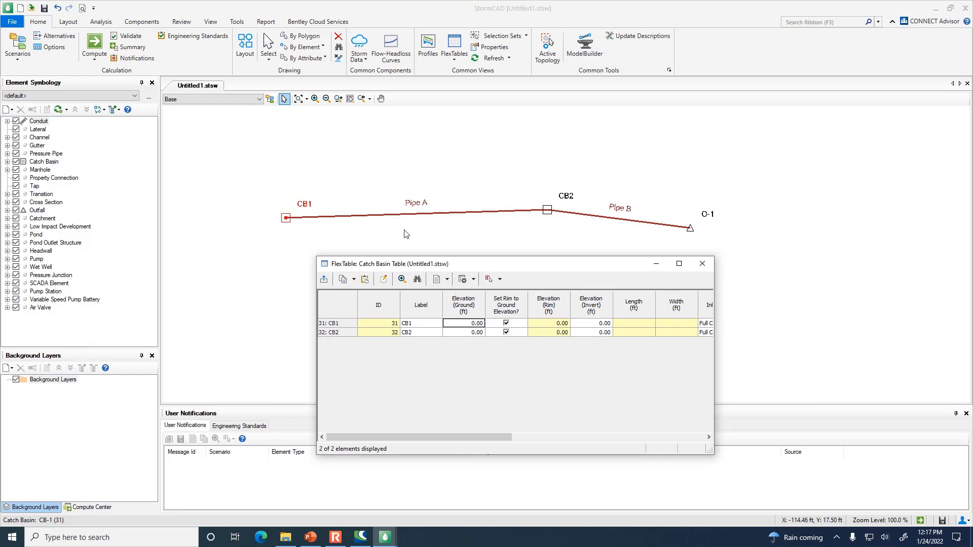
{"action": "type", "text": "10"}
{"action": "key", "text": "Return"}
{"action": "type", "text": "95.50"}
{"action": "left_click", "coordinate": [599, 325]}
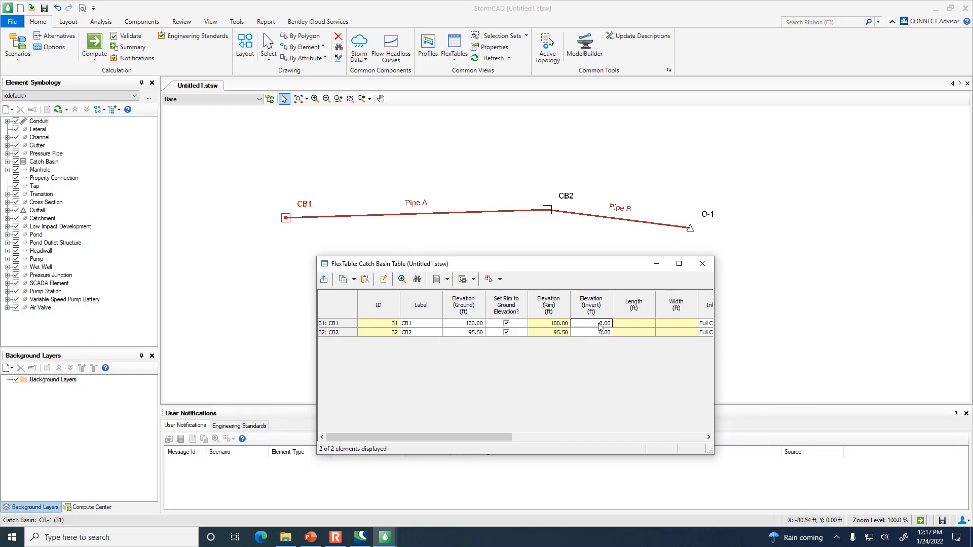
- Set invert elevations of 95 ft for CB1 and 90.5 ft for CB2
{"action": "left_click", "coordinate": [600, 324]}
{"action": "type", "text": "95"}
{"action": "key", "text": "Return"}
{"action": "type", "text": "90.5"}
{"action": "key", "text": "Return"}
{"action": "left_click_drag", "start_coordinate": [460, 437], "coordinate": [660, 437]}
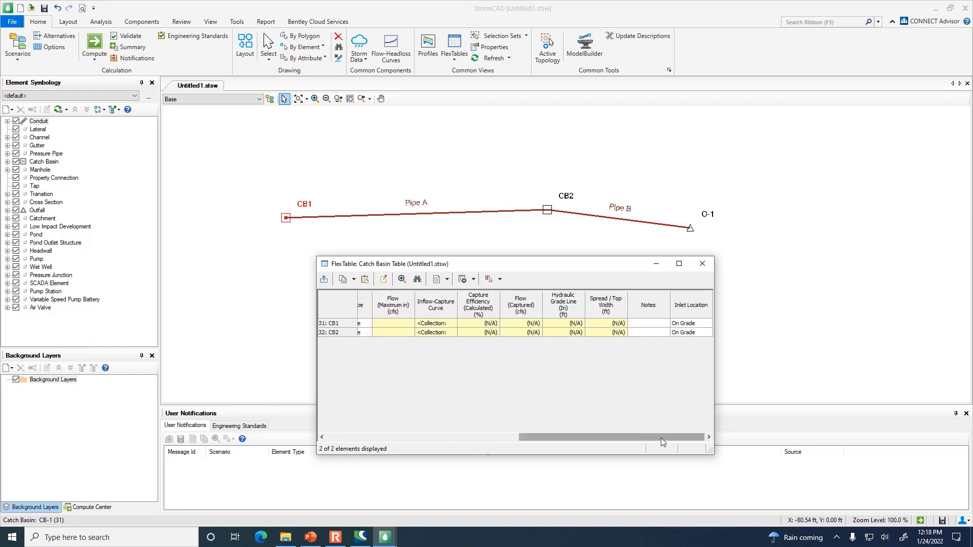
- Widen the catch basin table and open its column chooser, the Table: Catch Basin Table dialog
{"action": "left_click_drag", "start_coordinate": [713, 453], "coordinate": [904, 465]}
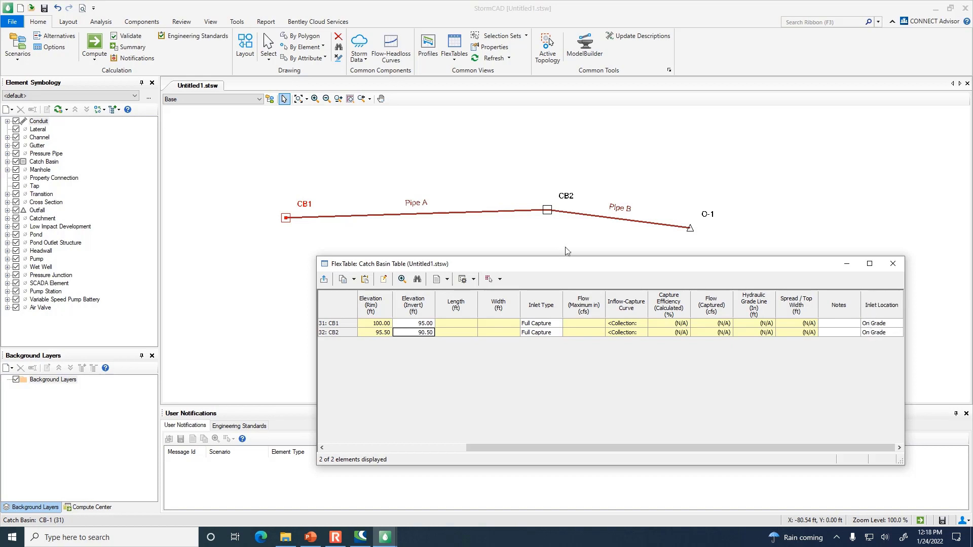
{"action": "left_click", "coordinate": [384, 280]}
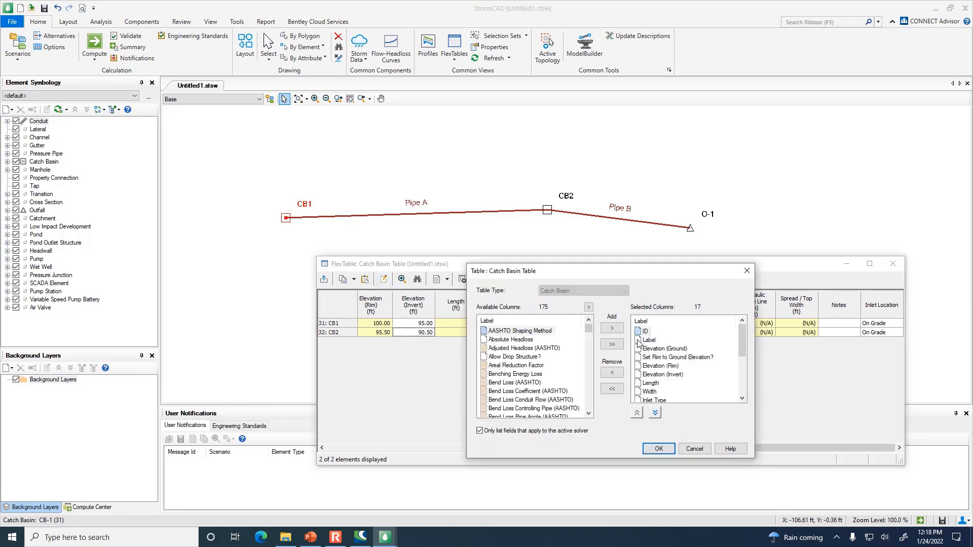
- Dismiss the column chooser without changing the catch basin table's columns
{"action": "left_click_drag", "start_coordinate": [590, 332], "coordinate": [588, 381]}
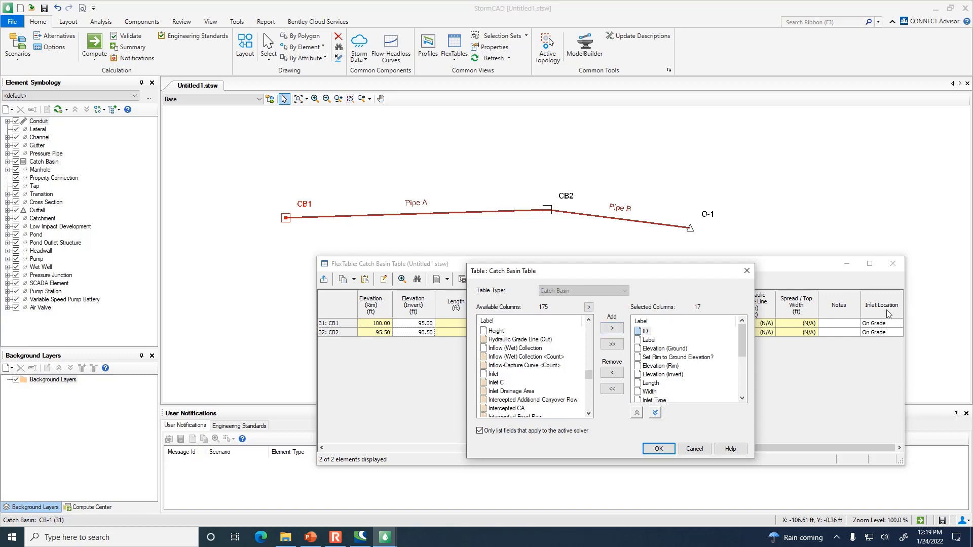
{"action": "left_click", "coordinate": [690, 449]}
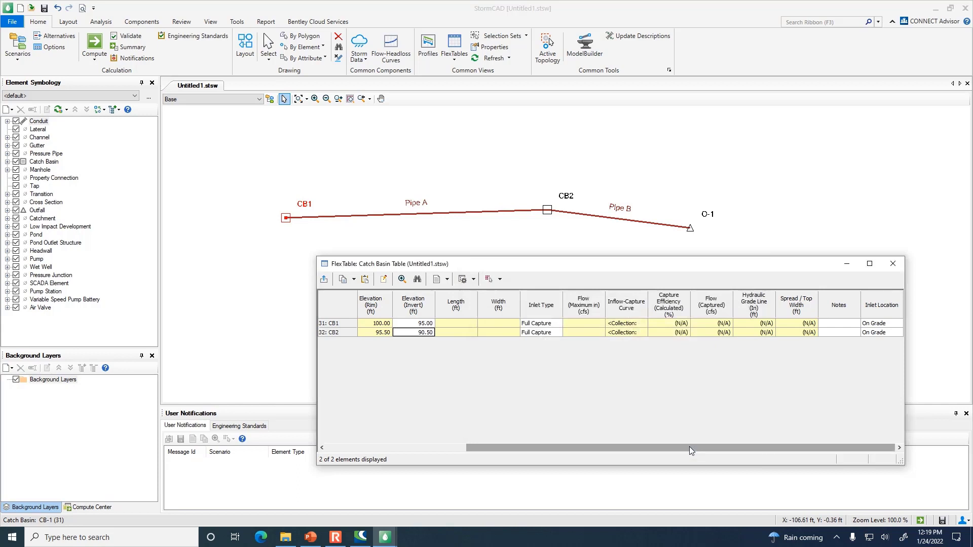
{"action": "left_click", "coordinate": [880, 324]}
- Set the inlet location of CB1 and CB2 to In Sag and close the catch basin table
{"action": "left_click", "coordinate": [898, 323]}
{"action": "left_click", "coordinate": [892, 334]}
{"action": "left_click", "coordinate": [891, 333]}
{"action": "left_click", "coordinate": [897, 332]}
{"action": "left_click", "coordinate": [891, 343]}
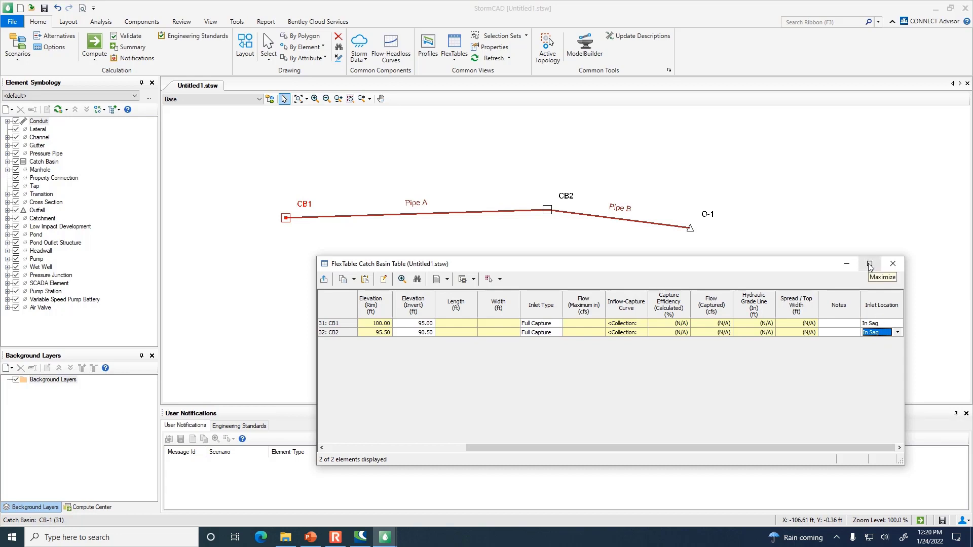
{"action": "left_click", "coordinate": [894, 264]}
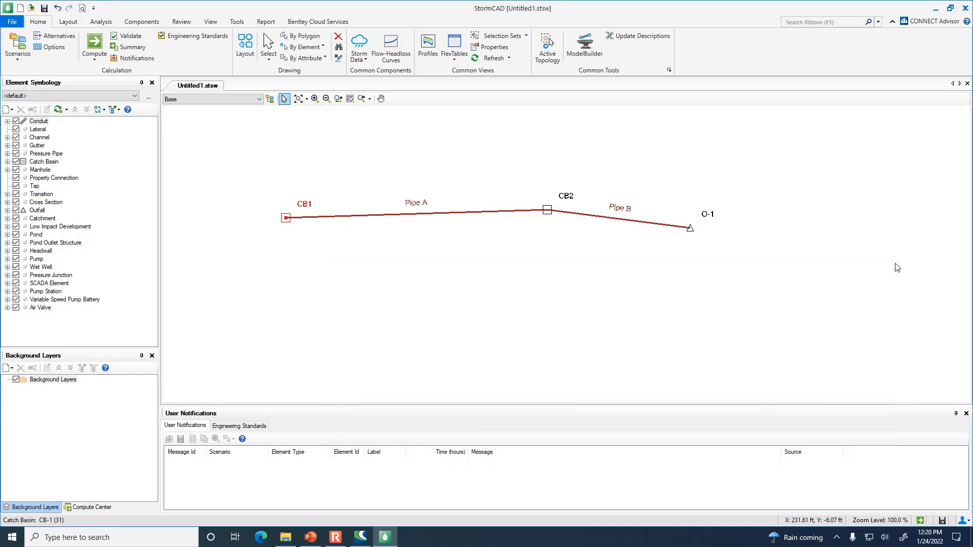
{"action": "left_click", "coordinate": [453, 64]}
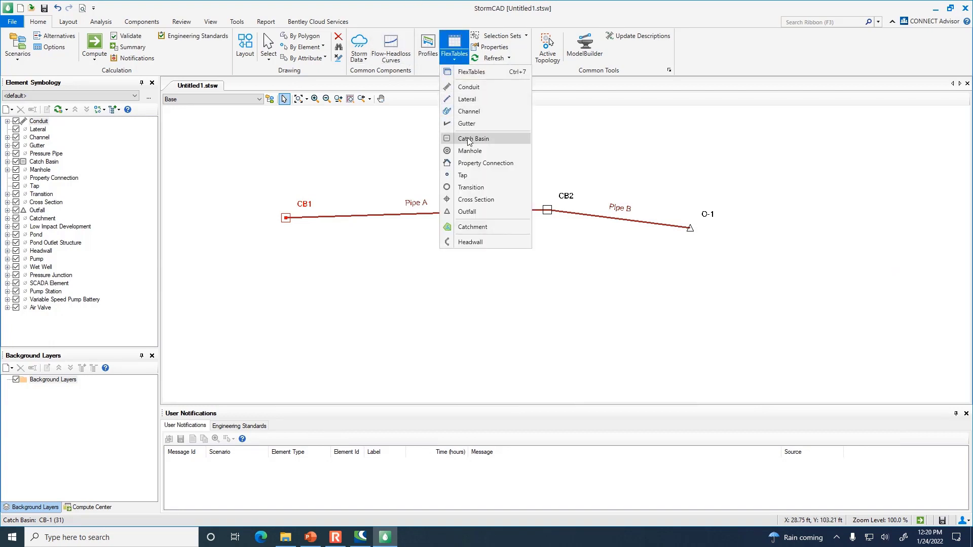
- In the Outfall table, label the outfall OF1 with ground elevation 93.1 ft and invert 88.1 ft
{"action": "left_click", "coordinate": [479, 211]}
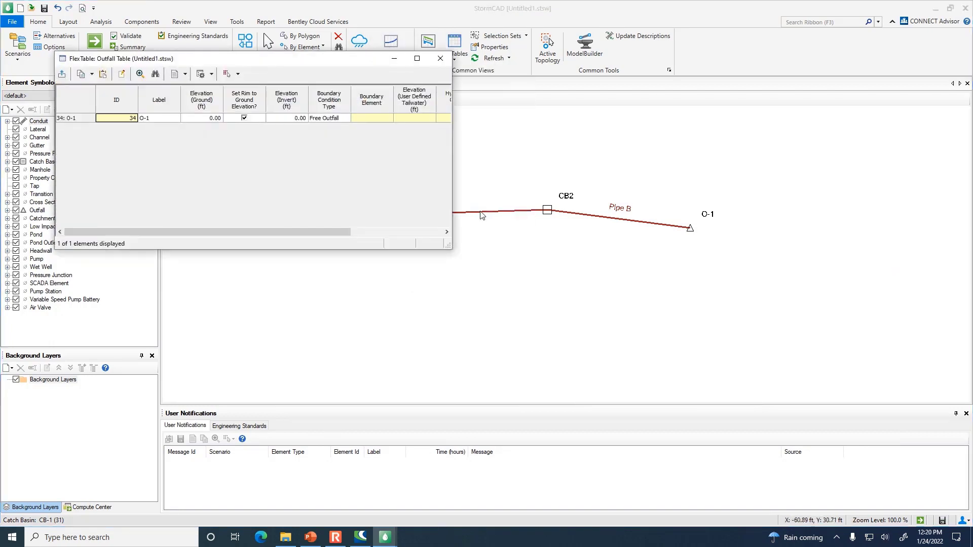
{"action": "left_click", "coordinate": [165, 121]}
{"action": "left_click", "coordinate": [153, 118]}
{"action": "type", "text": "OF1"}
{"action": "key", "text": "Tab"}
{"action": "type", "text": "93.1"}
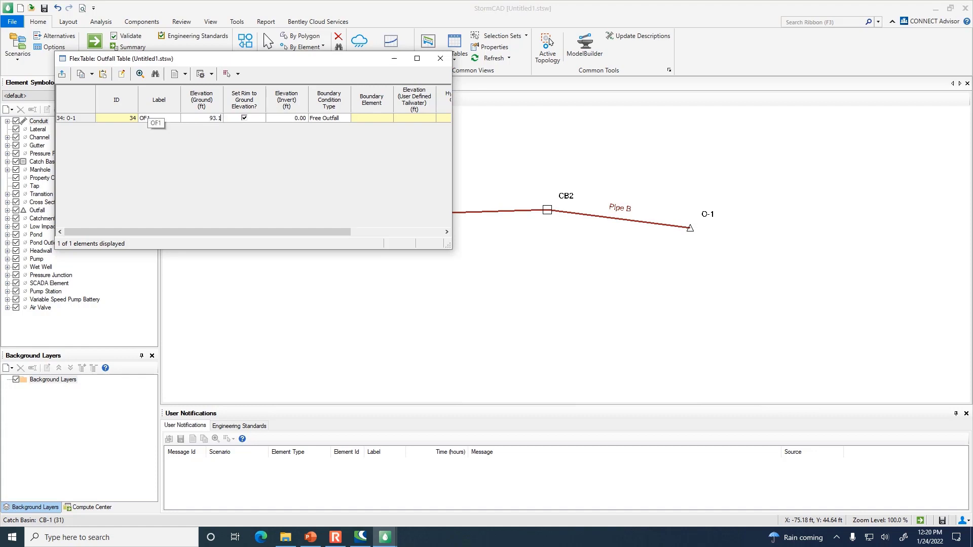
{"action": "key", "text": "Tab"}
{"action": "key", "text": "Tab"}
{"action": "left_click", "coordinate": [293, 118]}
{"action": "type", "text": "88.1"}
{"action": "key", "text": "Tab"}
{"action": "left_click_drag", "start_coordinate": [297, 233], "coordinate": [448, 248]}
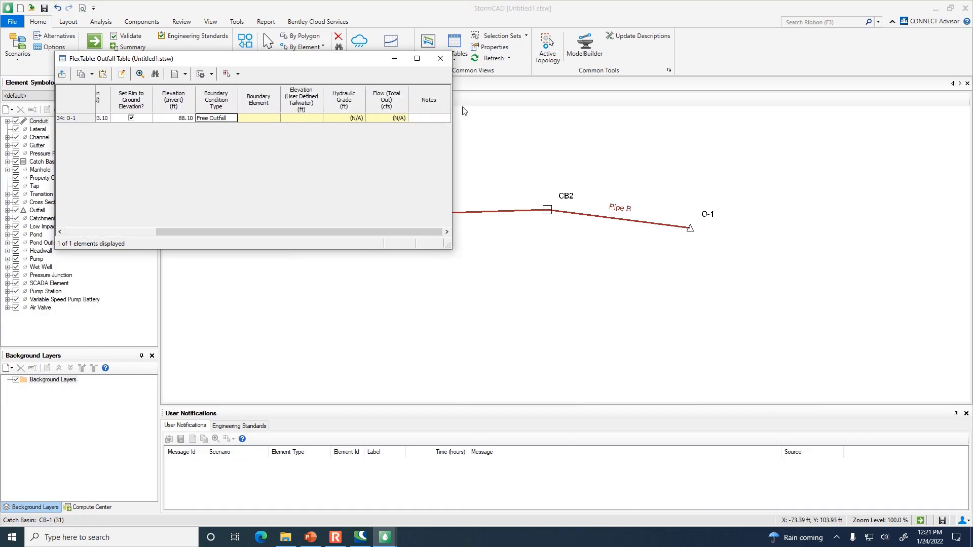
- Close the outfall table and check the PowerPoint problem data before returning to StormCAD
{"action": "left_click", "coordinate": [441, 59]}
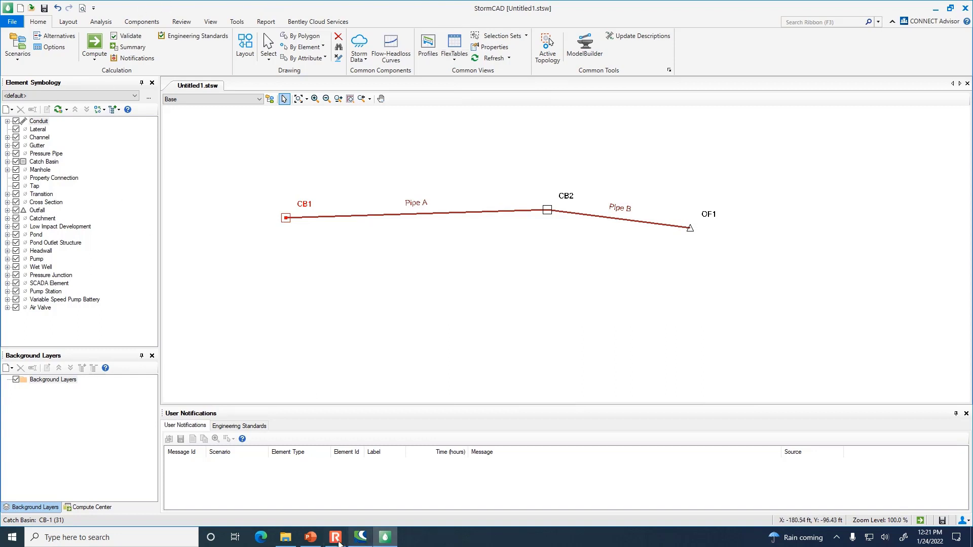
{"action": "left_click", "coordinate": [311, 537]}
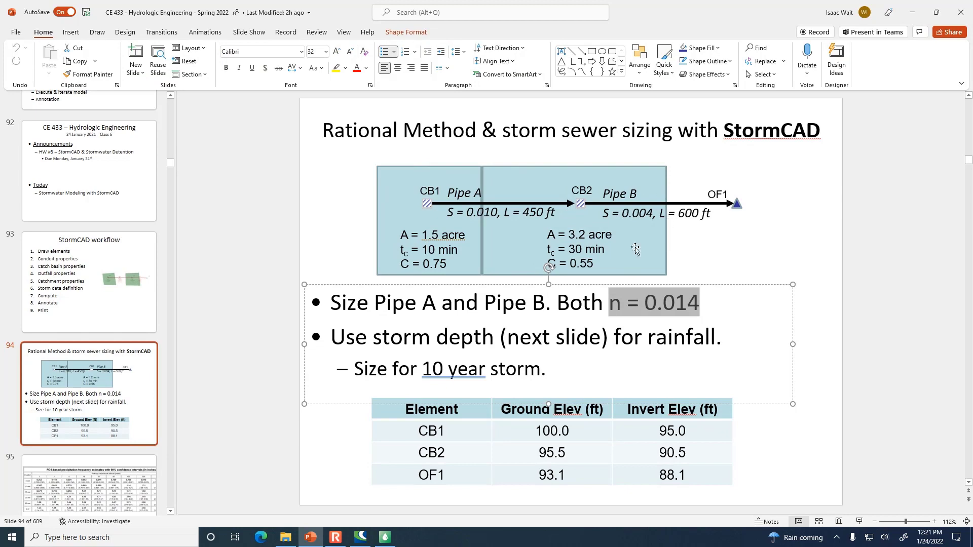
{"action": "left_click", "coordinate": [383, 540]}
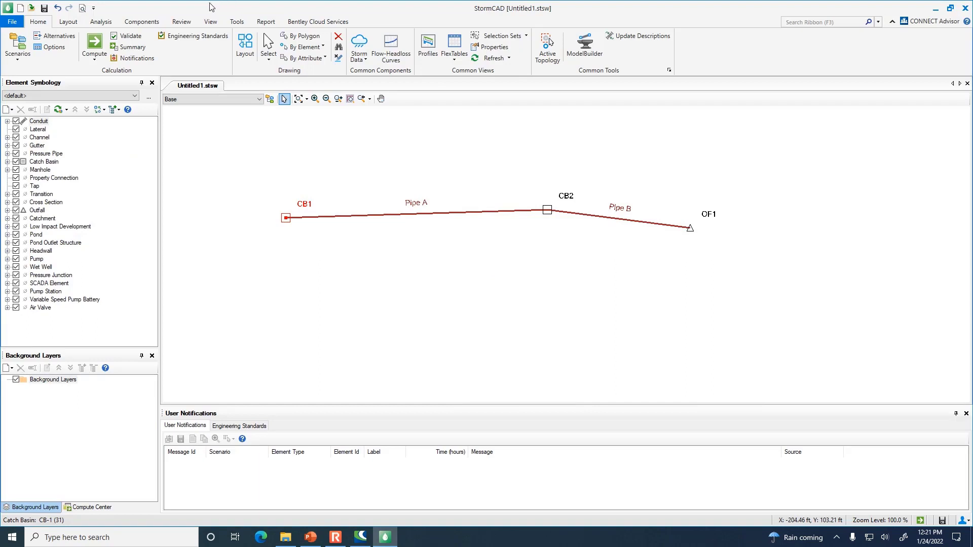
- Draw the four-cornered catchment CM-1 around CB1 with the Catchment layout tool
{"action": "left_click", "coordinate": [69, 24]}
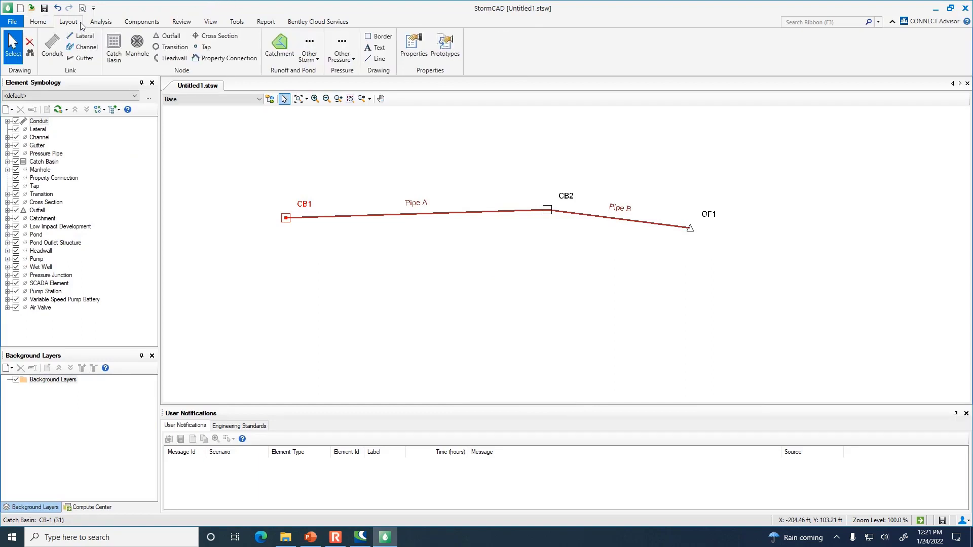
{"action": "left_click", "coordinate": [31, 24]}
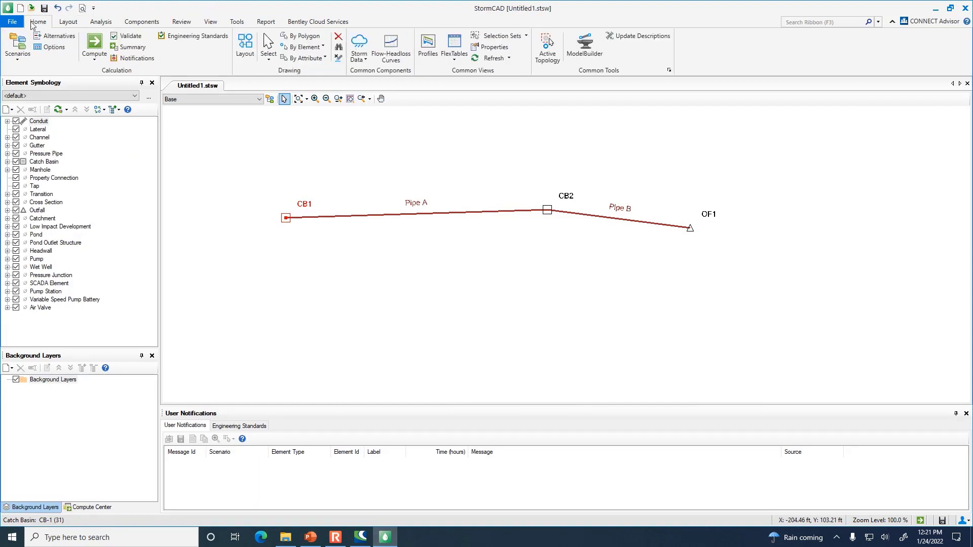
{"action": "left_click", "coordinate": [69, 25]}
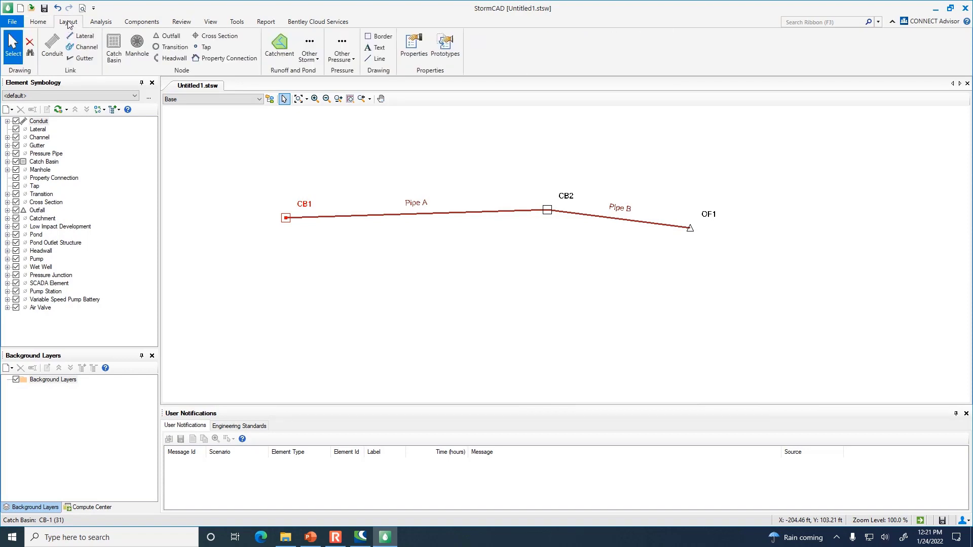
{"action": "left_click", "coordinate": [281, 44]}
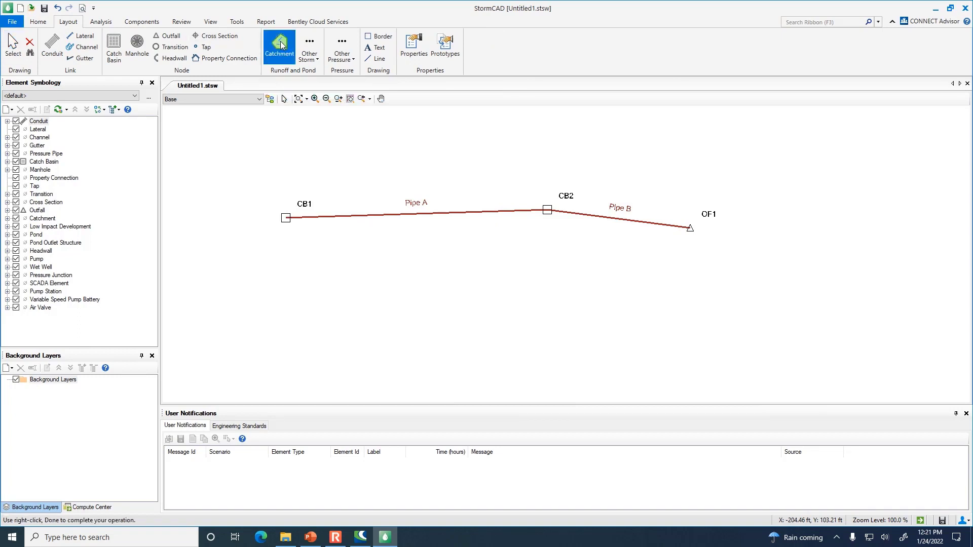
{"action": "left_click", "coordinate": [232, 152]}
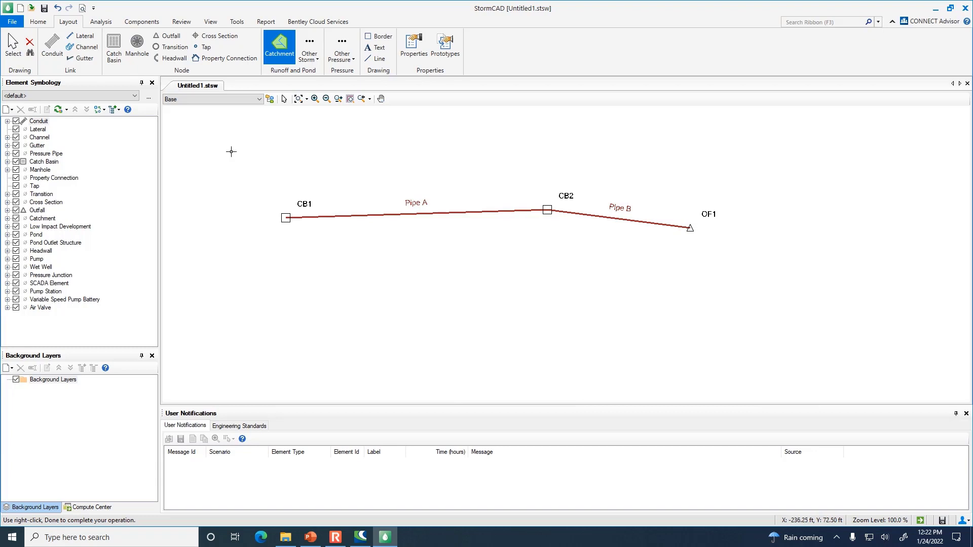
{"action": "left_click", "coordinate": [240, 338]}
{"action": "left_click", "coordinate": [368, 277]}
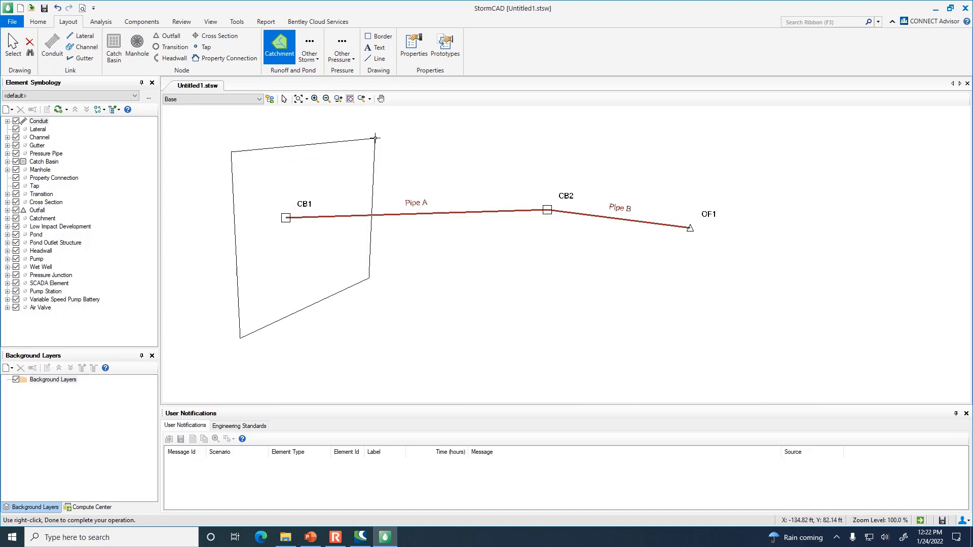
{"action": "left_click", "coordinate": [374, 137]}
{"action": "right_click", "coordinate": [320, 143]}
{"action": "left_click", "coordinate": [343, 149]}
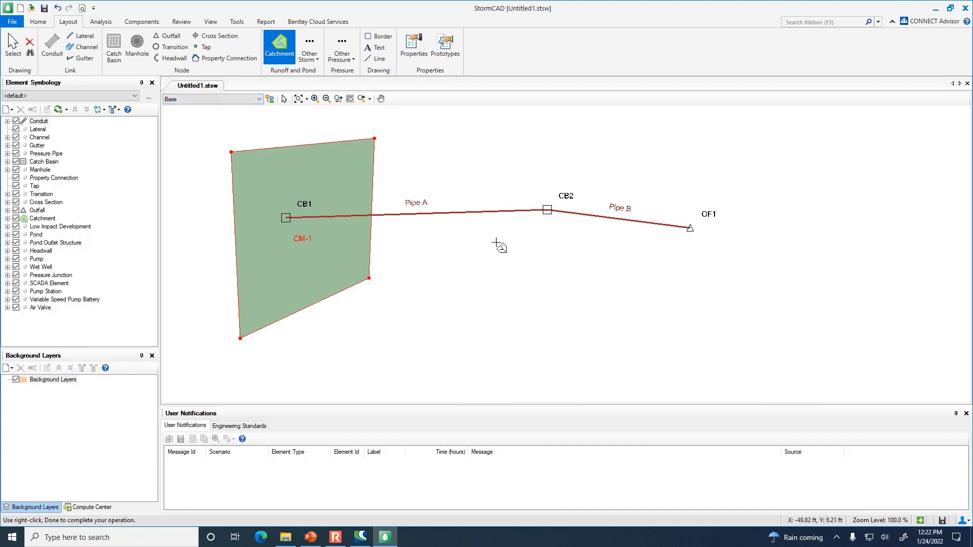
- Draw a second catchment, CM-2, just above CB2 and Pipe B
{"action": "left_click", "coordinate": [500, 127]}
{"action": "left_click", "coordinate": [502, 190]}
{"action": "left_click", "coordinate": [626, 191]}
{"action": "right_click", "coordinate": [561, 131]}
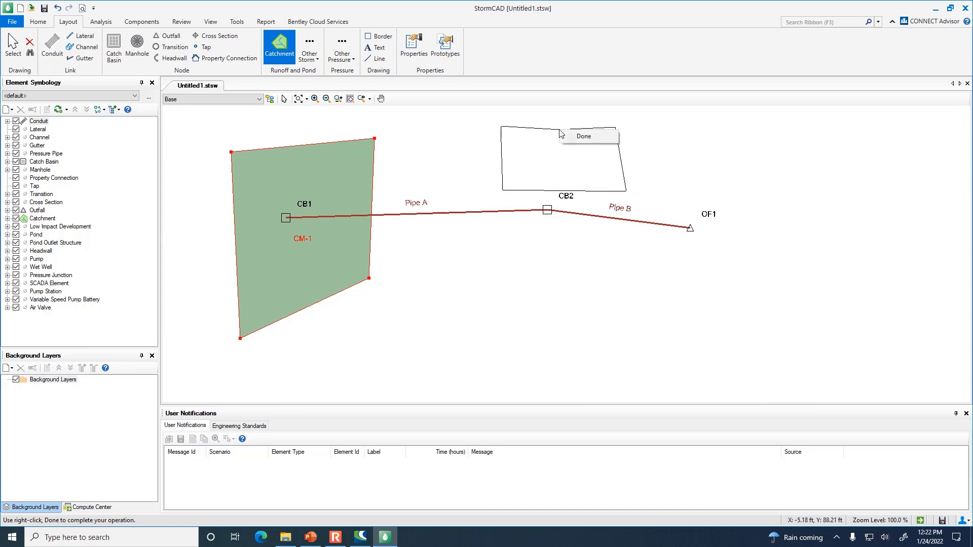
{"action": "left_click", "coordinate": [574, 136]}
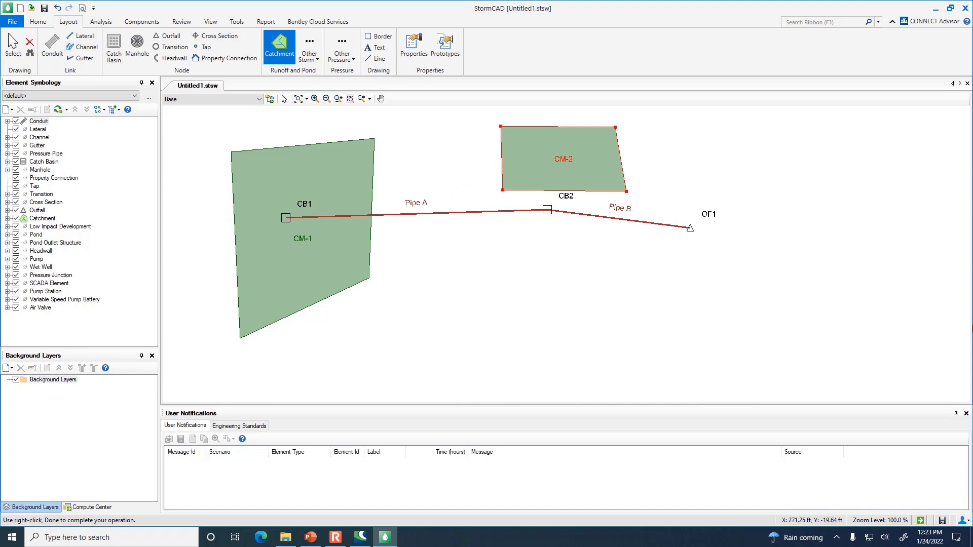
{"action": "left_click", "coordinate": [38, 22]}
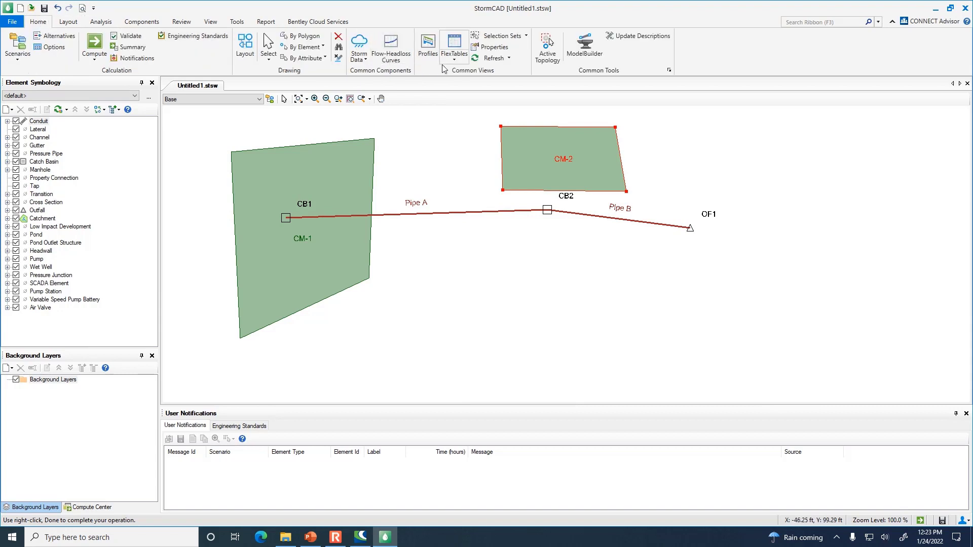
- Open the Catchment FlexTable listing CM-1 and CM-2 and move it beside the drawing
{"action": "left_click", "coordinate": [456, 56]}
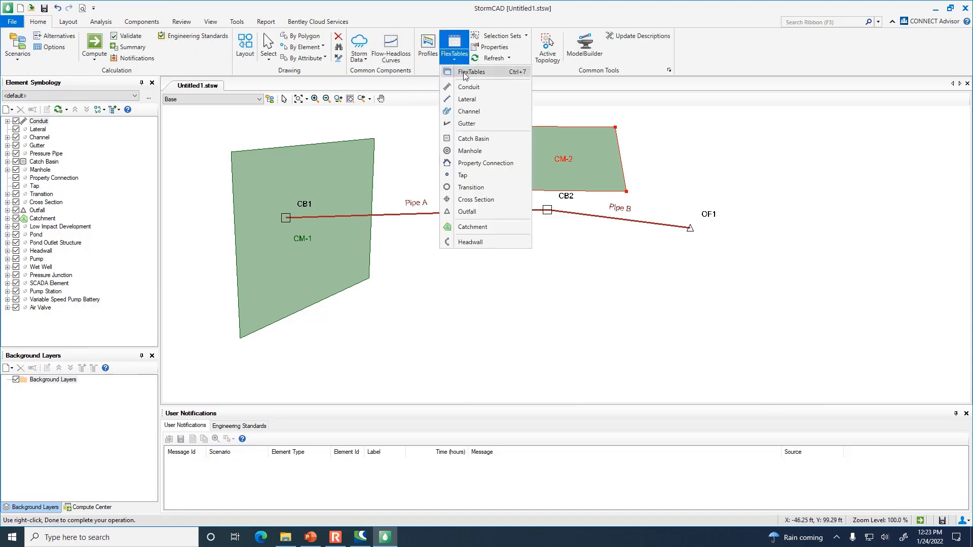
{"action": "left_click", "coordinate": [486, 227]}
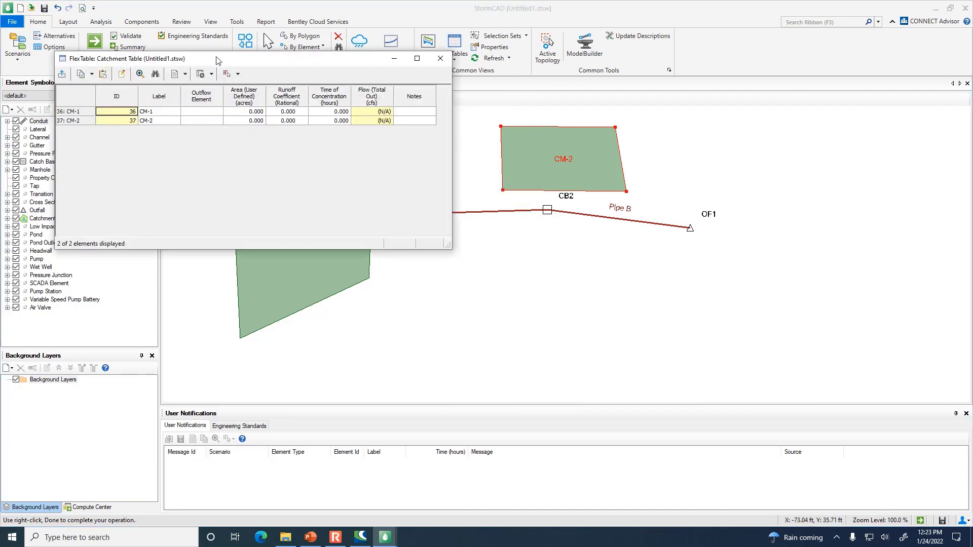
{"action": "left_click_drag", "start_coordinate": [227, 62], "coordinate": [347, 95]}
{"action": "left_click_drag", "start_coordinate": [533, 233], "coordinate": [562, 278]}
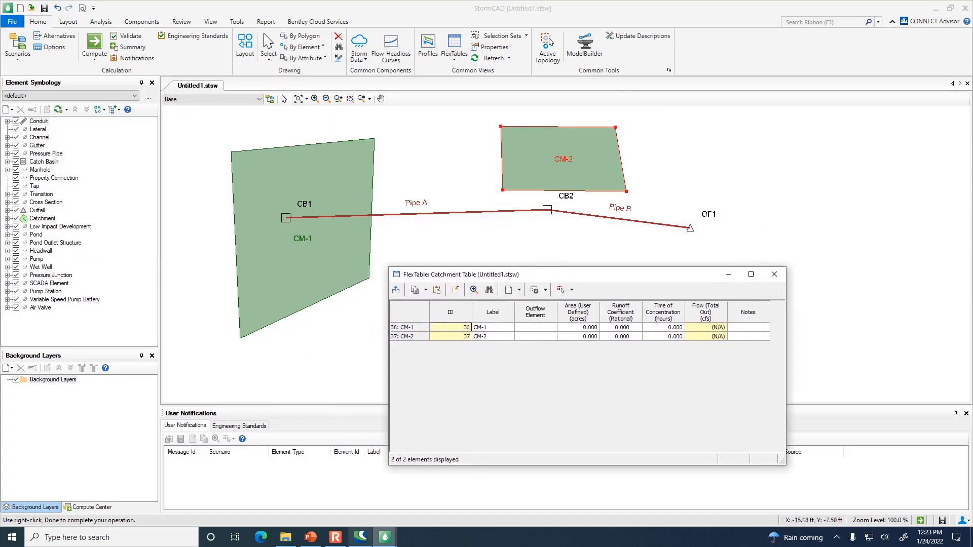
{"action": "left_click", "coordinate": [310, 538]}
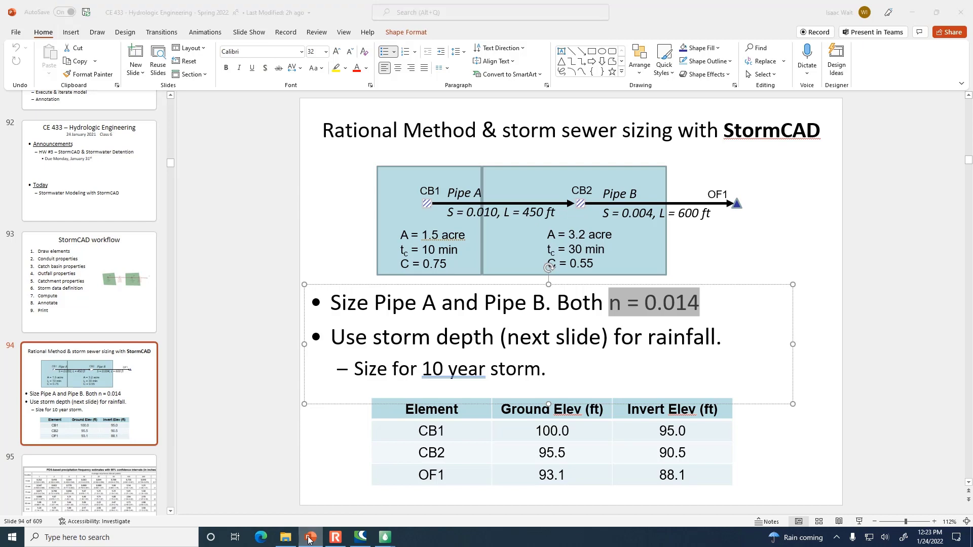
- Return to the StormCAD catchment table after reviewing the slide's catchment data
{"action": "left_click", "coordinate": [309, 538]}
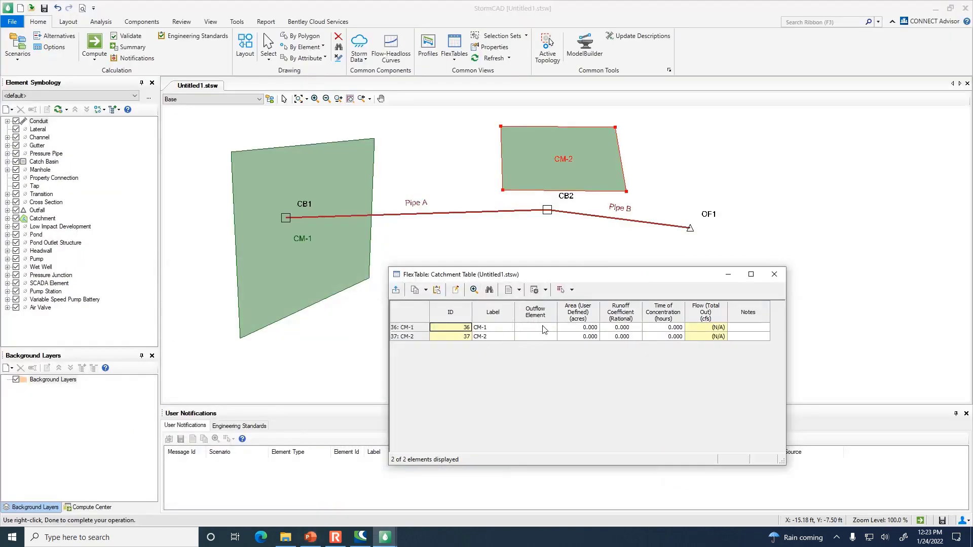
- Enter user-defined catchment areas of 1.5 acres for CM-1 and 3.2 acres for CM-2
{"action": "left_click", "coordinate": [589, 328]}
{"action": "left_click", "coordinate": [590, 329]}
{"action": "type", "text": "1.5"}
{"action": "key", "text": "Return"}
{"action": "type", "text": "3.2"}
{"action": "key", "text": "Return"}
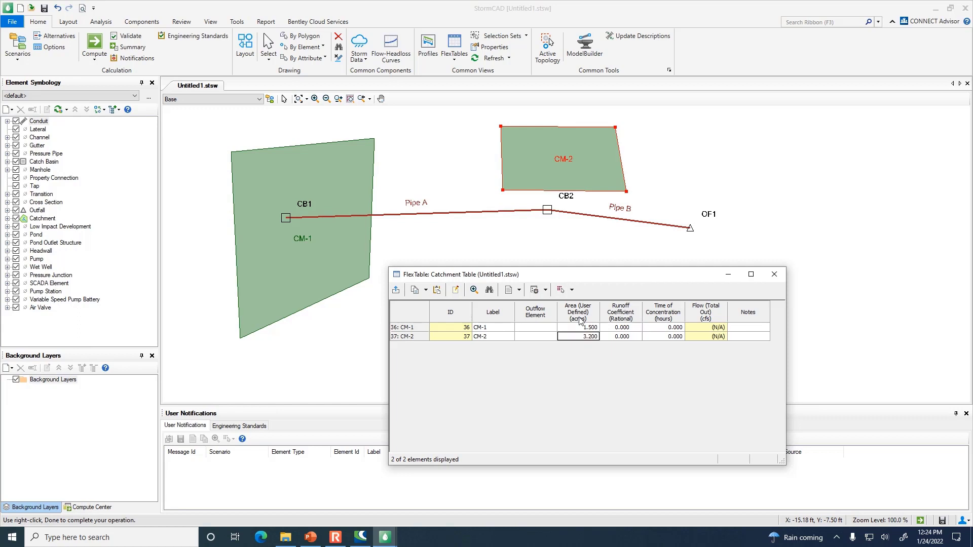
- Enter runoff coefficients of 0.075 for CM-1 and 0.55 for CM-2
{"action": "left_click", "coordinate": [622, 327]}
{"action": "type", "text": ".075"}
{"action": "key", "text": "Return"}
{"action": "type", "text": ".55"}
{"action": "key", "text": "Return"}
- Format the Time of Concentration column in minutes with display precision 1
{"action": "right_click", "coordinate": [666, 314]}
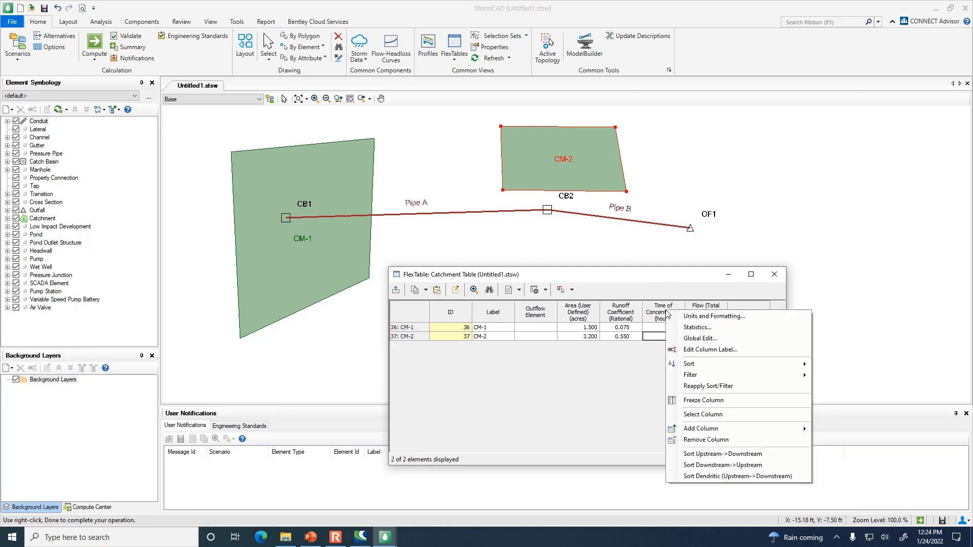
{"action": "left_click", "coordinate": [692, 318]}
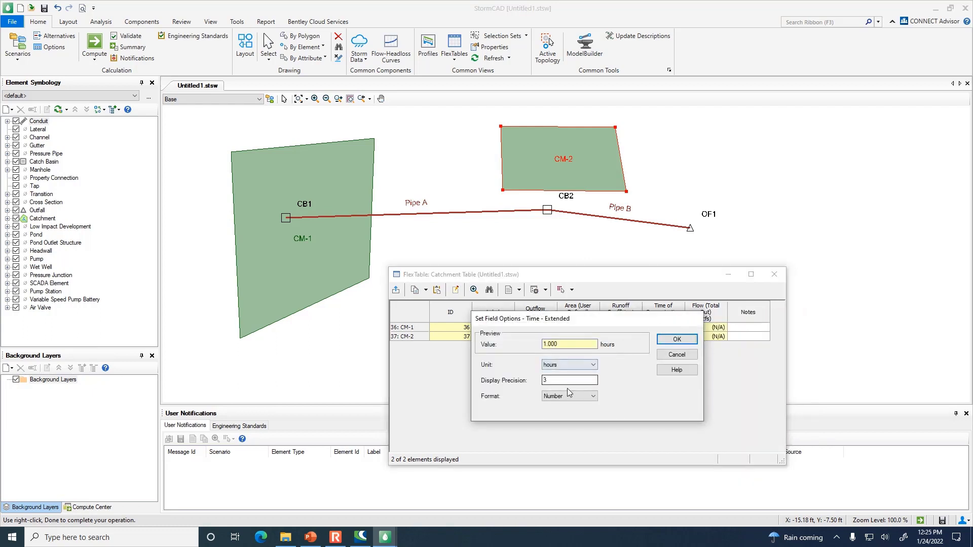
{"action": "left_click", "coordinate": [566, 365]}
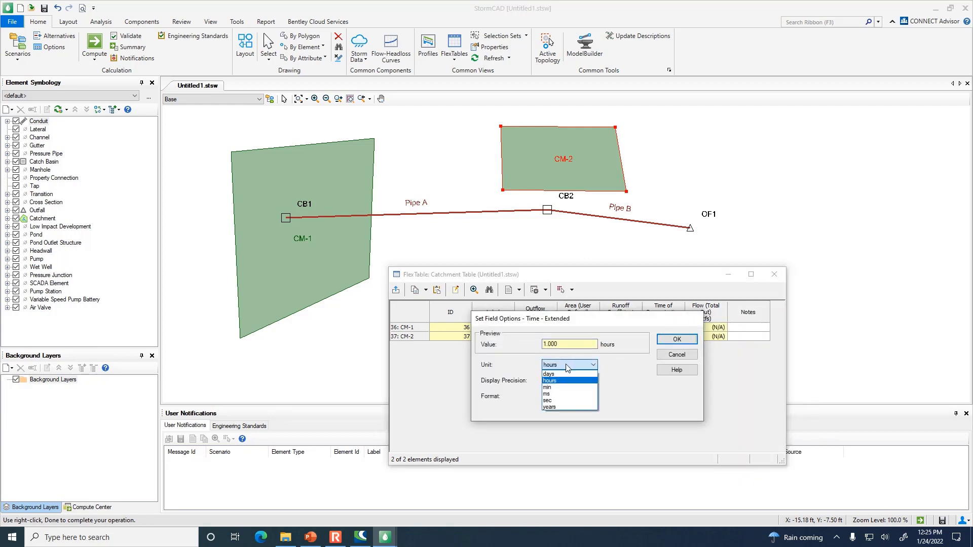
{"action": "left_click", "coordinate": [564, 387]}
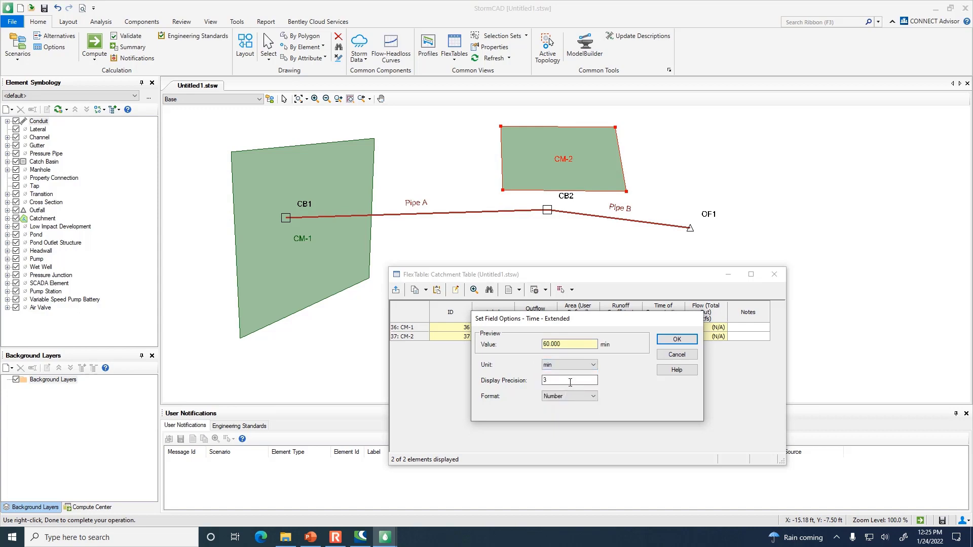
{"action": "double_click", "coordinate": [570, 380]}
{"action": "type", "text": "1"}
{"action": "left_click", "coordinate": [687, 341]}
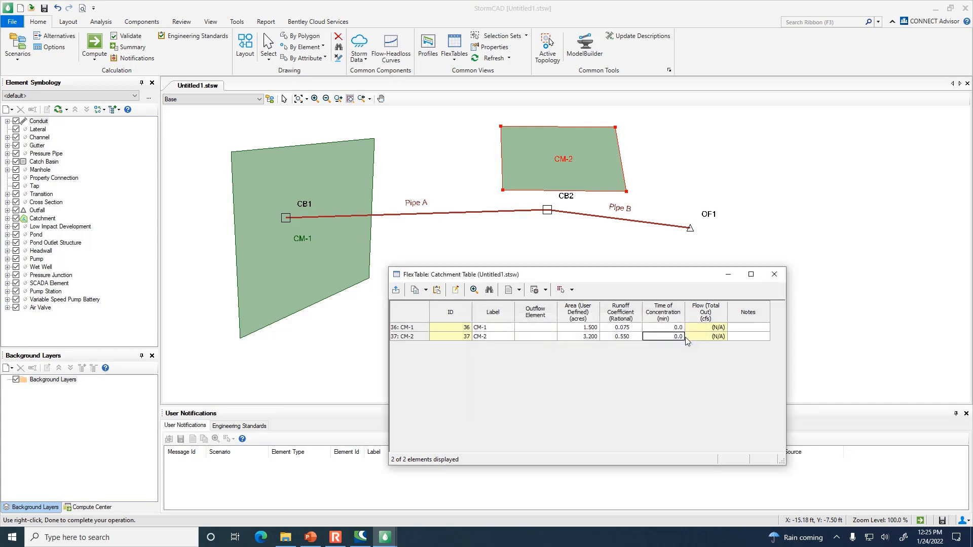
- Enter times of concentration of 10 min for CM-1 and 30 min for CM-2
{"action": "left_click", "coordinate": [673, 328]}
{"action": "type", "text": "10"}
{"action": "key", "text": "Return"}
{"action": "left_click", "coordinate": [672, 333]}
{"action": "type", "text": "30"}
{"action": "key", "text": "Return"}
- Set CM-1's outflow element to CB1 and CM-2's to CB2, then close the catchment table
{"action": "left_click", "coordinate": [550, 332]}
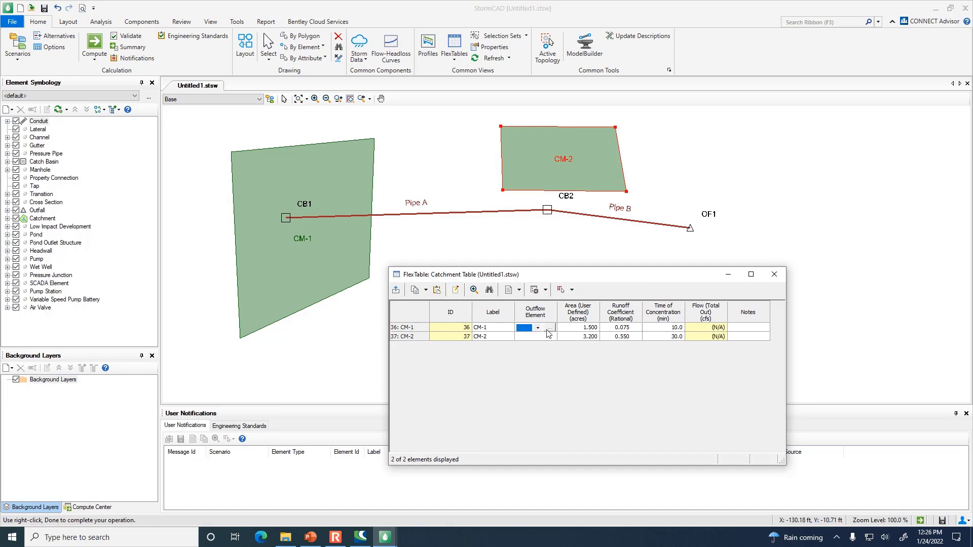
{"action": "left_click", "coordinate": [550, 327]}
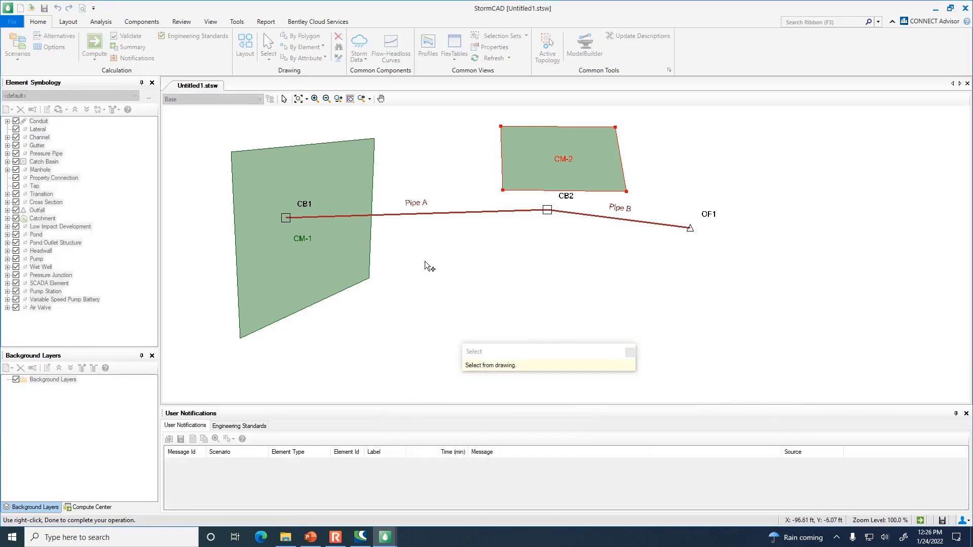
{"action": "left_click", "coordinate": [287, 218]}
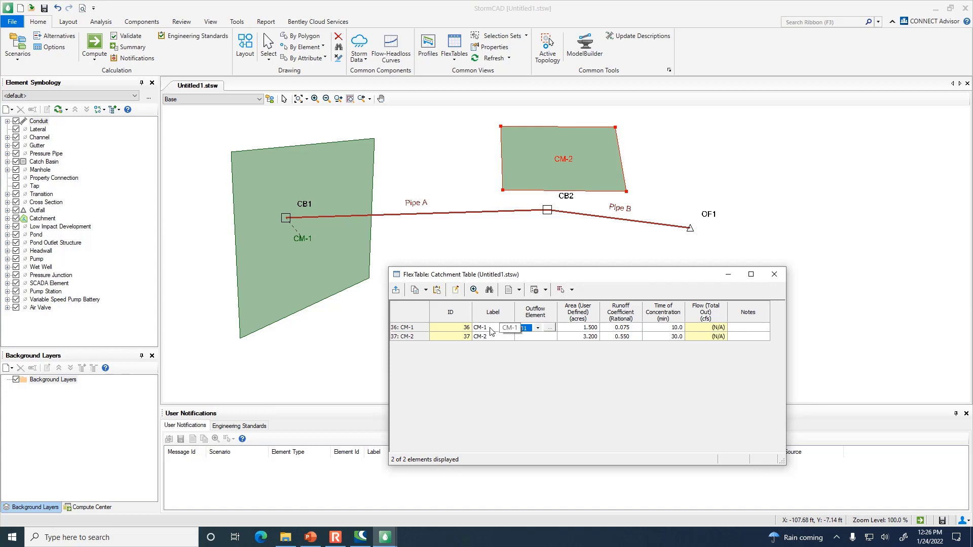
{"action": "left_click", "coordinate": [549, 337]}
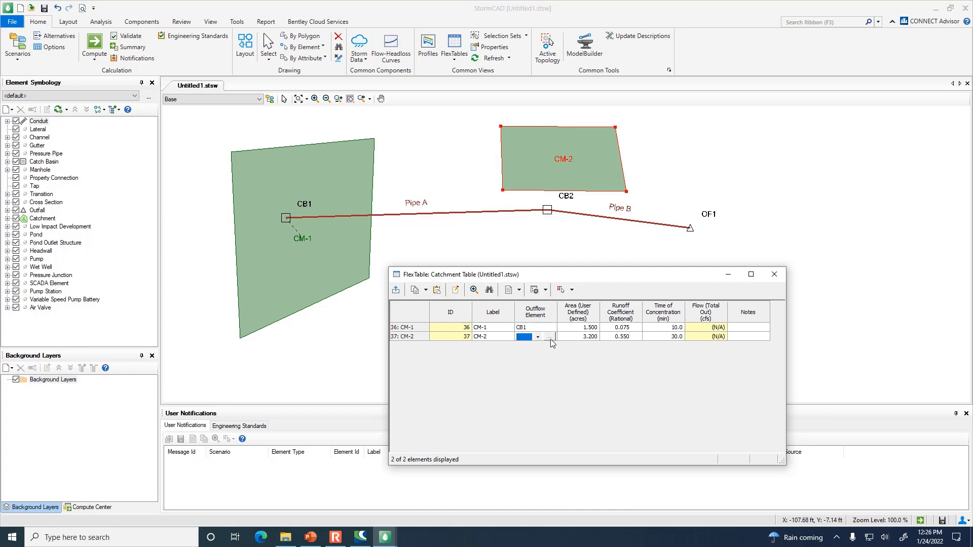
{"action": "left_click", "coordinate": [550, 337]}
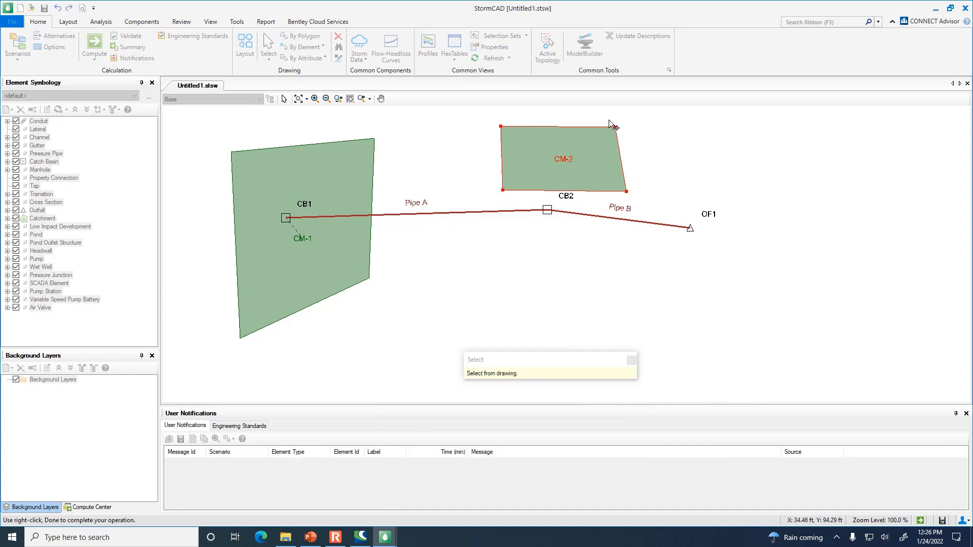
{"action": "left_click", "coordinate": [546, 210]}
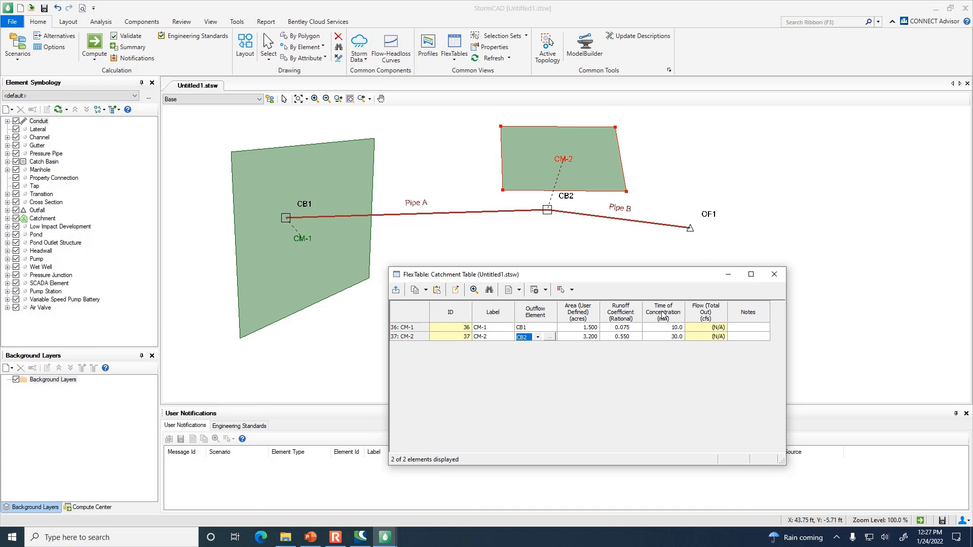
{"action": "left_click", "coordinate": [774, 274]}
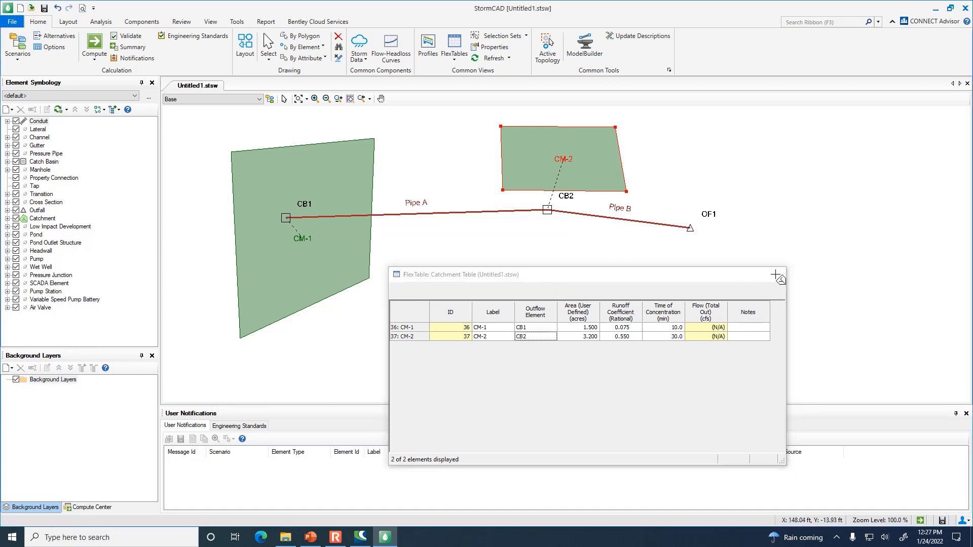
- Create a new User Defined IDF Table storm data set and add a return period to it
{"action": "left_click", "coordinate": [367, 58]}
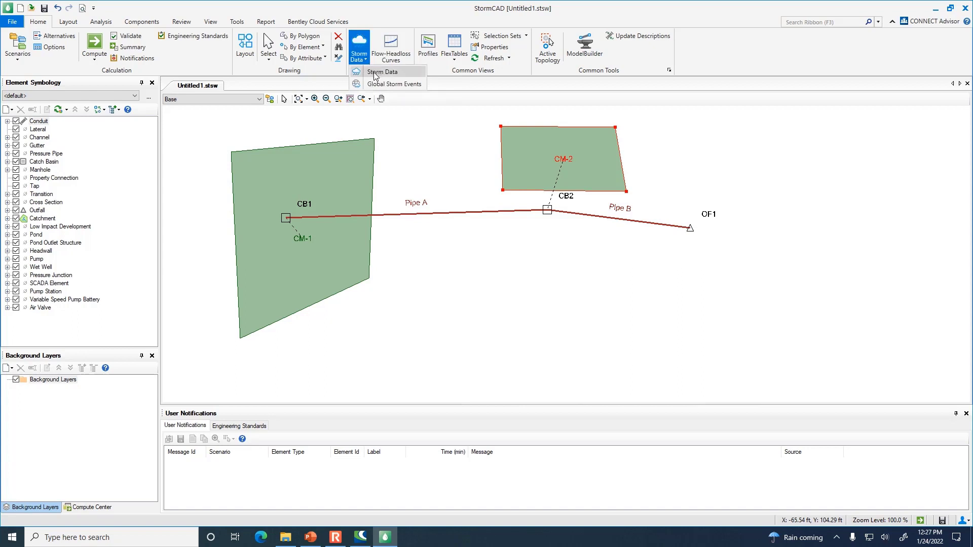
{"action": "left_click", "coordinate": [374, 73]}
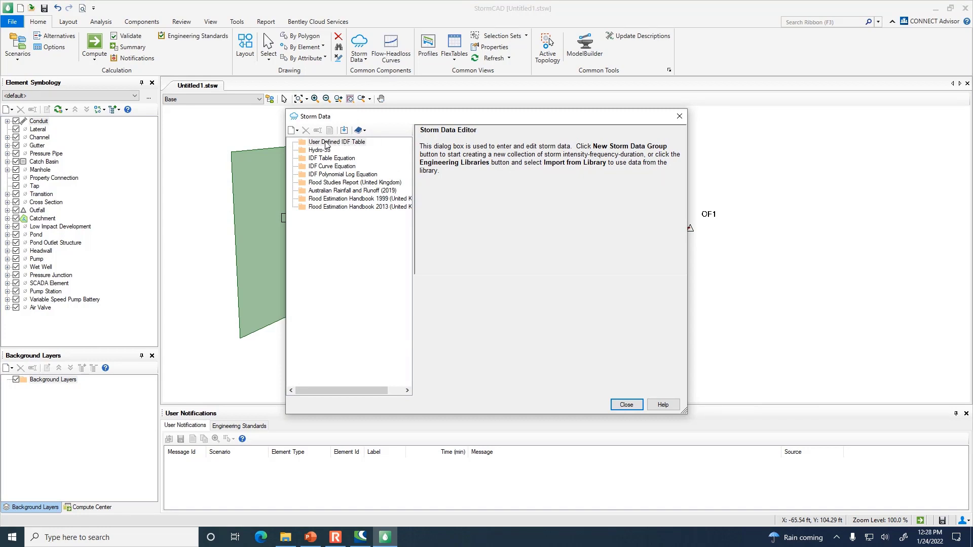
{"action": "left_click", "coordinate": [297, 131]}
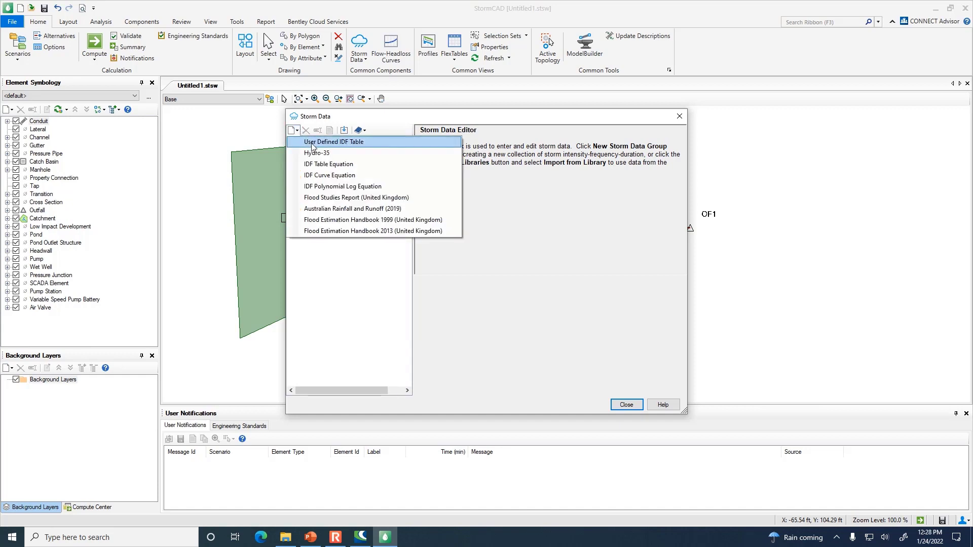
{"action": "left_click", "coordinate": [312, 144]}
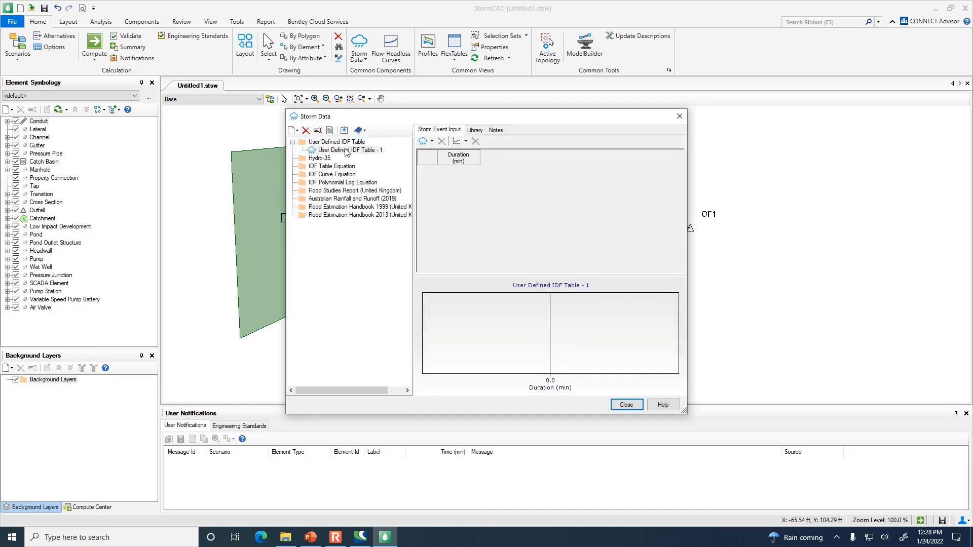
{"action": "left_click", "coordinate": [432, 142]}
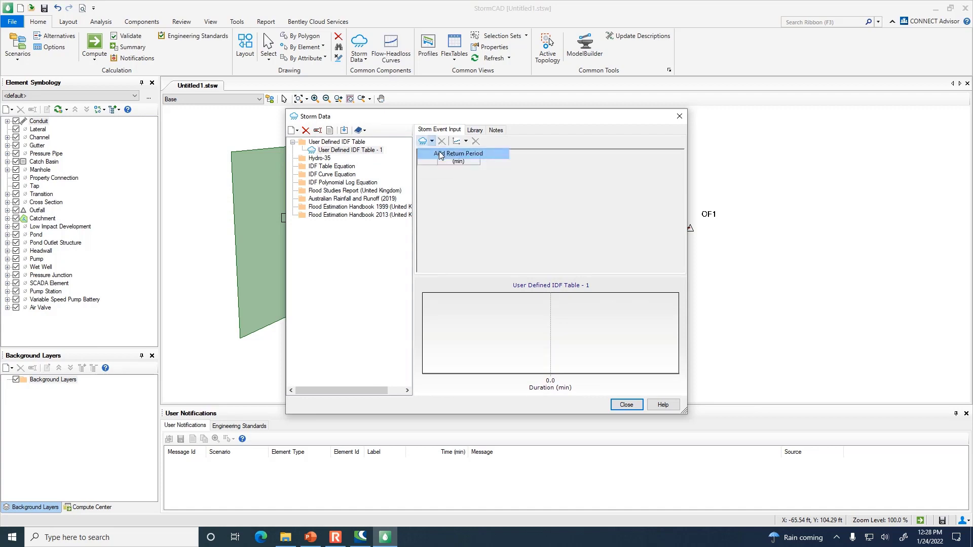
{"action": "left_click", "coordinate": [466, 154]}
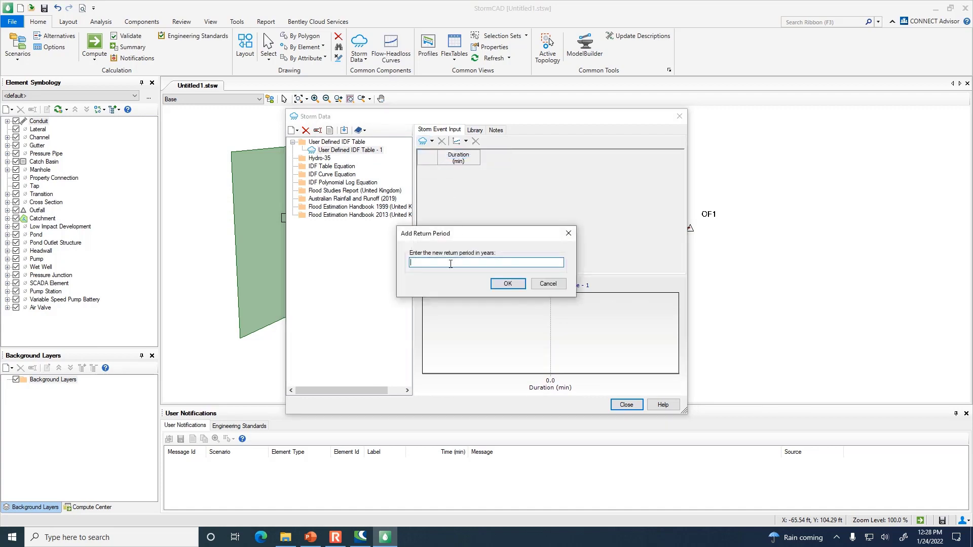
- Set the return period to 10 years and add durations of 5 and 10 minutes
{"action": "type", "text": "10"}
{"action": "left_click", "coordinate": [508, 282]}
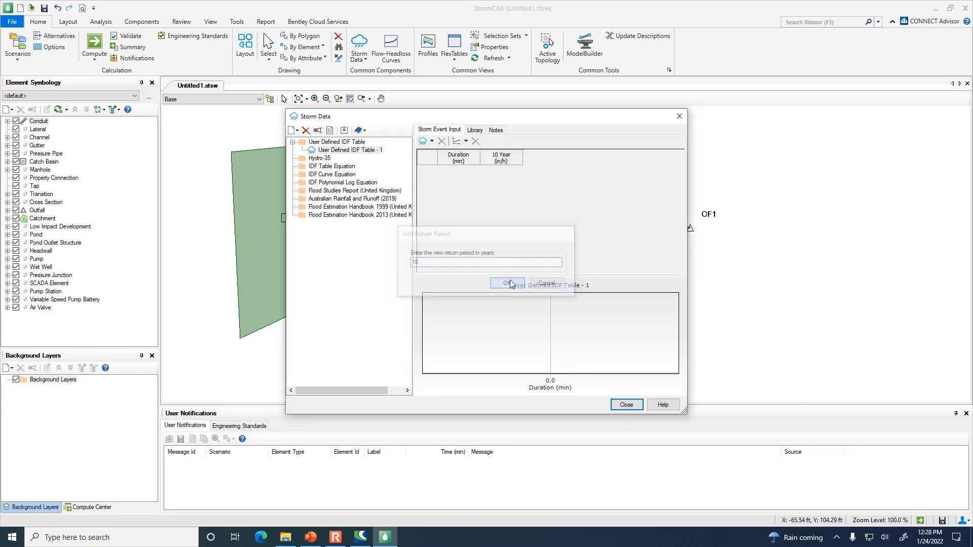
{"action": "left_click", "coordinate": [466, 141]}
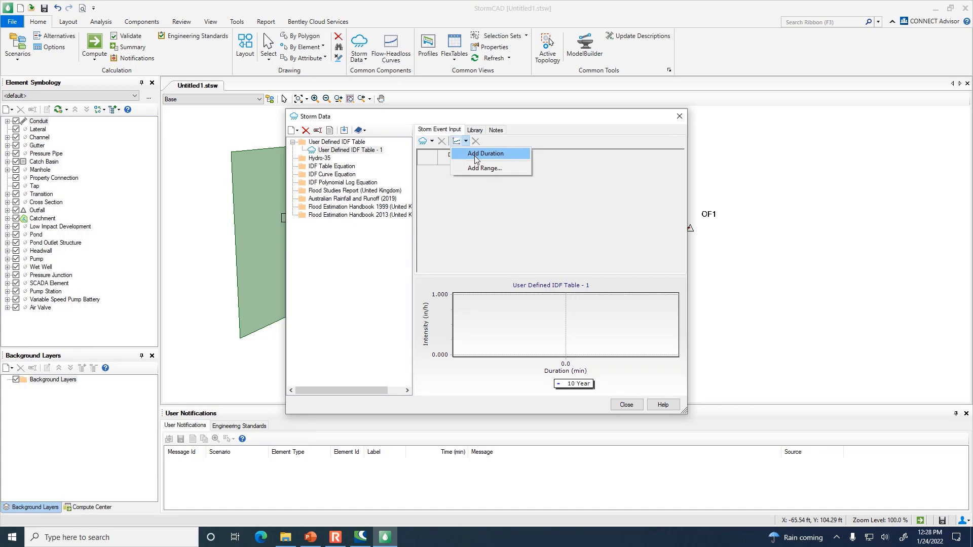
{"action": "left_click", "coordinate": [477, 154]}
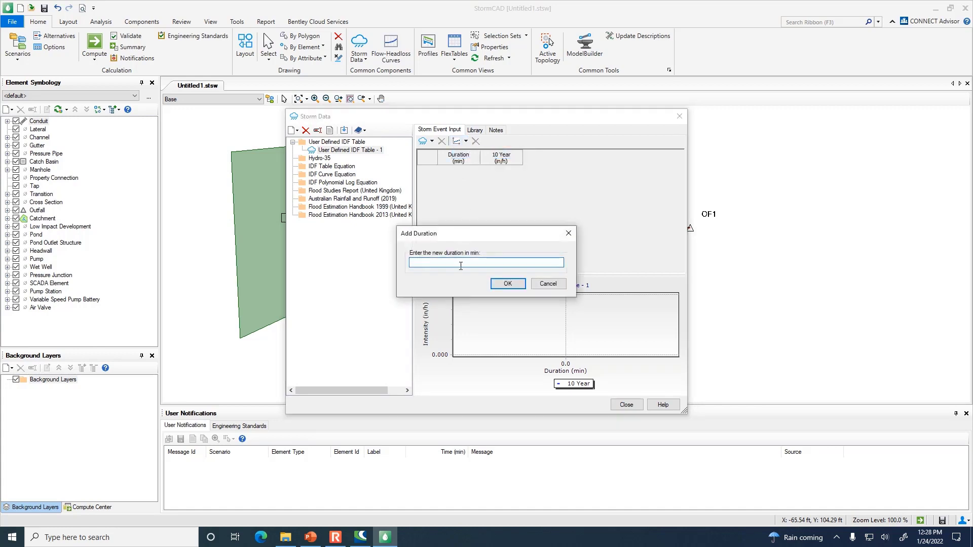
{"action": "type", "text": "5"}
{"action": "left_click", "coordinate": [507, 283]}
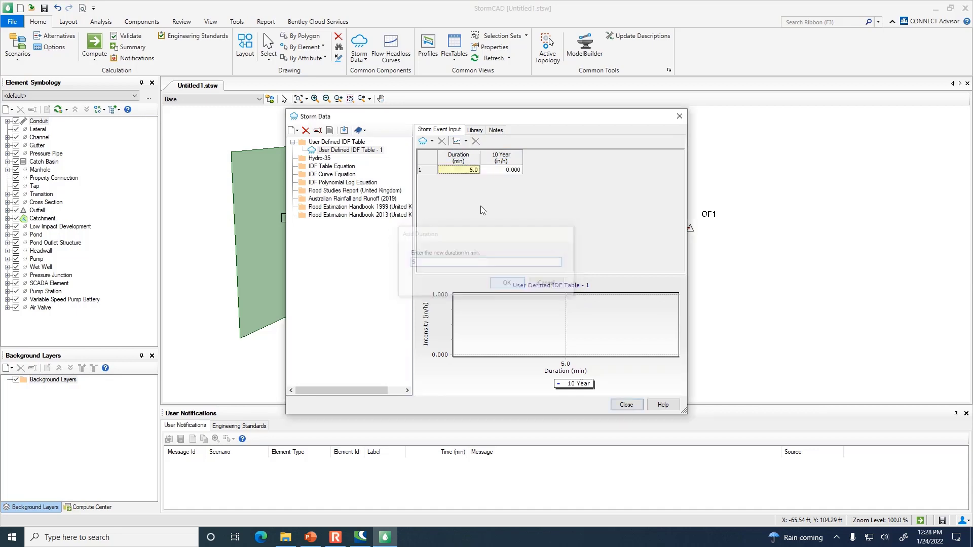
{"action": "left_click", "coordinate": [466, 141]}
{"action": "left_click", "coordinate": [484, 155]}
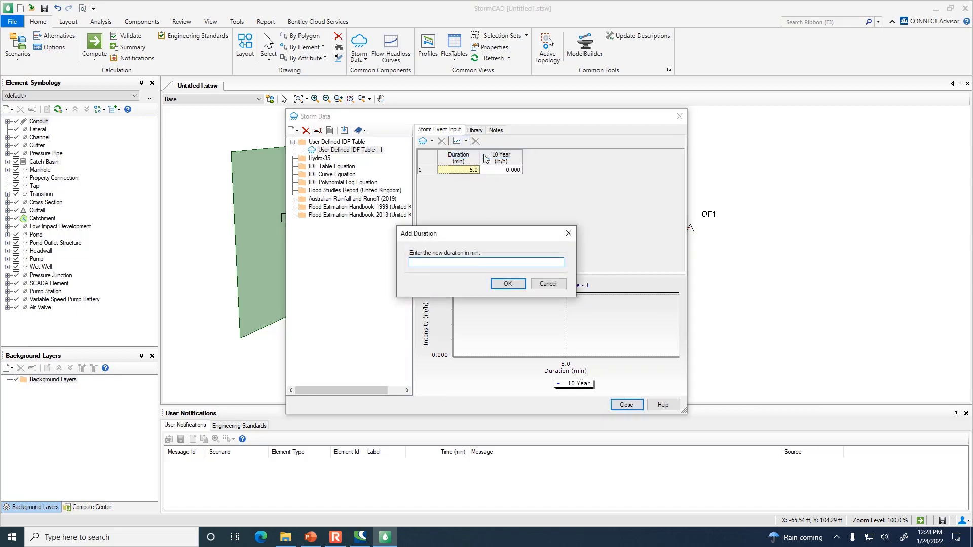
{"action": "type", "text": "10"}
{"action": "left_click", "coordinate": [507, 284]}
- Add durations of 15, 30 and 60 minutes to the IDF table
{"action": "left_click", "coordinate": [465, 142]}
{"action": "left_click", "coordinate": [479, 156]}
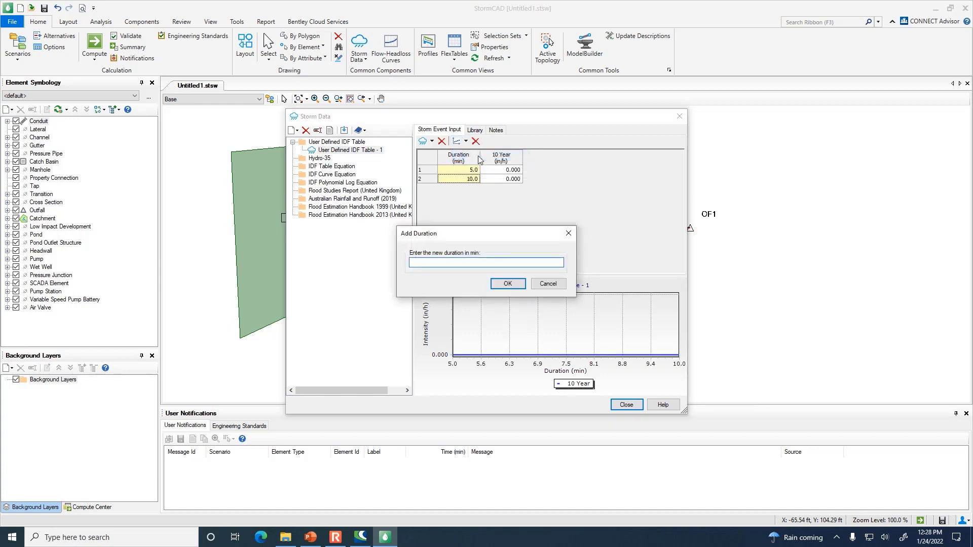
{"action": "type", "text": "15"}
{"action": "left_click", "coordinate": [508, 283]}
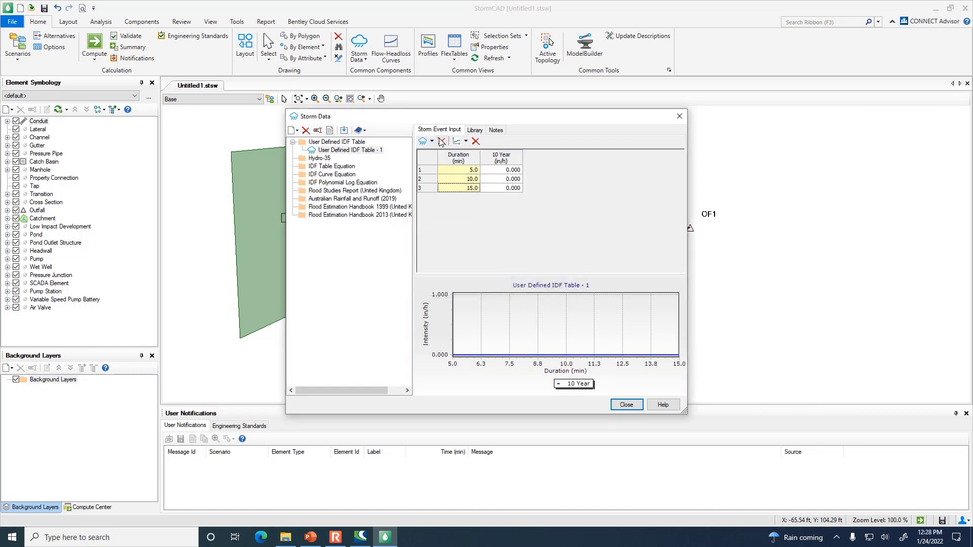
{"action": "left_click", "coordinate": [463, 143]}
{"action": "left_click", "coordinate": [477, 156]}
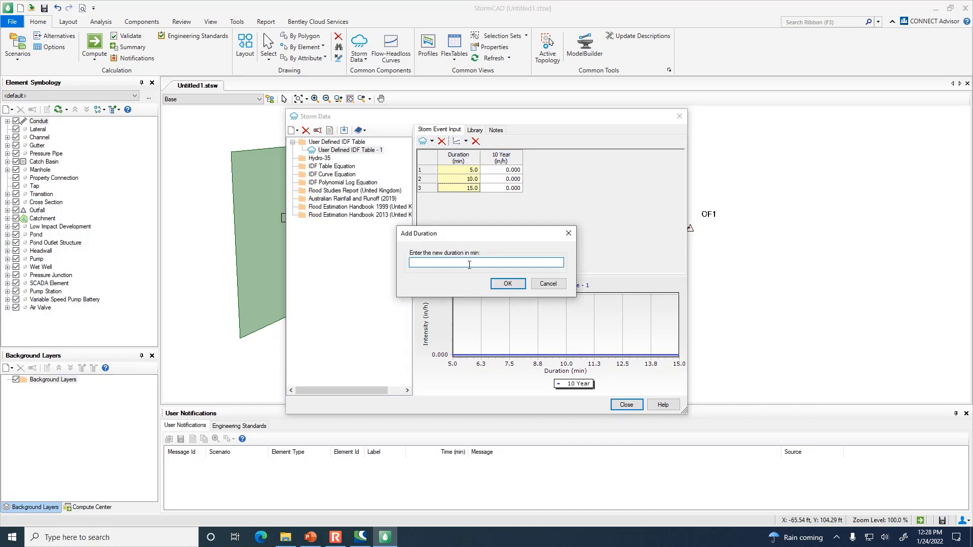
{"action": "type", "text": "30"}
{"action": "left_click", "coordinate": [502, 284]}
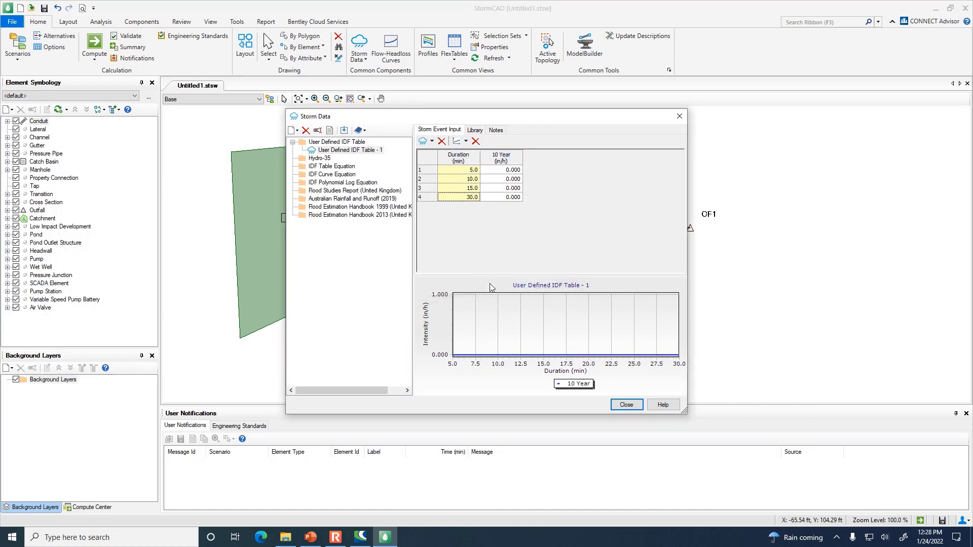
{"action": "left_click", "coordinate": [461, 144]}
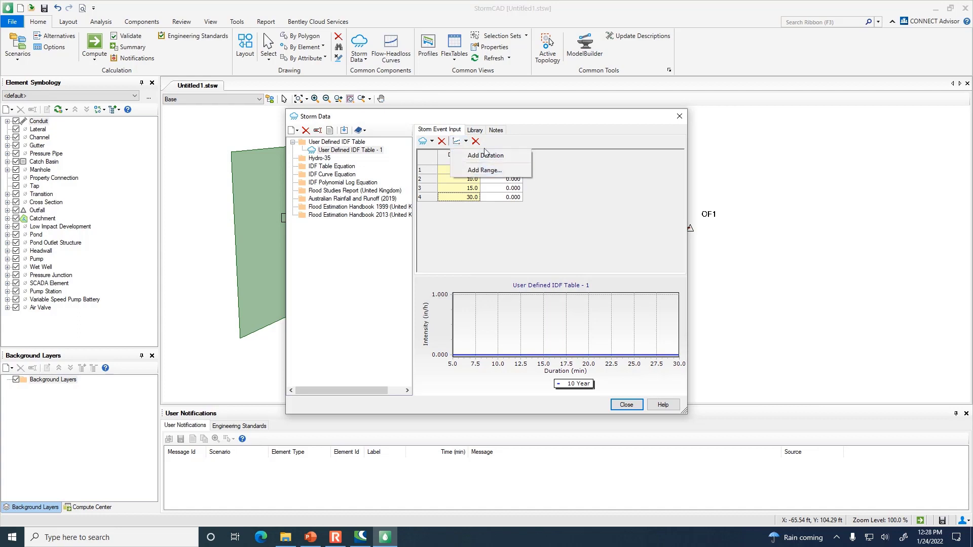
{"action": "left_click", "coordinate": [485, 154]}
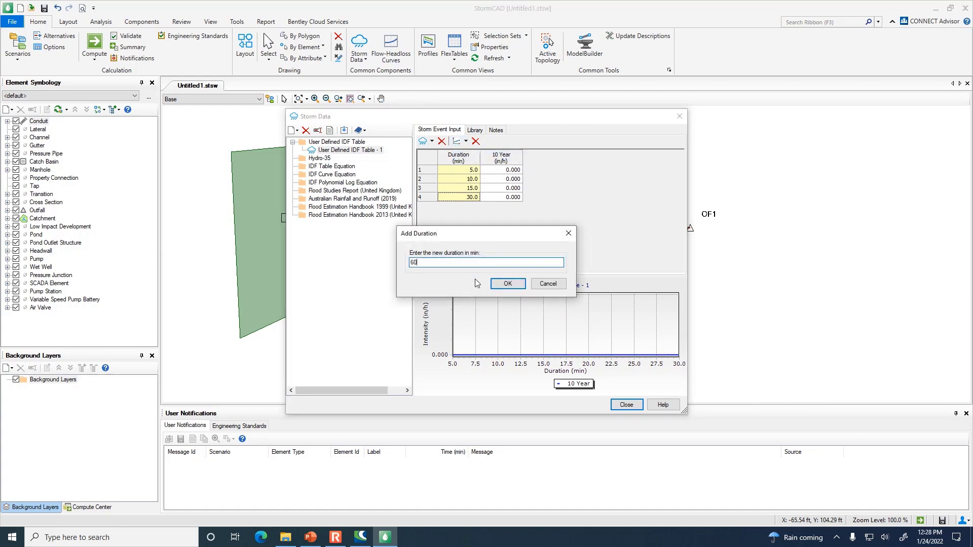
{"action": "left_click", "coordinate": [507, 283]}
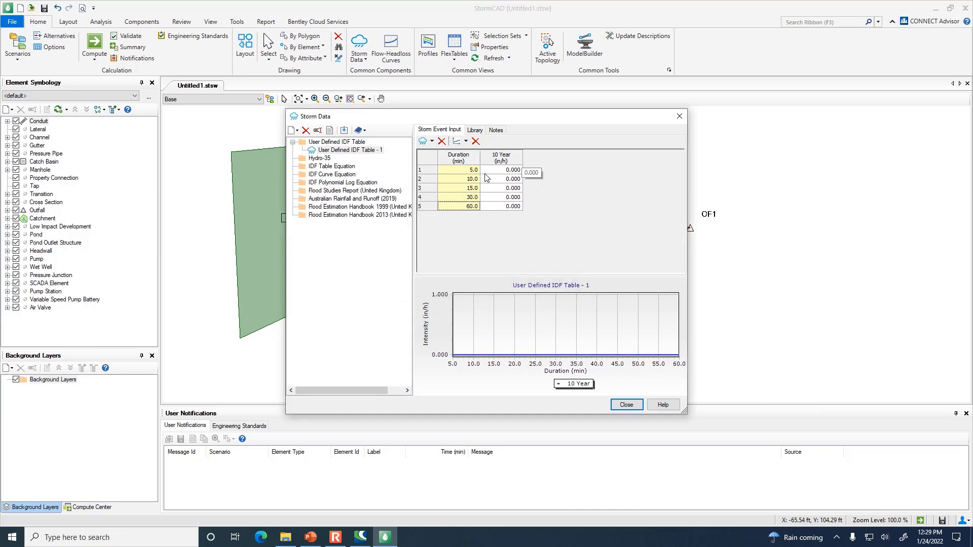
{"action": "left_click", "coordinate": [515, 171]}
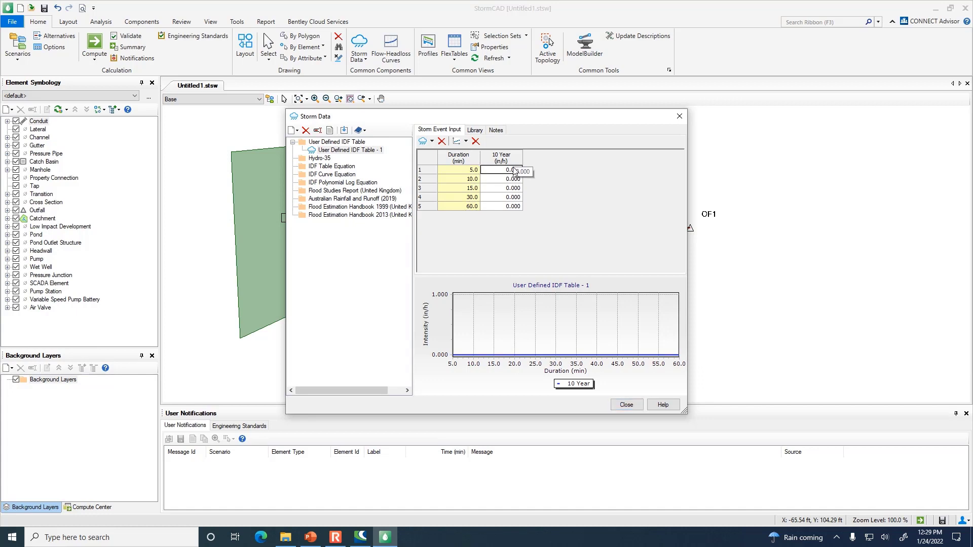
- Enter 10-year intensities of 5.4 and 4.2 in/h for 5 and 10 minutes, fixing a typo
{"action": "left_click", "coordinate": [514, 168]}
{"action": "type", "text": "5.4"}
{"action": "key", "text": "Return"}
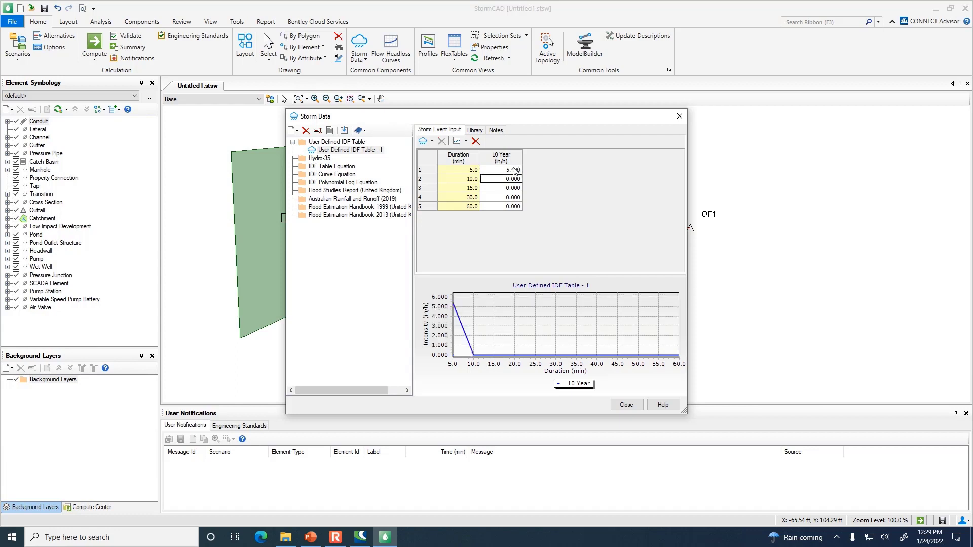
{"action": "type", "text": "402"}
{"action": "key", "text": "Return"}
{"action": "key", "text": "Up"}
{"action": "type", "text": "4.2"}
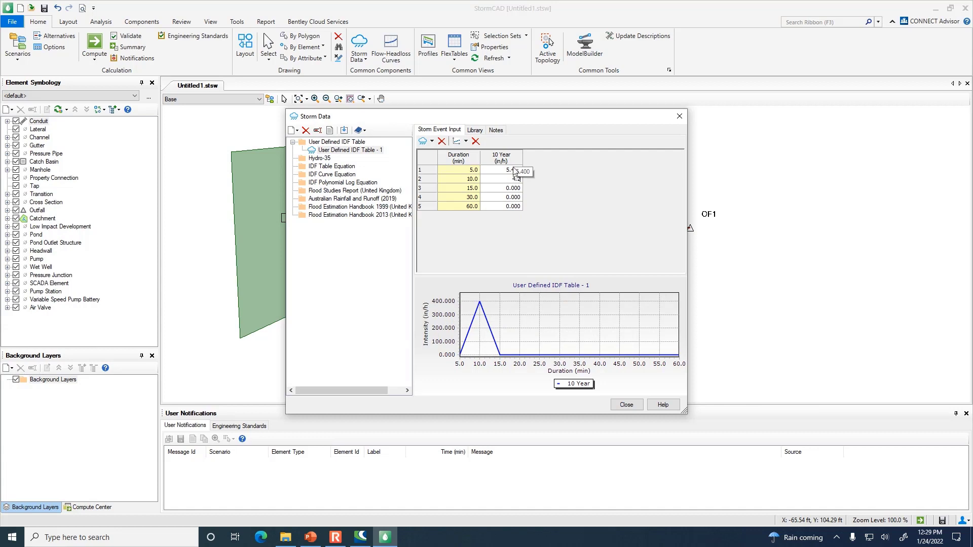
{"action": "key", "text": "Return"}
- Enter 10-year intensities of 3.2, 2.3 and 1.4 in/h for 15, 30 and 60 minutes
{"action": "type", "text": "3.2"}
{"action": "key", "text": "Return"}
{"action": "type", "text": "2.3"}
{"action": "key", "text": "Return"}
{"action": "type", "text": "1.4"}
{"action": "key", "text": "Return"}
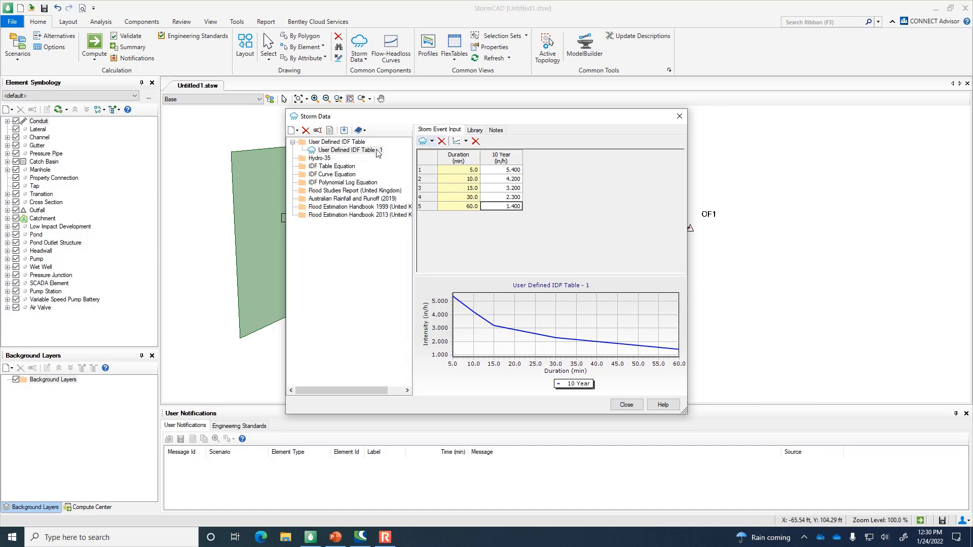
{"action": "left_click", "coordinate": [319, 159]}
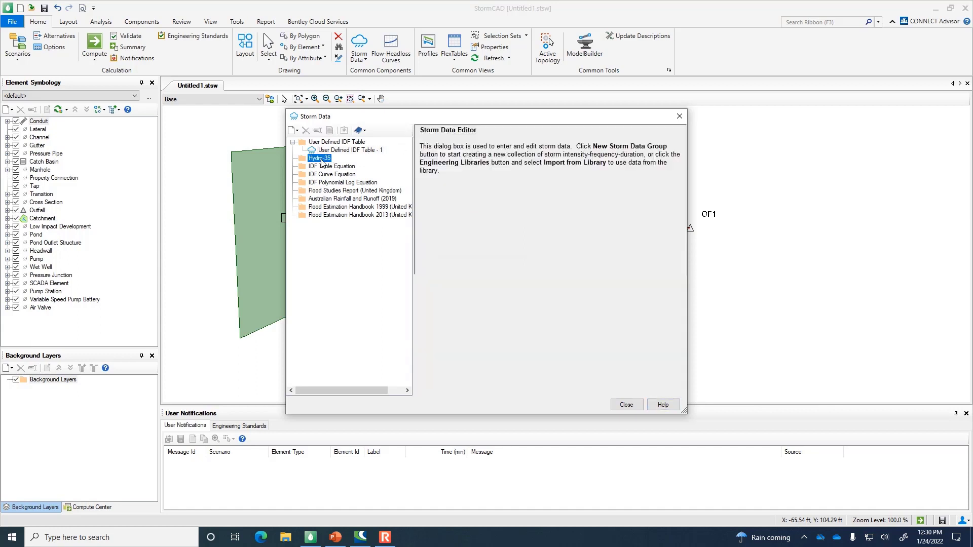
- Create a new Hydro-35 storm data set, Hydro-35 - 1
{"action": "left_click", "coordinate": [297, 131]}
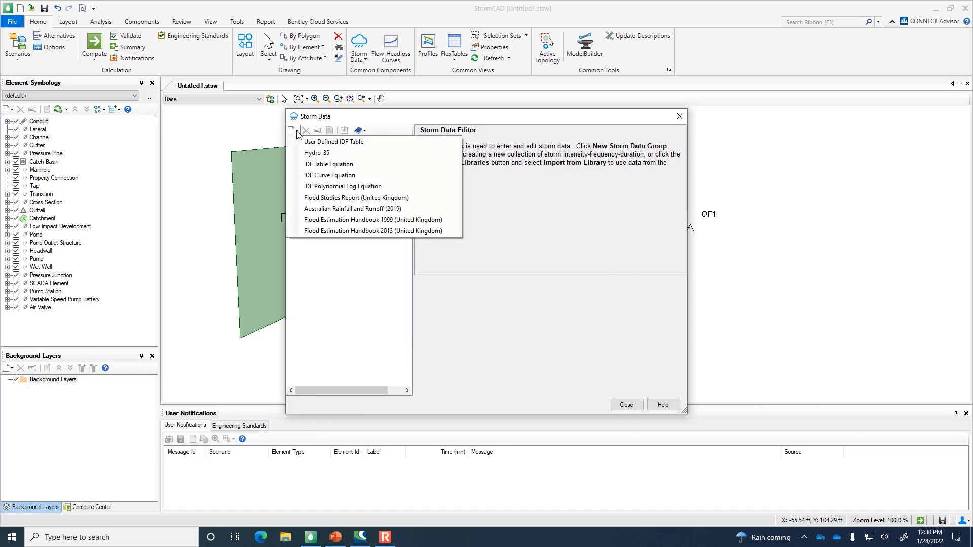
{"action": "left_click", "coordinate": [315, 152]}
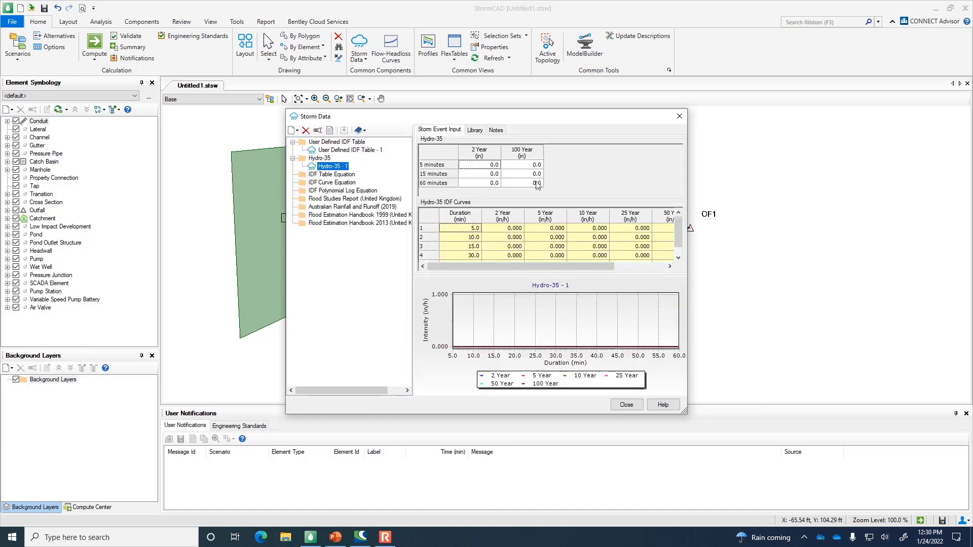
{"action": "left_click", "coordinate": [490, 167]}
{"action": "left_click", "coordinate": [490, 167]}
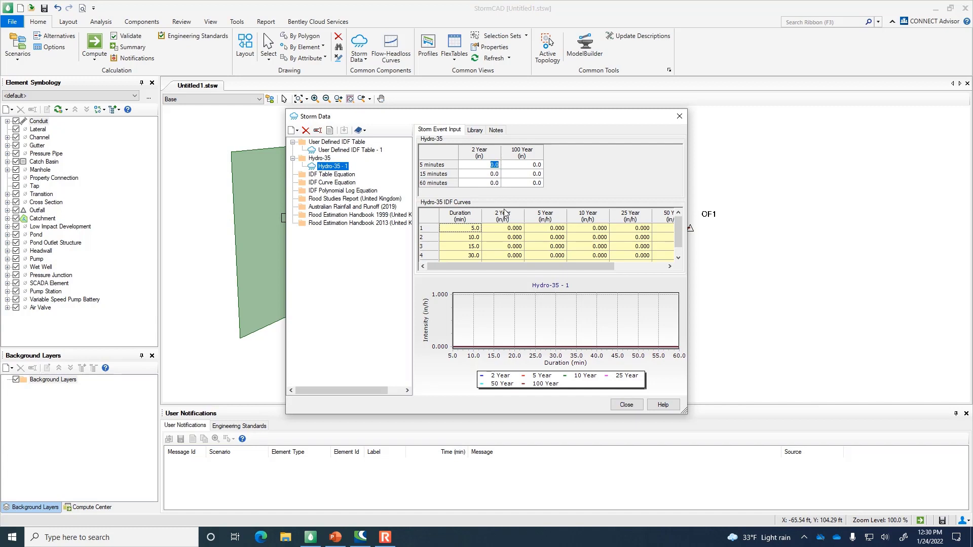
- Enter the 2-year depths of 0.4, 0.8 and 1.3 in for 5, 15 and 60 minutes
{"action": "type", "text": ".419"}
{"action": "left_click", "coordinate": [485, 173]}
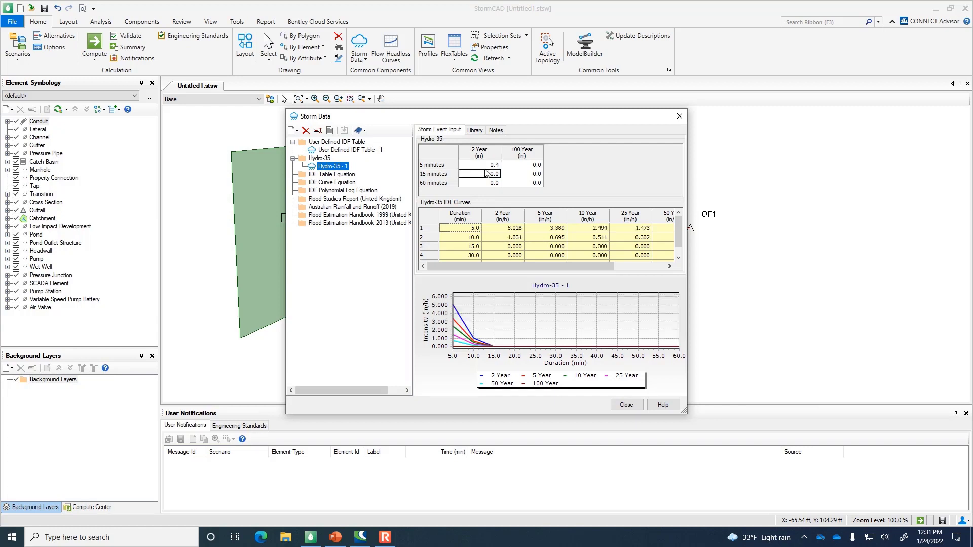
{"action": "type", "text": "0.4"}
{"action": "key", "text": "Return"}
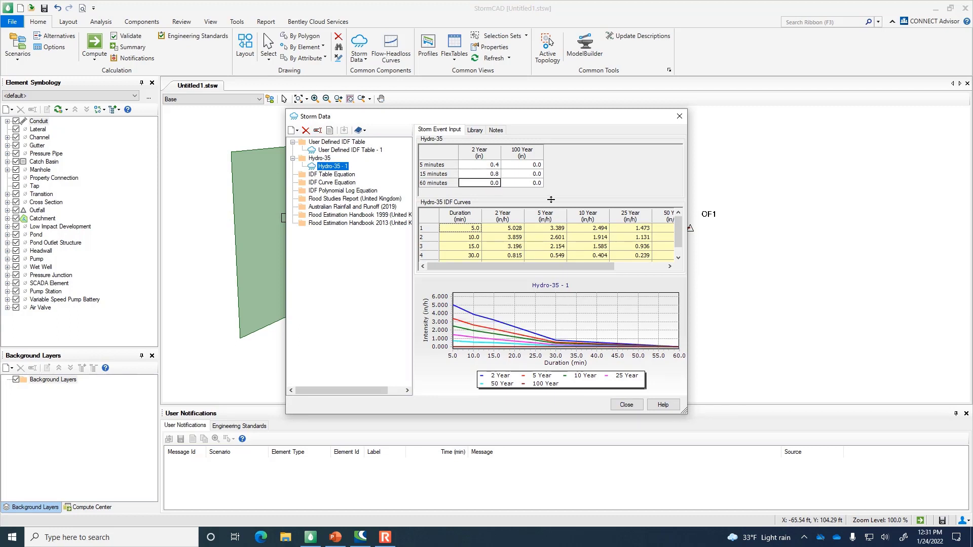
{"action": "type", "text": "1.3"}
{"action": "key", "text": "Return"}
- Enter the 100-year depths of 0.8, 1.4 and 2.7 in for 5, 15 and 60 minutes
{"action": "left_click", "coordinate": [536, 164]}
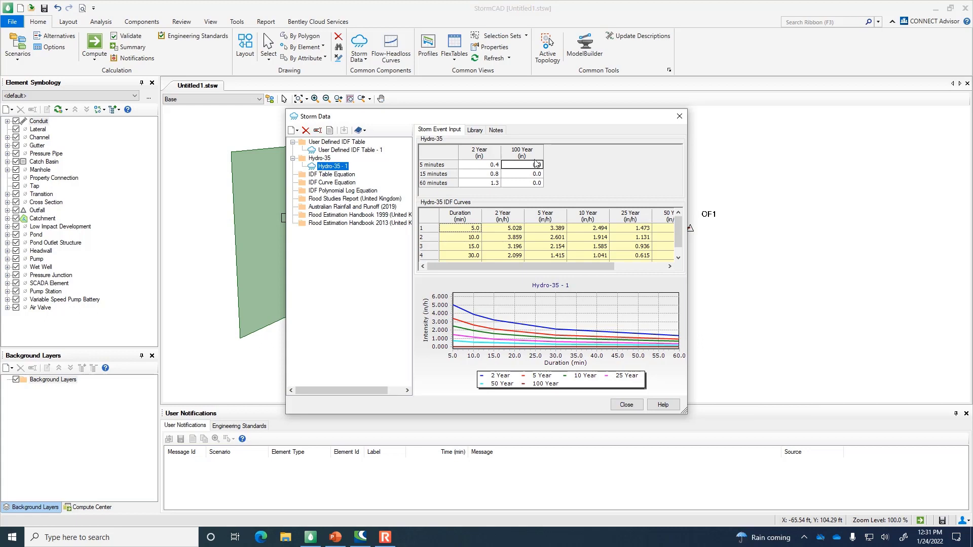
{"action": "type", "text": ".75"}
{"action": "key", "text": "Return"}
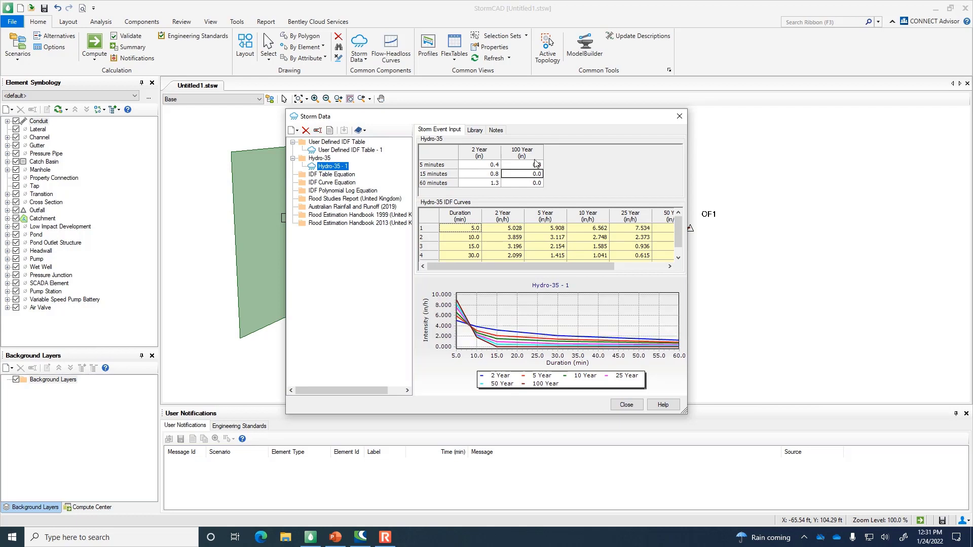
{"action": "type", "text": "1.4"}
{"action": "key", "text": "Return"}
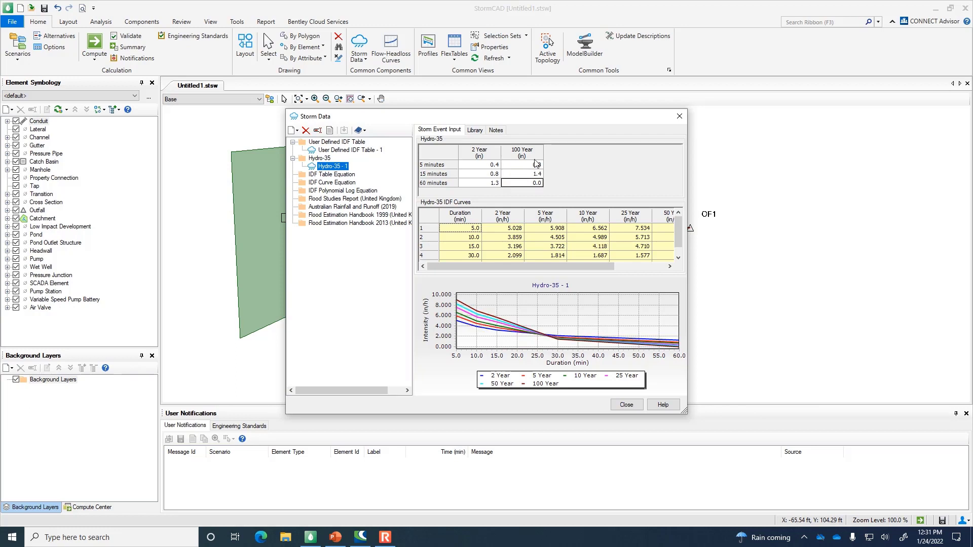
{"action": "type", "text": "2.7"}
{"action": "key", "text": "Return"}
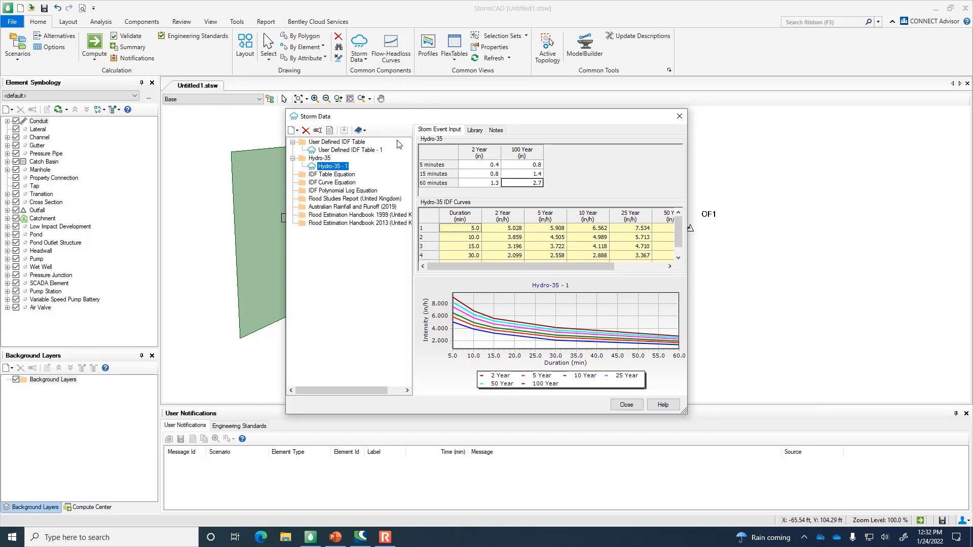
- Close Storm Data, compute the network and dismiss the missing global storm event warning
{"action": "left_click", "coordinate": [628, 407]}
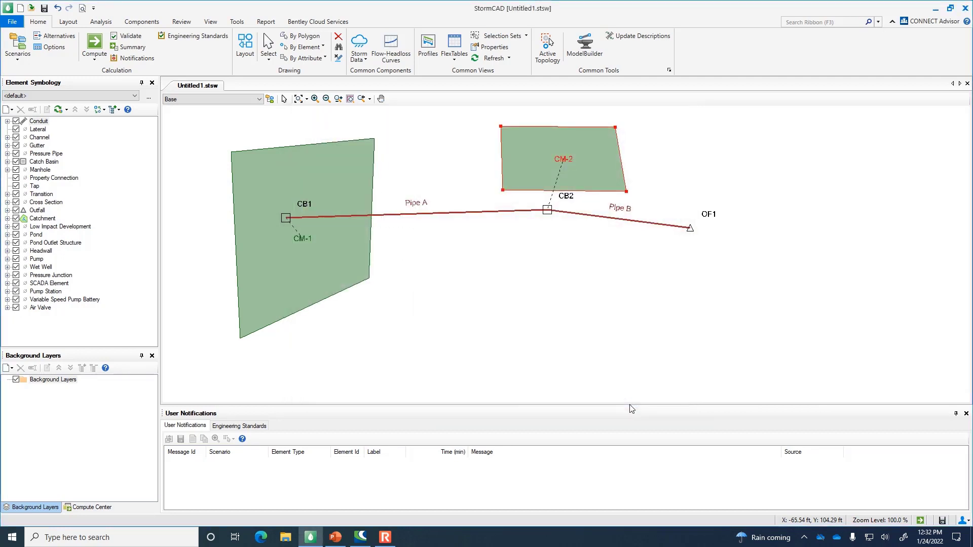
{"action": "left_click", "coordinate": [94, 43]}
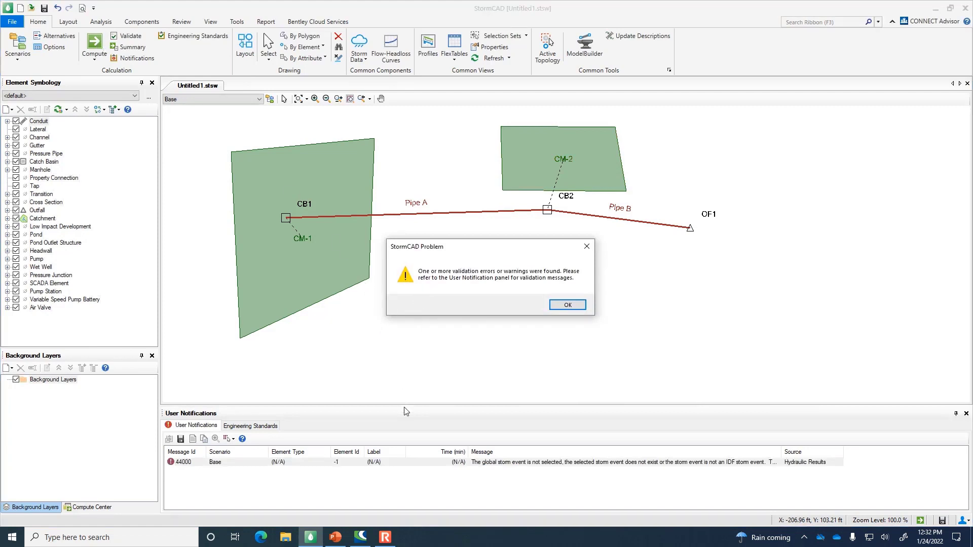
{"action": "left_click", "coordinate": [567, 305]}
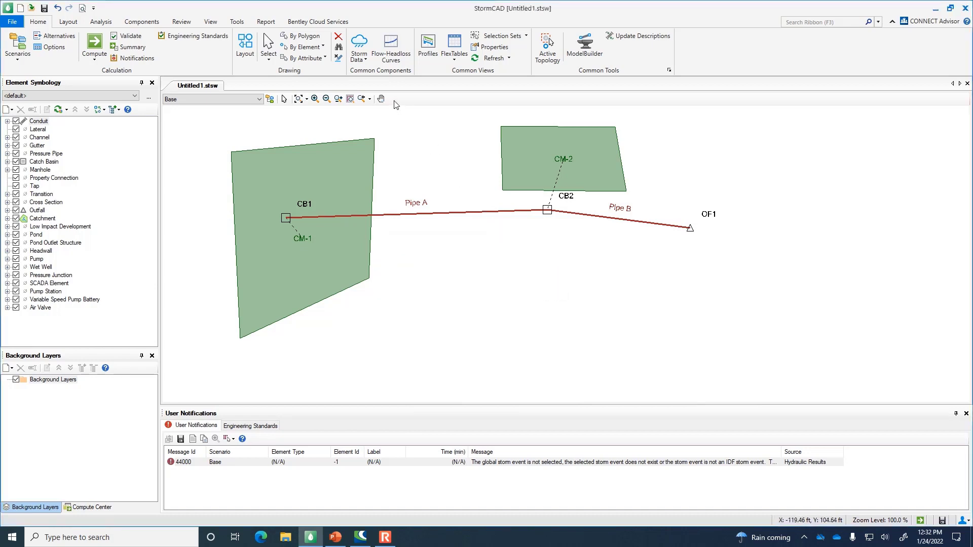
{"action": "left_click", "coordinate": [363, 60]}
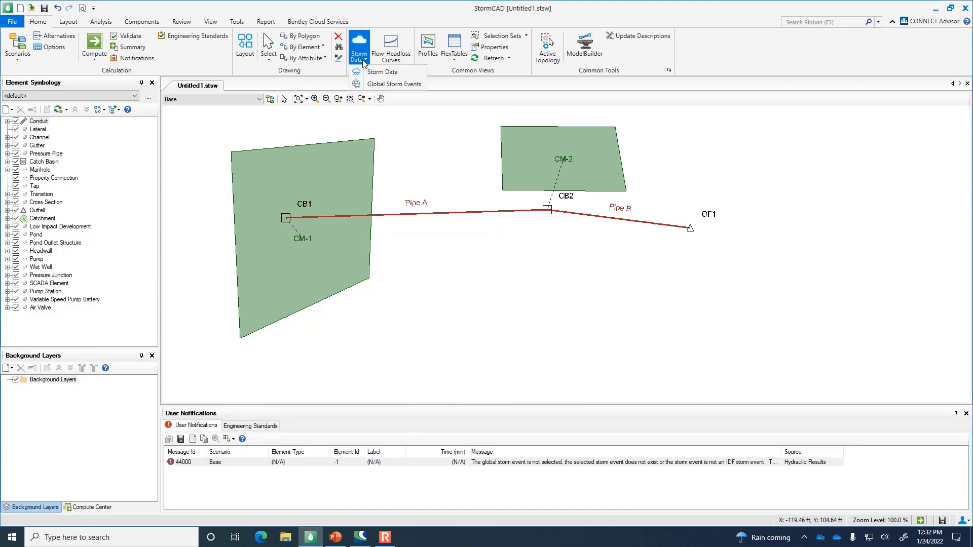
- Set Hydro-35 - 1 - 10 Year as the base alternative's global storm event
{"action": "left_click", "coordinate": [381, 83]}
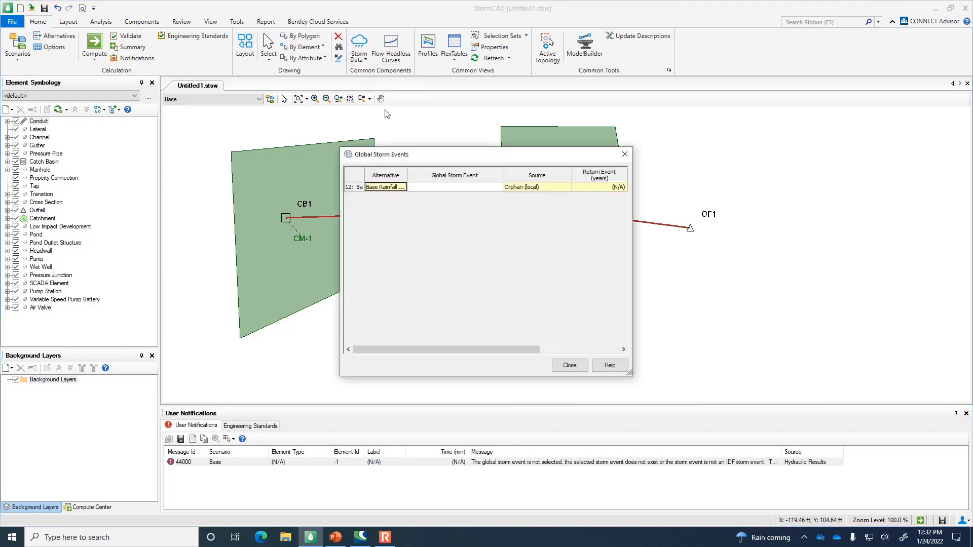
{"action": "left_click", "coordinate": [474, 187]}
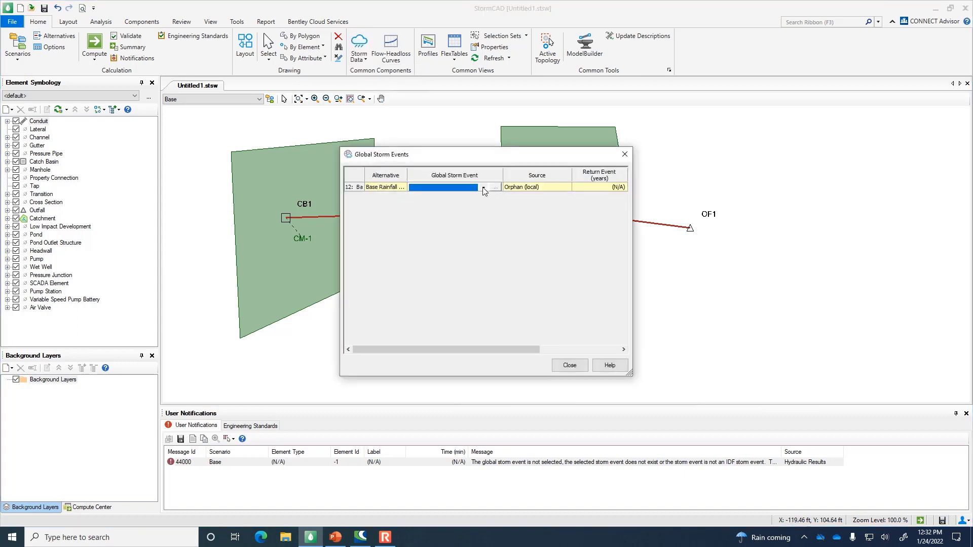
{"action": "left_click", "coordinate": [483, 187]}
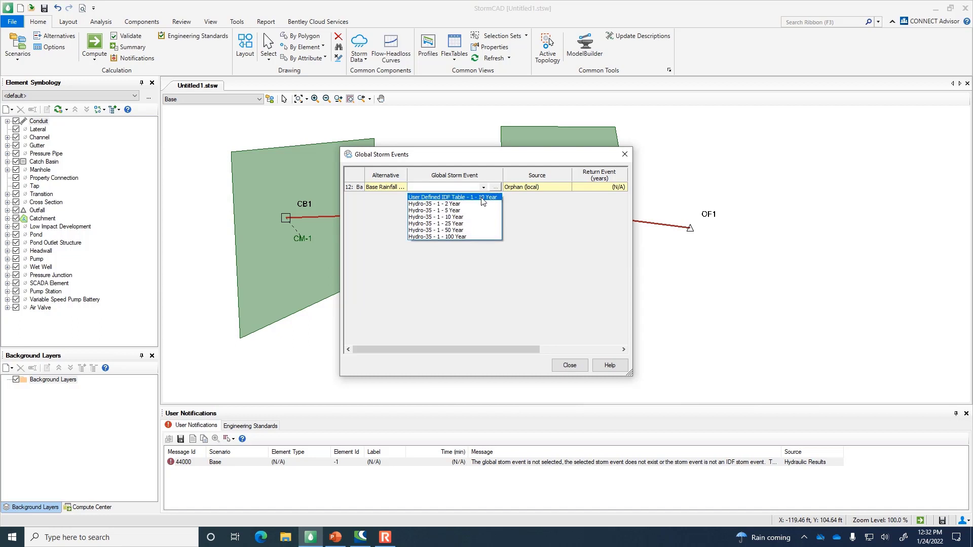
{"action": "left_click", "coordinate": [462, 218]}
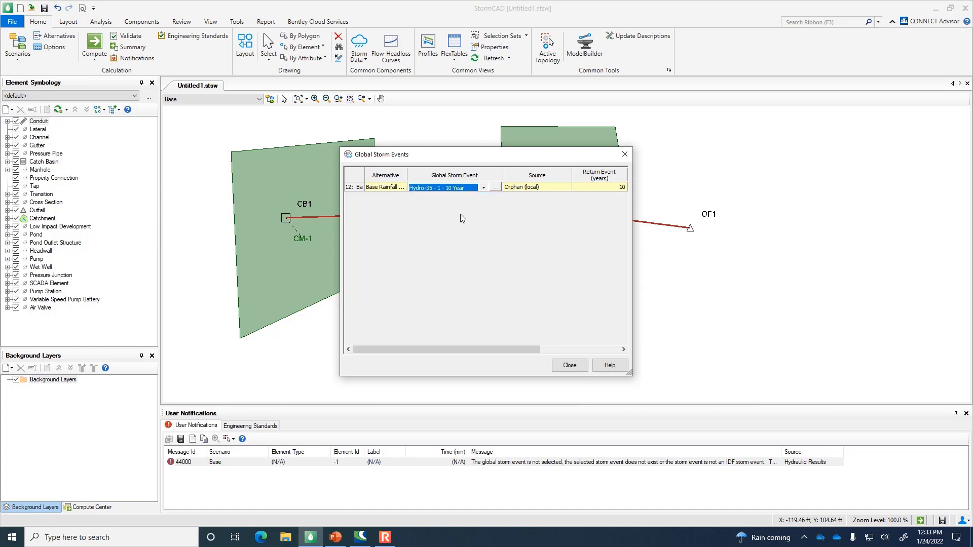
{"action": "left_click", "coordinate": [568, 365]}
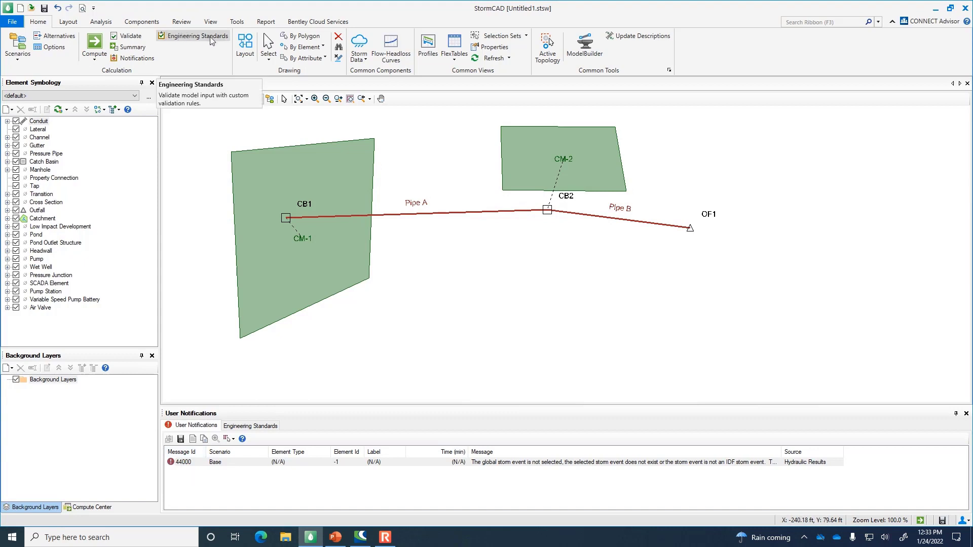
- Recompute the network with the 10-year storm and close the converged calculation summary
{"action": "left_click", "coordinate": [94, 45]}
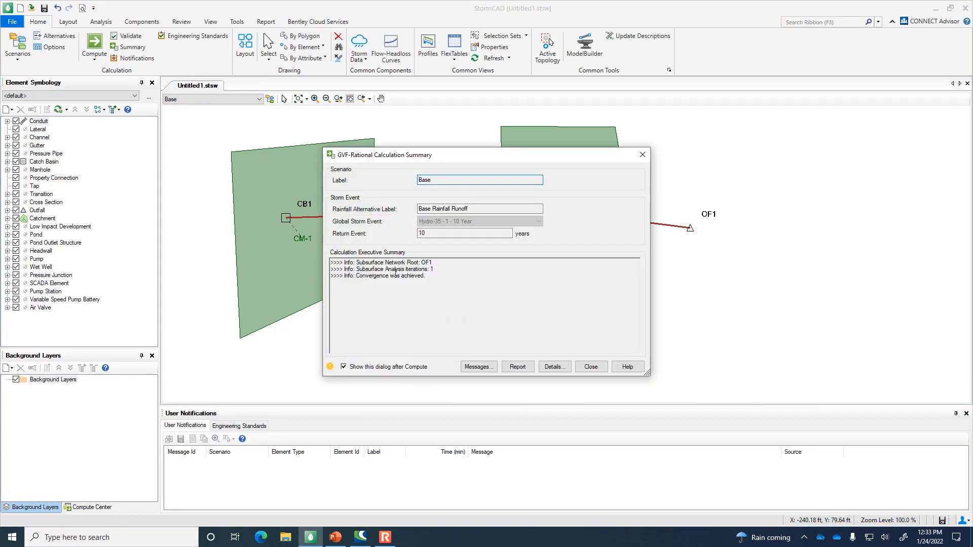
{"action": "left_click_drag", "start_coordinate": [423, 276], "coordinate": [374, 279]}
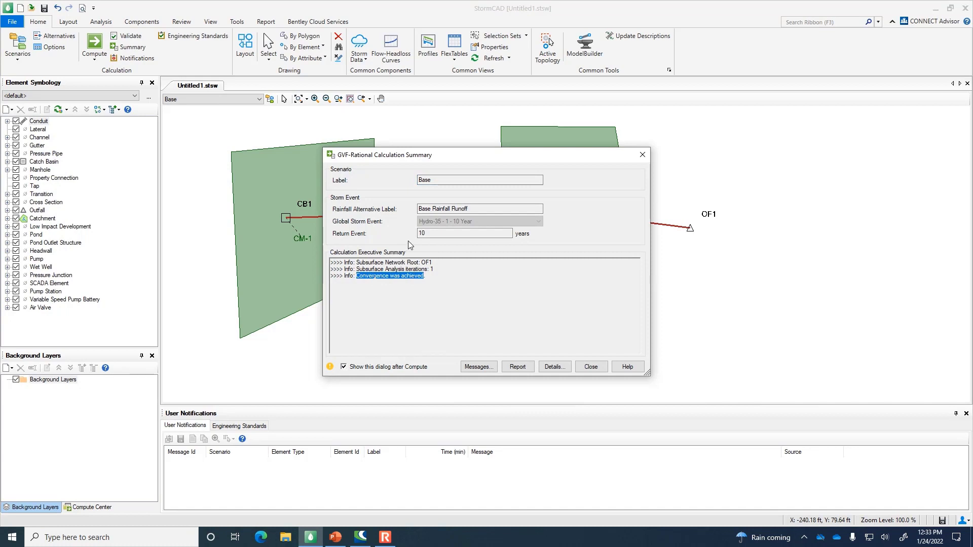
{"action": "left_click", "coordinate": [592, 367]}
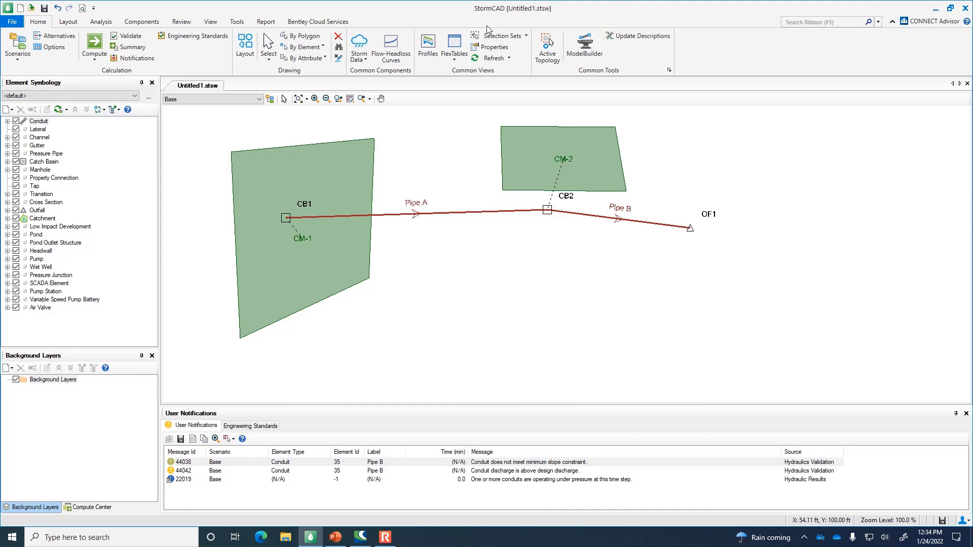
- Check the element table list and the lecture slides, then return to the StormCAD model
{"action": "left_click", "coordinate": [454, 62]}
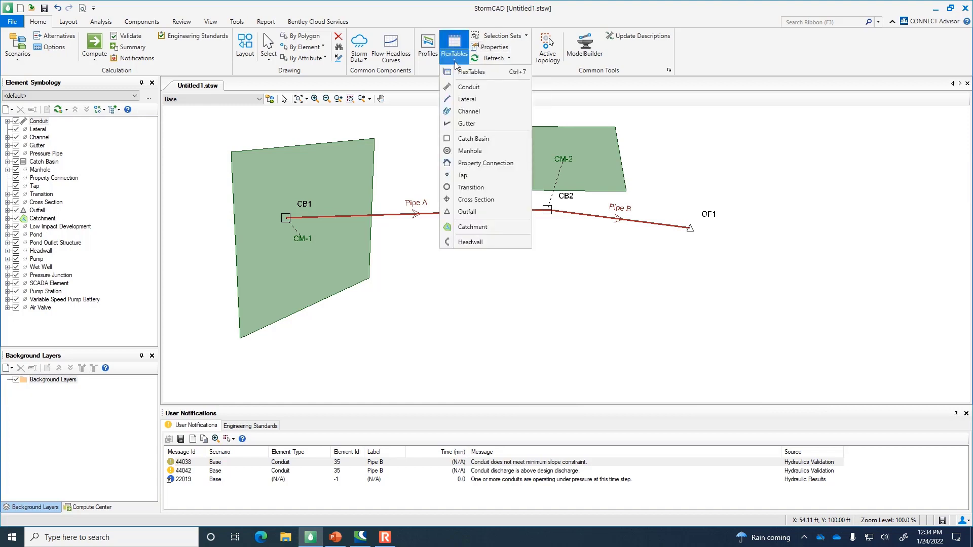
{"action": "left_click", "coordinate": [480, 14]}
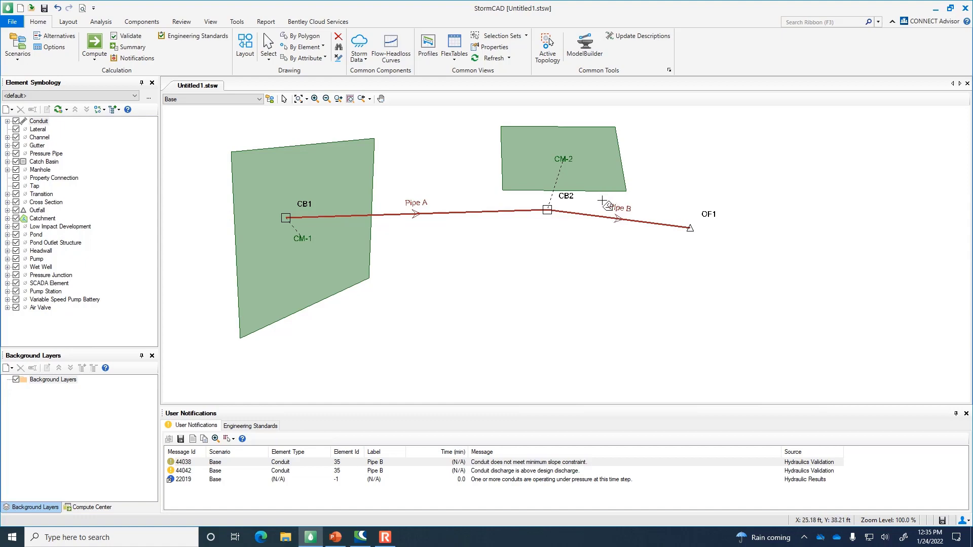
{"action": "left_click", "coordinate": [335, 537]}
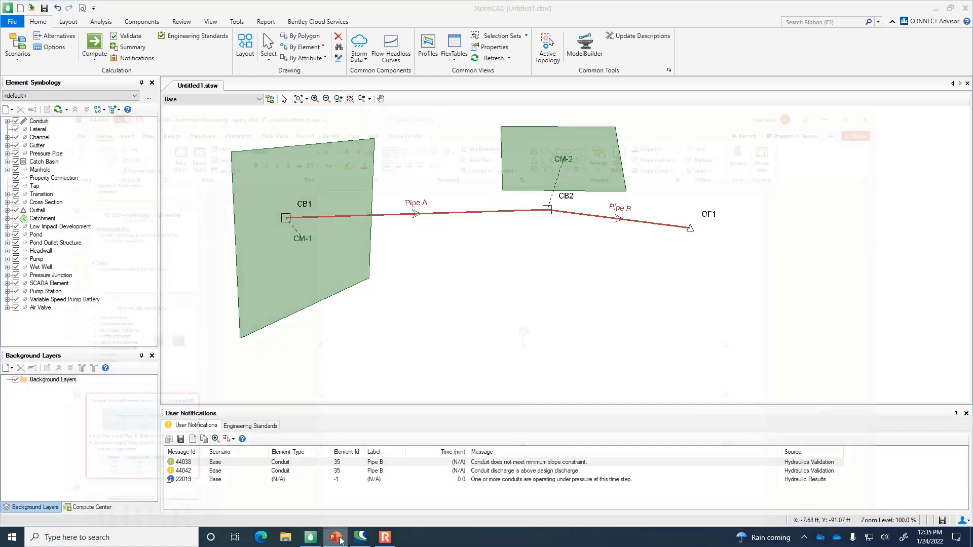
{"action": "left_click", "coordinate": [806, 462]}
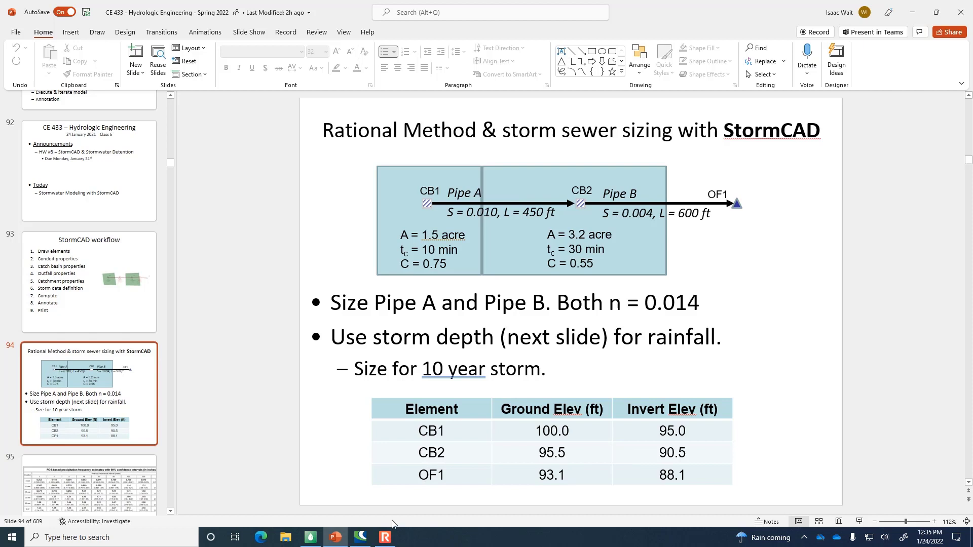
{"action": "left_click", "coordinate": [312, 539]}
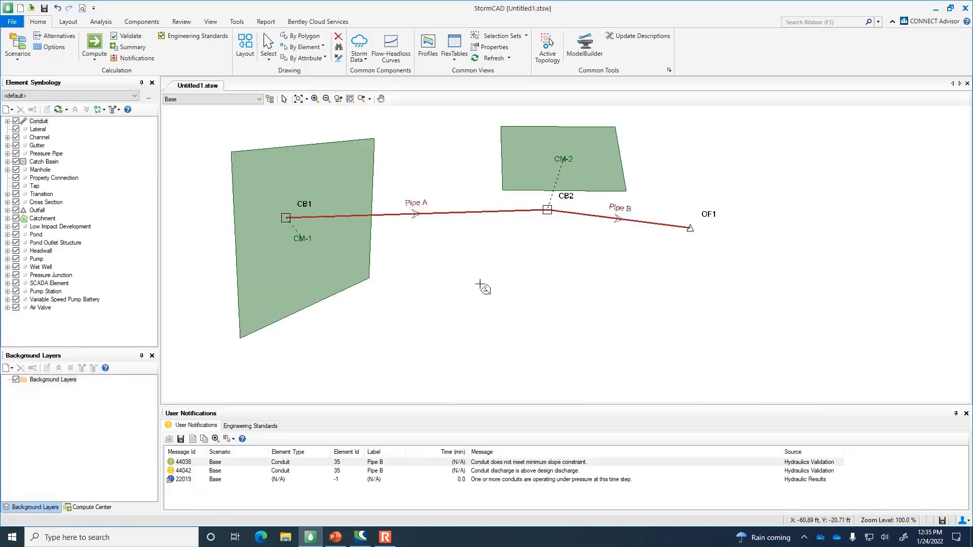
- Show the Conduit FlexTable widened to Pipe A and Pipe B's flow and capacity columns
{"action": "left_click", "coordinate": [457, 60]}
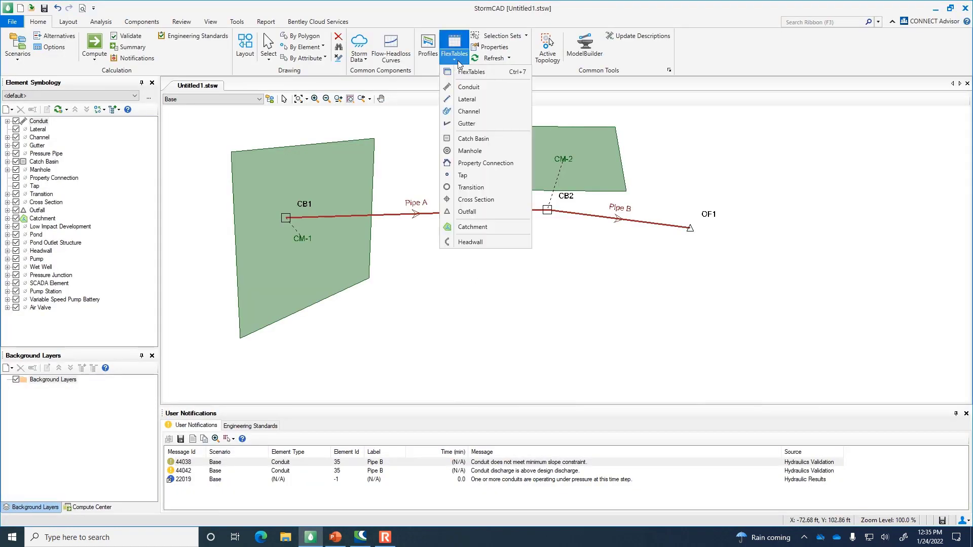
{"action": "left_click", "coordinate": [471, 87]}
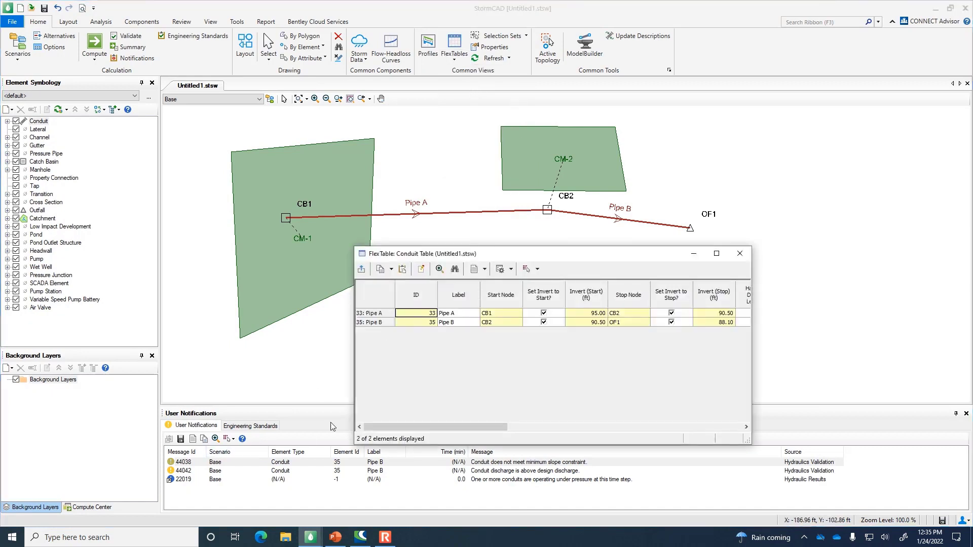
{"action": "left_click_drag", "start_coordinate": [356, 392], "coordinate": [64, 393]}
{"action": "left_click_drag", "start_coordinate": [299, 426], "coordinate": [507, 426]}
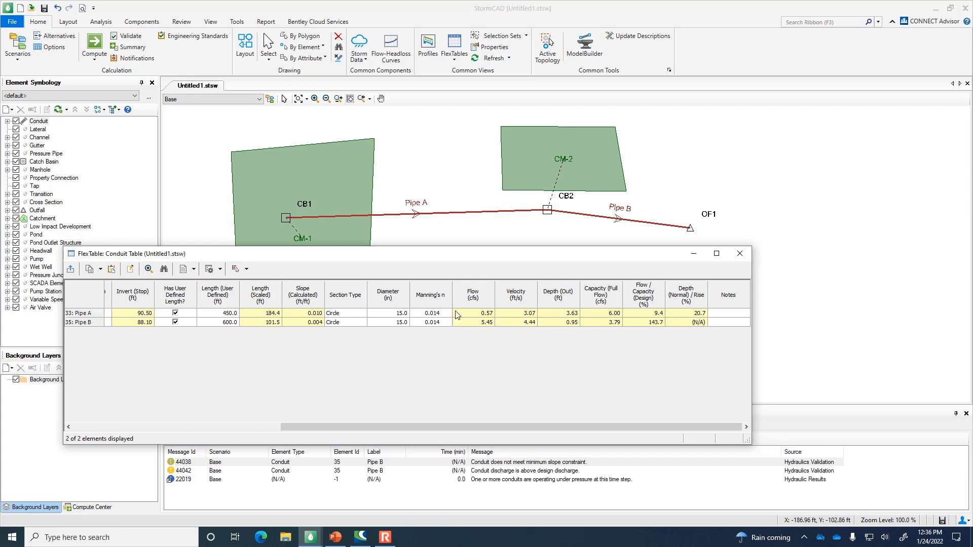
{"action": "left_click_drag", "start_coordinate": [506, 426], "coordinate": [548, 429]}
- Change CM-1's runoff coefficient from 0.075 to 0.750 in the Catchment FlexTable and recompute
{"action": "left_click", "coordinate": [740, 253]}
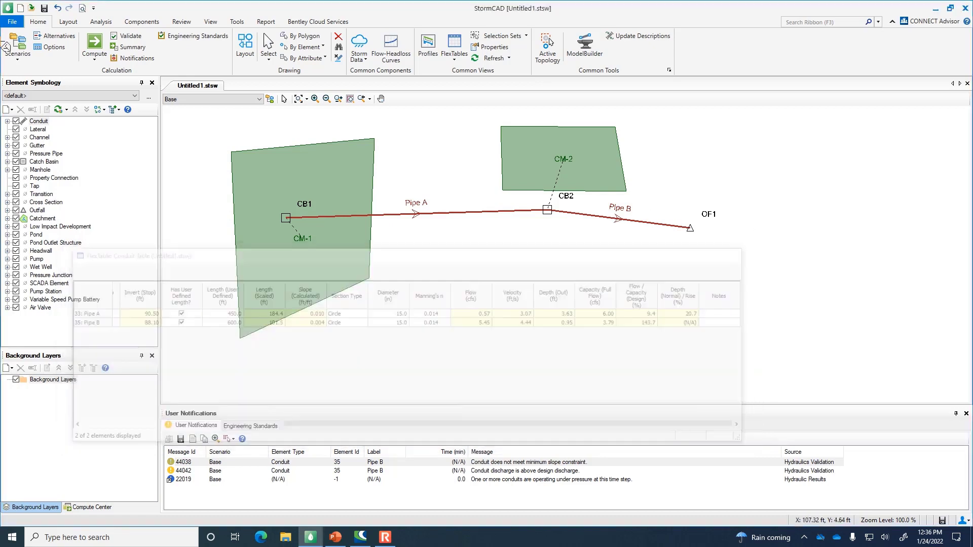
{"action": "left_click", "coordinate": [454, 58]}
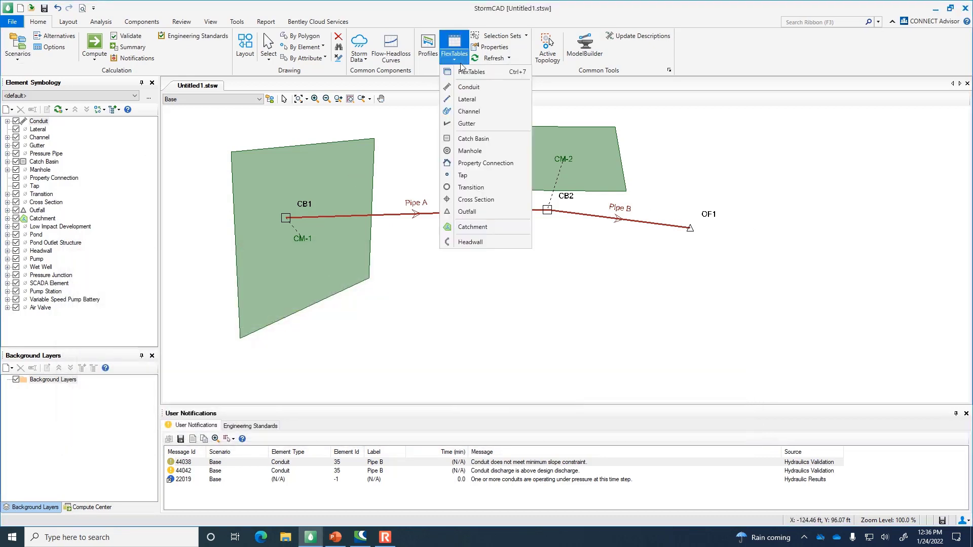
{"action": "left_click", "coordinate": [472, 227]}
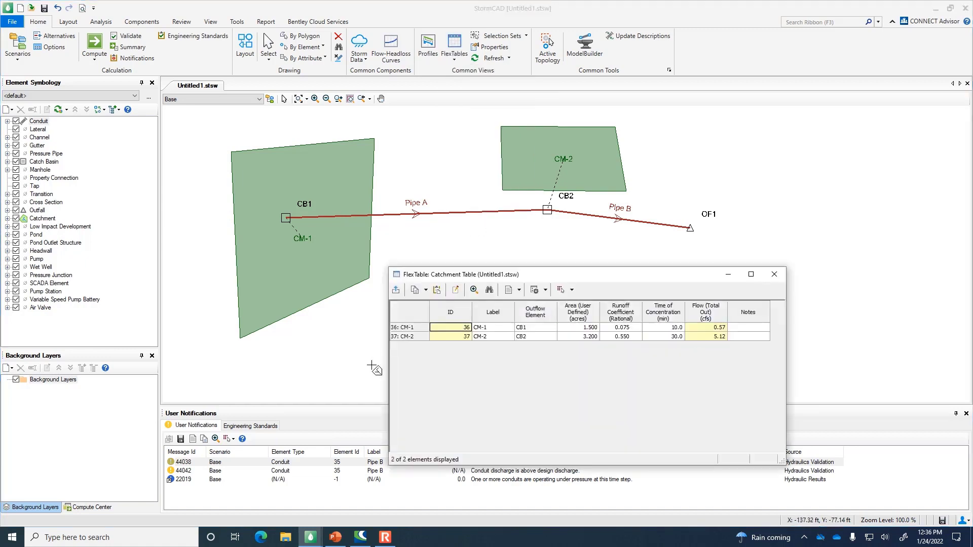
{"action": "left_click", "coordinate": [626, 328]}
{"action": "left_click", "coordinate": [621, 328]}
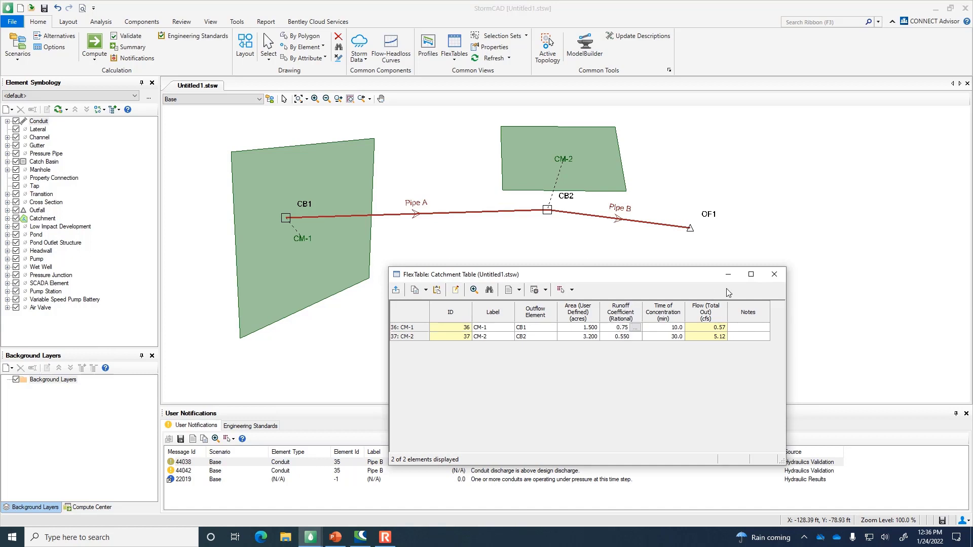
{"action": "left_click", "coordinate": [83, 37]}
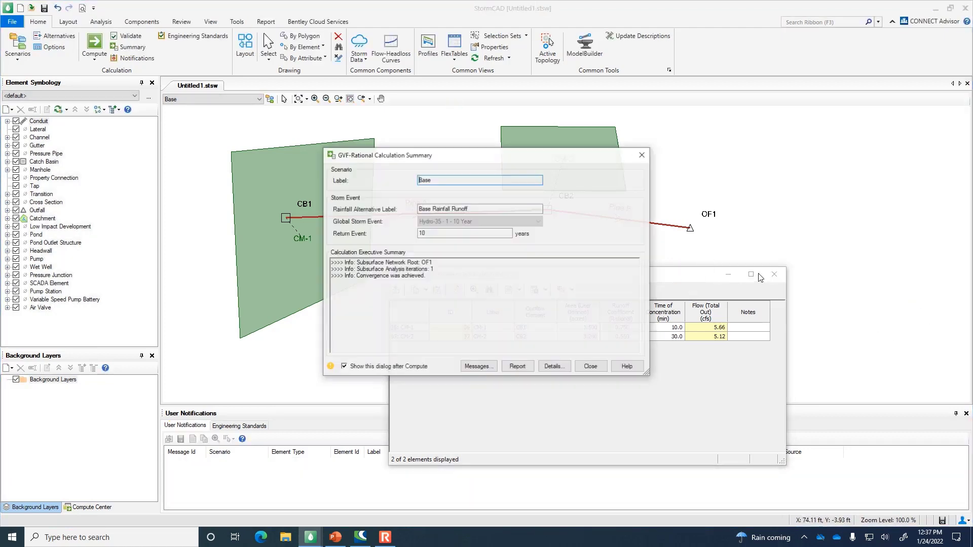
{"action": "left_click", "coordinate": [590, 369]}
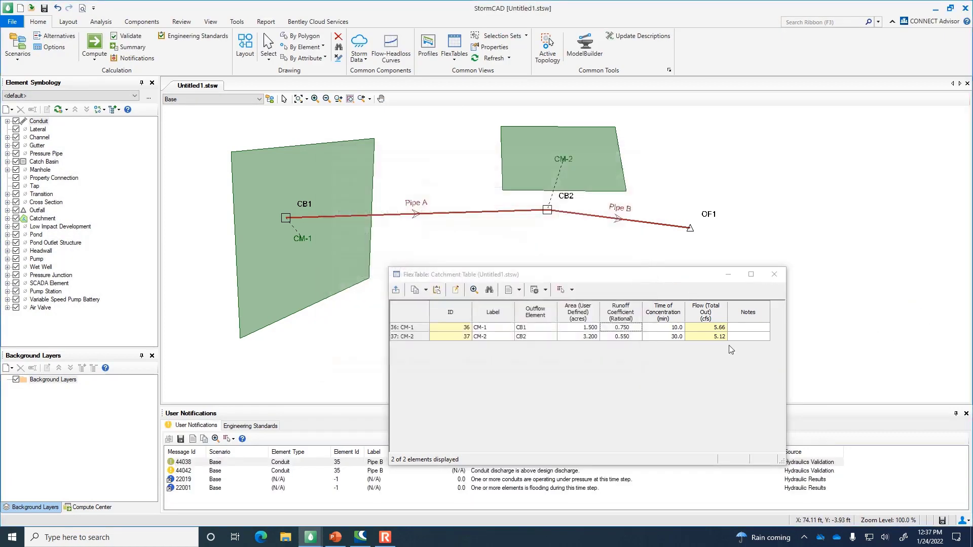
{"action": "left_click", "coordinate": [774, 274]}
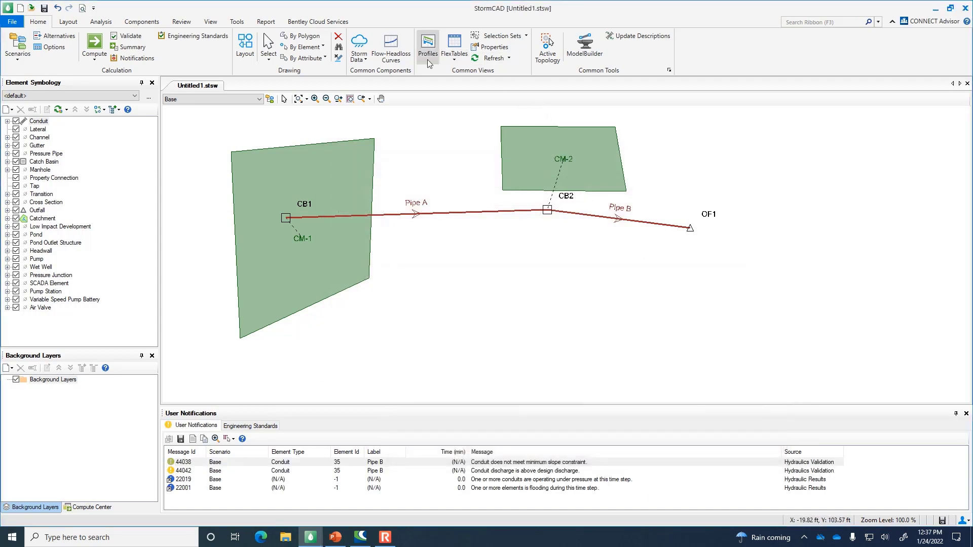
- In the Conduit FlexTable, try 12 in for Pipe A's diameter, then restore 15 in
{"action": "left_click", "coordinate": [454, 55]}
{"action": "left_click", "coordinate": [468, 90]}
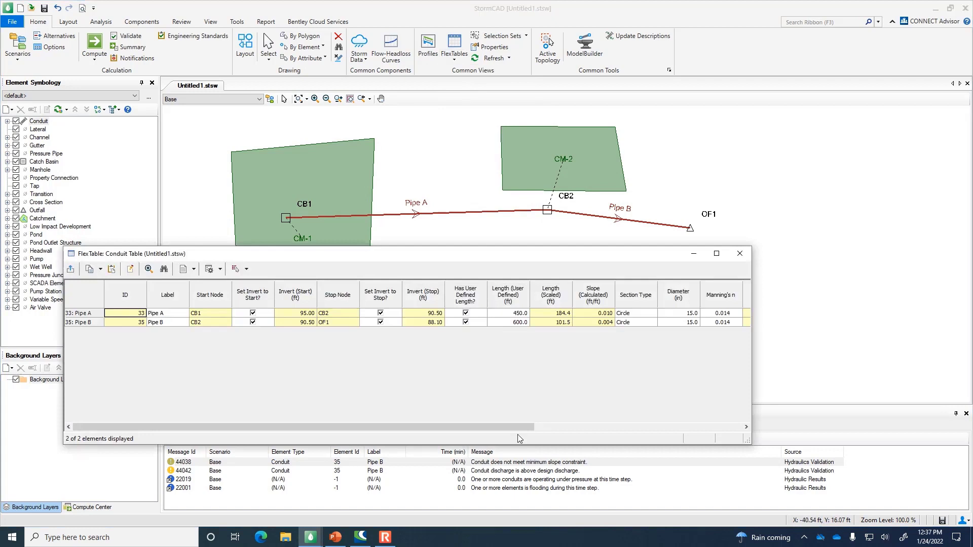
{"action": "left_click_drag", "start_coordinate": [524, 427], "coordinate": [742, 434]}
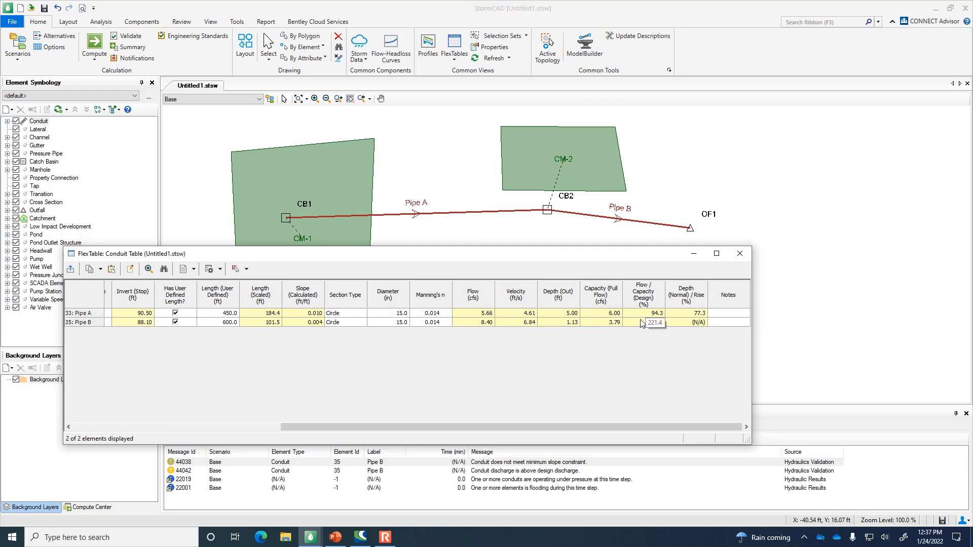
{"action": "left_click", "coordinate": [398, 314]}
{"action": "left_click", "coordinate": [398, 313]}
{"action": "double_click", "coordinate": [394, 312]}
{"action": "type", "text": "12"}
{"action": "key", "text": "Return"}
{"action": "left_click", "coordinate": [384, 316]}
{"action": "left_click", "coordinate": [395, 313]}
{"action": "type", "text": "15"}
{"action": "key", "text": "Return"}
- Set Pipe B's diameter to 18 inches and recompute the network
{"action": "left_click", "coordinate": [394, 323]}
{"action": "type", "text": "18"}
{"action": "key", "text": "Return"}
{"action": "left_click", "coordinate": [94, 45]}
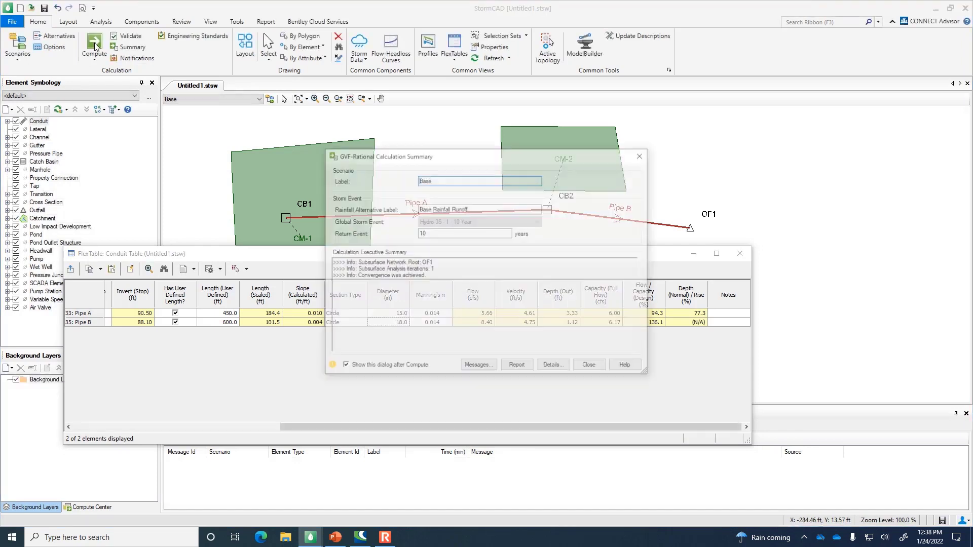
- Dismiss the GVF-Rational summary, revealing Pipe A at 94.3% and Pipe B at 136.1%
{"action": "left_click", "coordinate": [642, 156]}
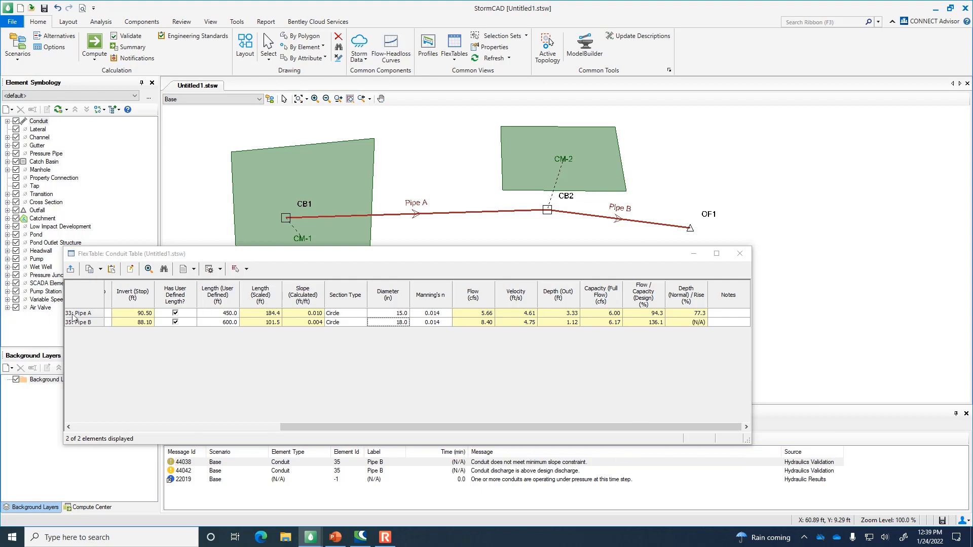
- Change Pipe B's diameter to 24 inches, recompute, and close the summary
{"action": "left_click", "coordinate": [408, 324]}
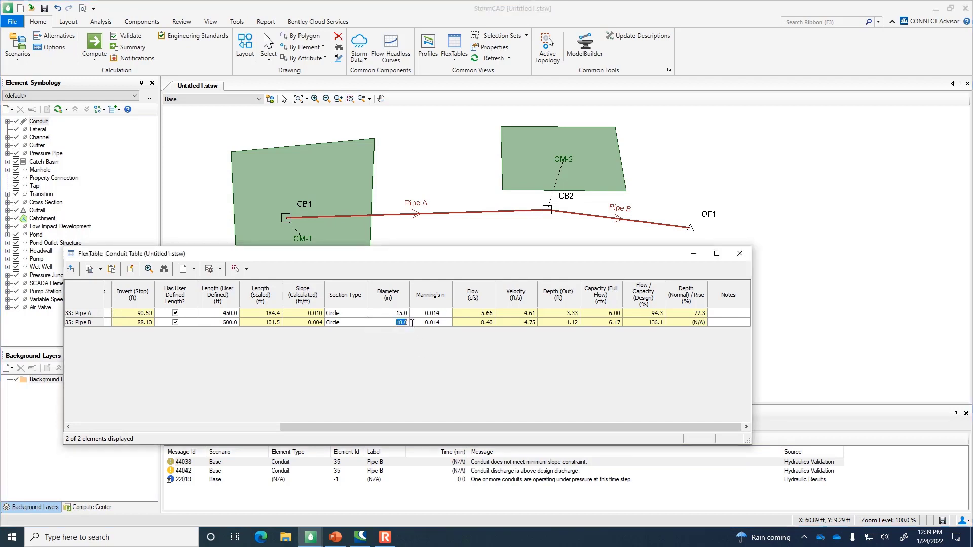
{"action": "type", "text": "24"}
{"action": "left_click", "coordinate": [94, 43]}
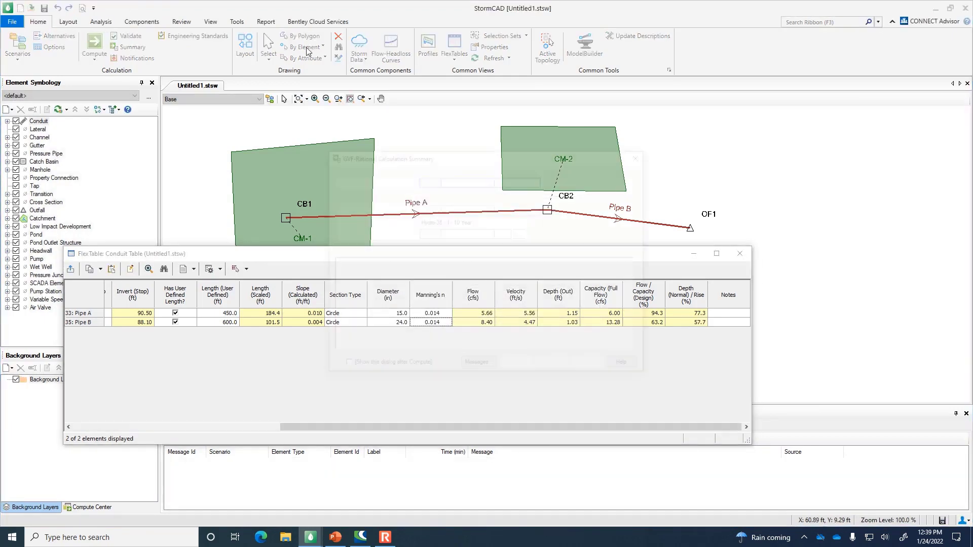
{"action": "left_click", "coordinate": [593, 367]}
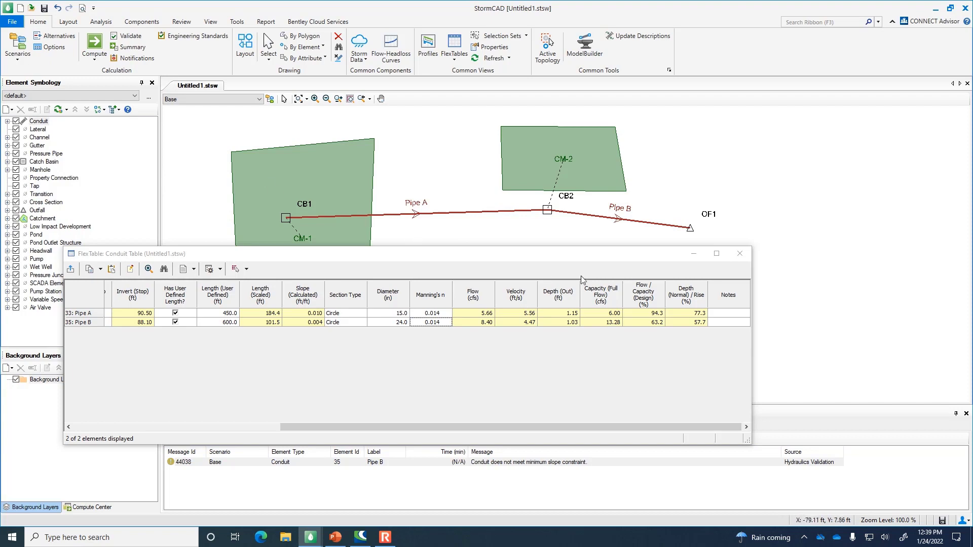
- Close the conduit table and add a new annotation to the Conduit symbology layer
{"action": "left_click", "coordinate": [739, 254]}
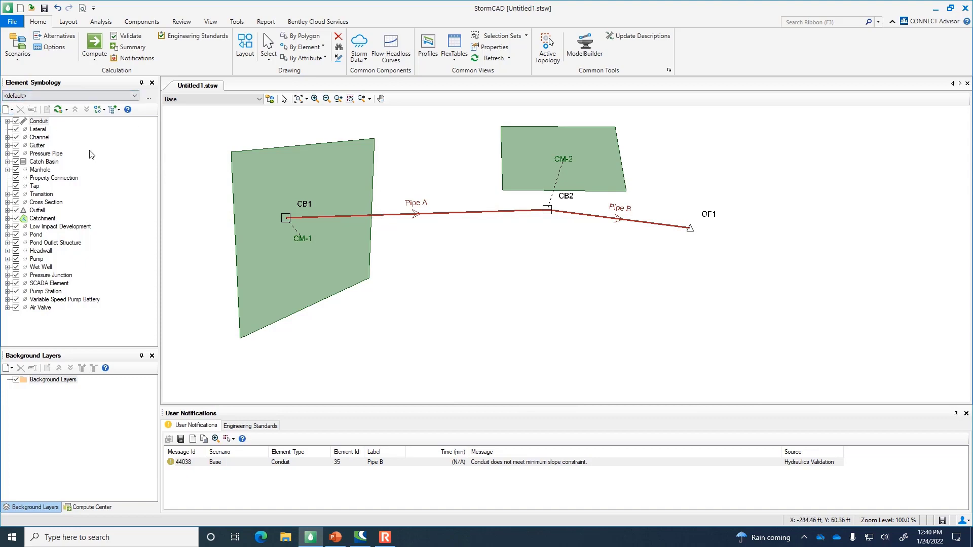
{"action": "left_click", "coordinate": [7, 121]}
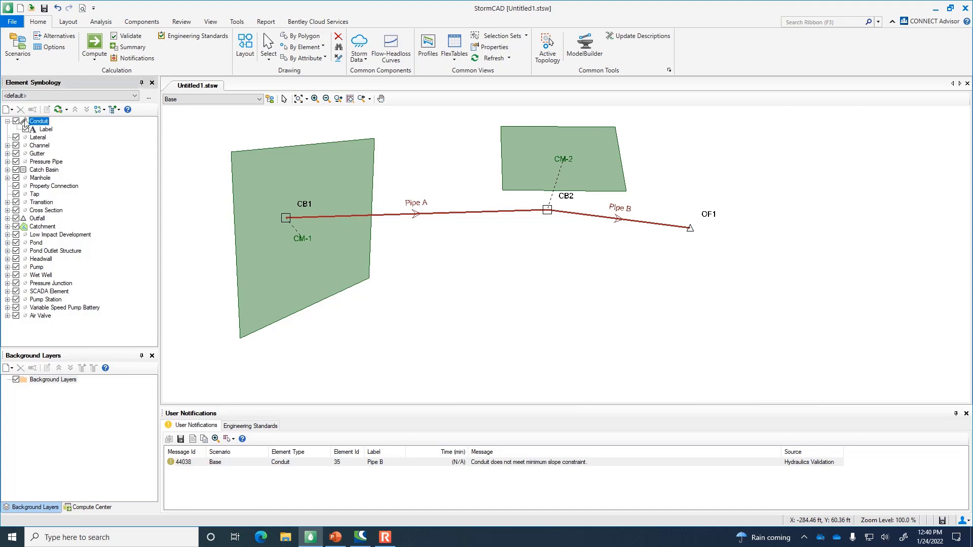
{"action": "right_click", "coordinate": [39, 122]}
{"action": "mouse_move", "coordinate": [60, 129]}
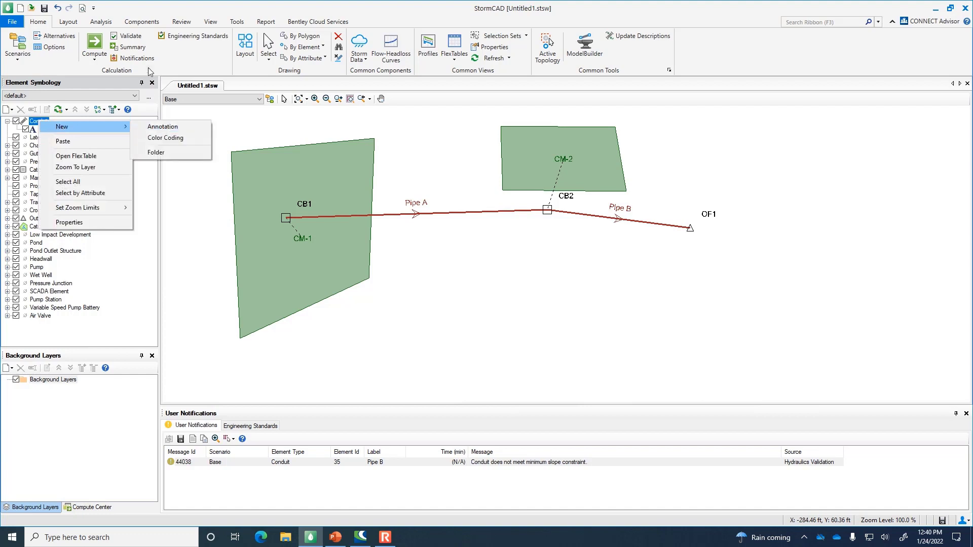
{"action": "left_click", "coordinate": [190, 7]}
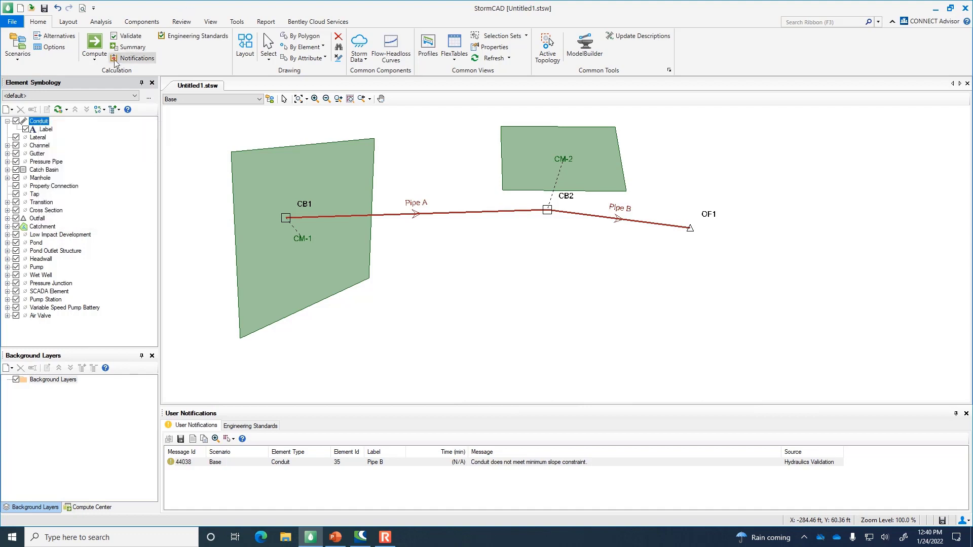
{"action": "right_click", "coordinate": [36, 123]}
{"action": "mouse_move", "coordinate": [63, 127]}
{"action": "left_click", "coordinate": [156, 127]}
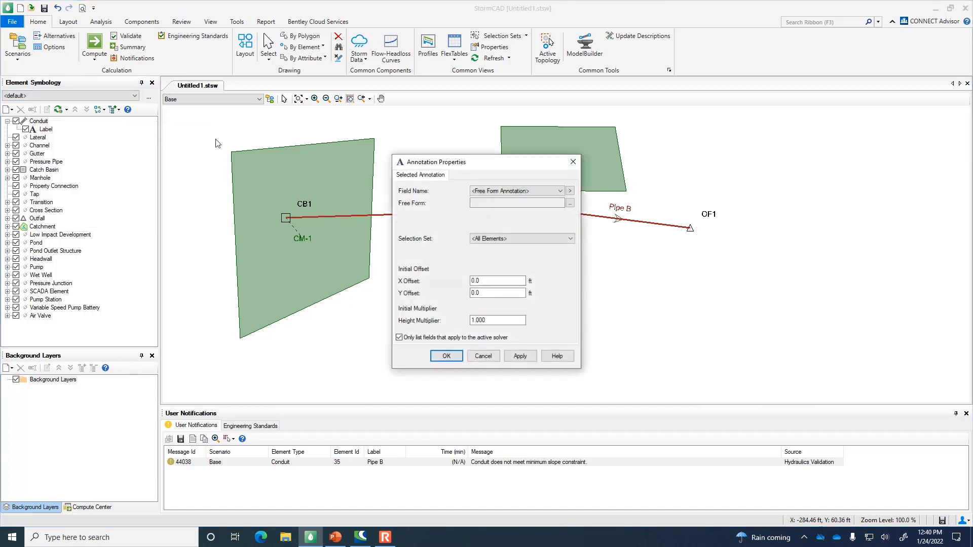
- Annotate conduits with Length (User Defined) using prefix 'L = ' and preview the labels
{"action": "left_click", "coordinate": [560, 192]}
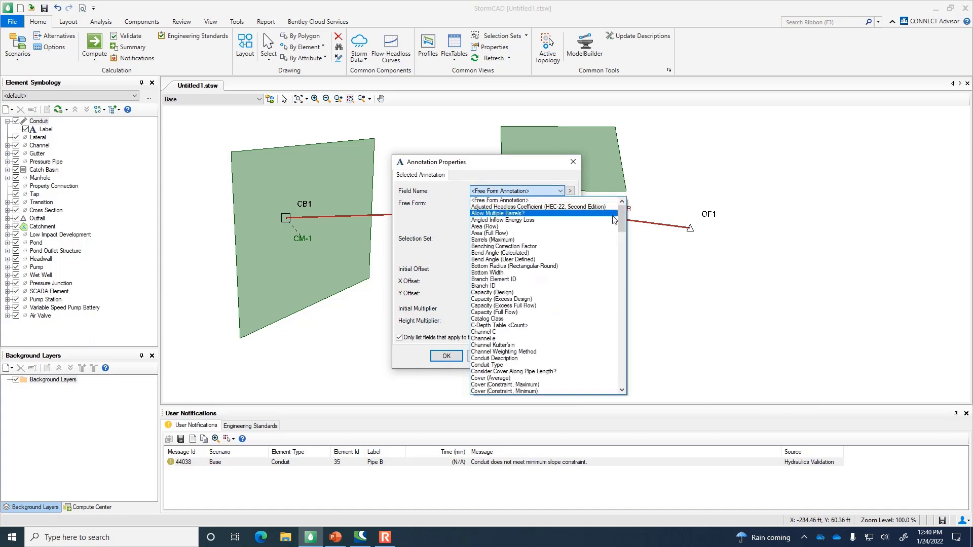
{"action": "left_click_drag", "start_coordinate": [623, 219], "coordinate": [618, 309]}
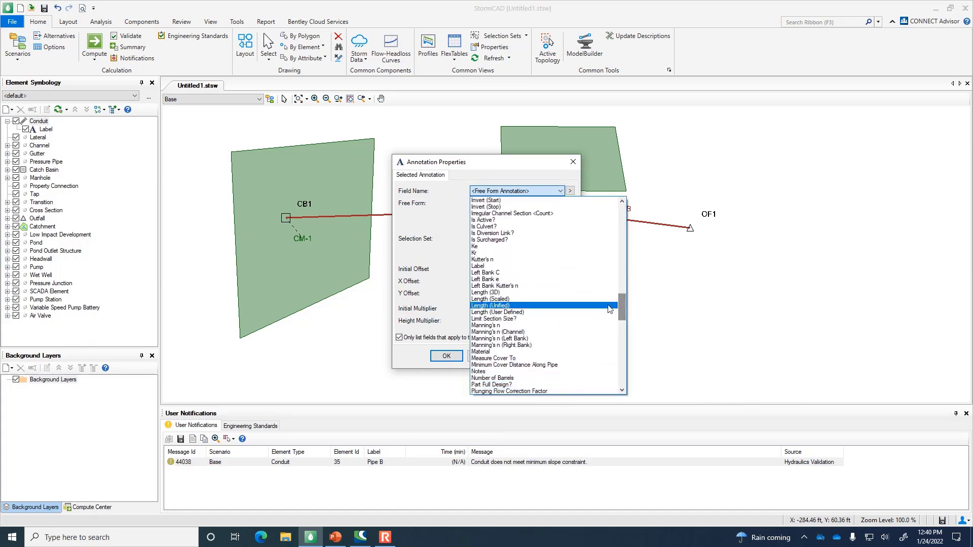
{"action": "left_click", "coordinate": [551, 312]}
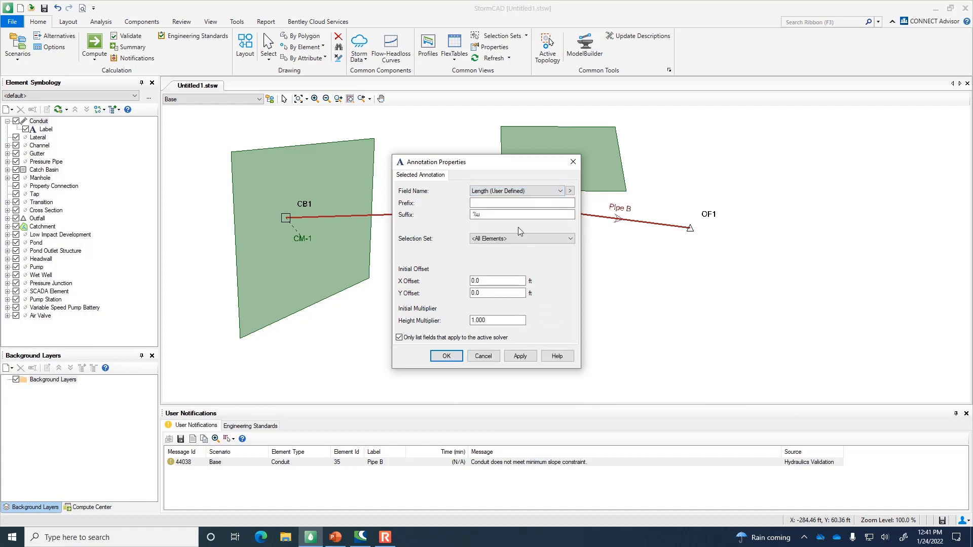
{"action": "left_click", "coordinate": [511, 202]}
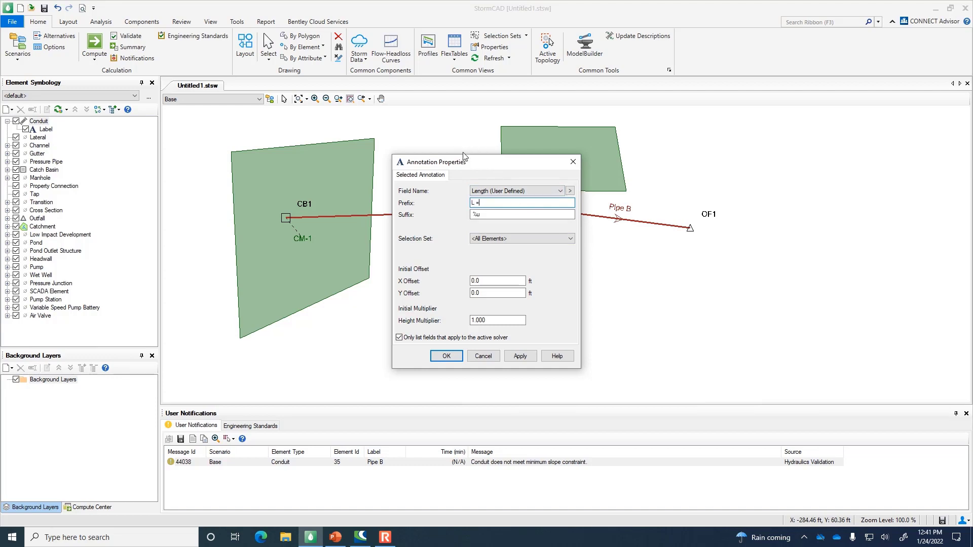
{"action": "mouse_move", "coordinate": [512, 166]}
{"action": "left_mouse_down"}
{"action": "mouse_move", "coordinate": [784, 296]}
{"action": "mouse_move", "coordinate": [832, 144]}
{"action": "left_mouse_up"}
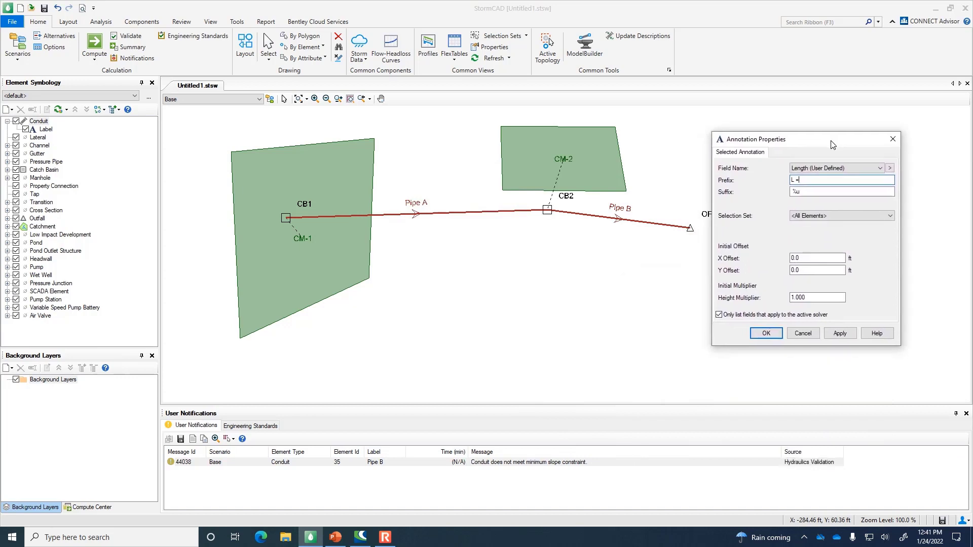
{"action": "left_click", "coordinate": [845, 335]}
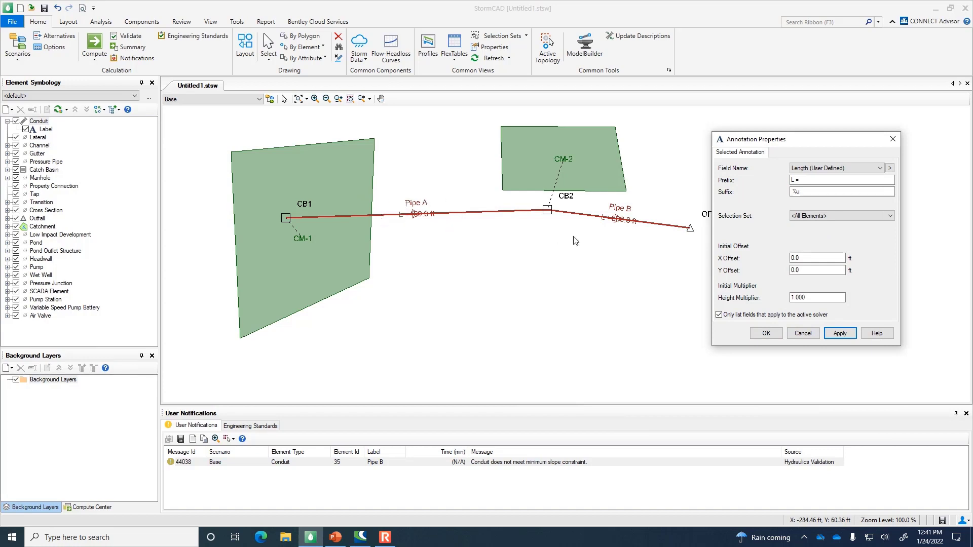
- Set the length labels' Y offset to -6, correct the prefix, and confirm
{"action": "double_click", "coordinate": [809, 268]}
{"action": "type", "text": "-6"}
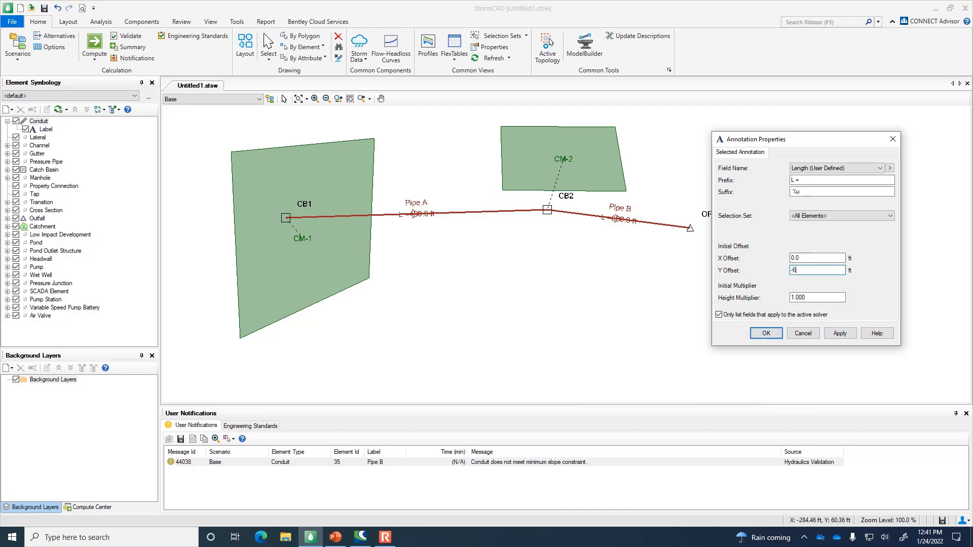
{"action": "left_click", "coordinate": [839, 334]}
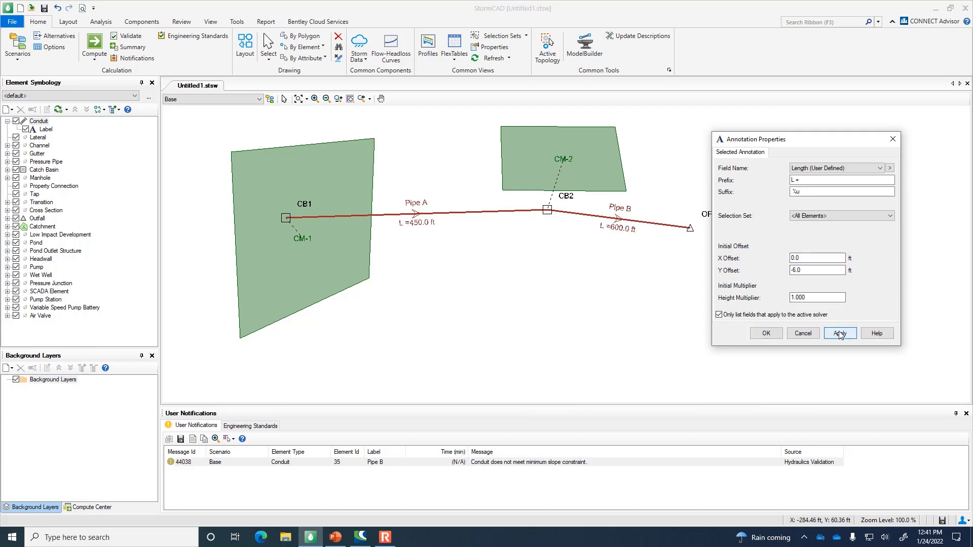
{"action": "left_click", "coordinate": [822, 179]}
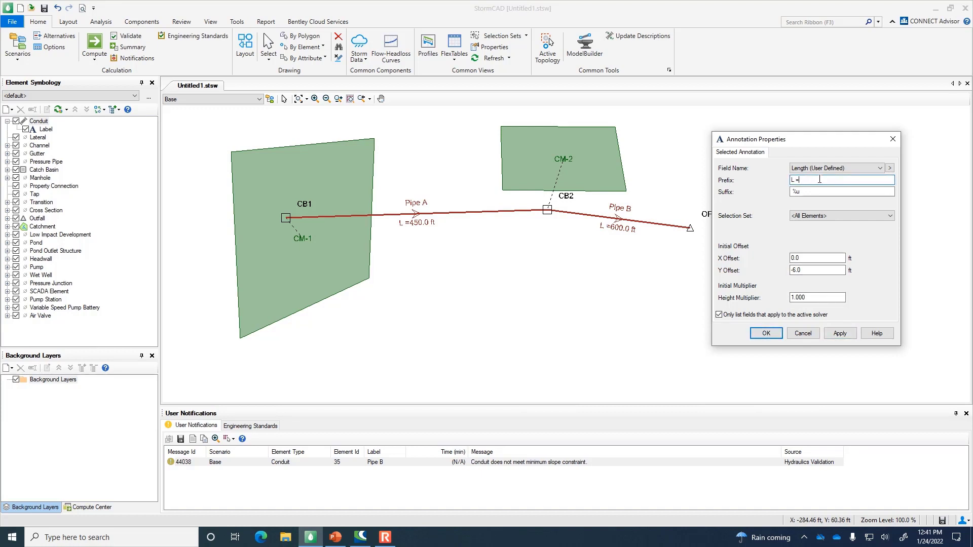
{"action": "left_click", "coordinate": [839, 333]}
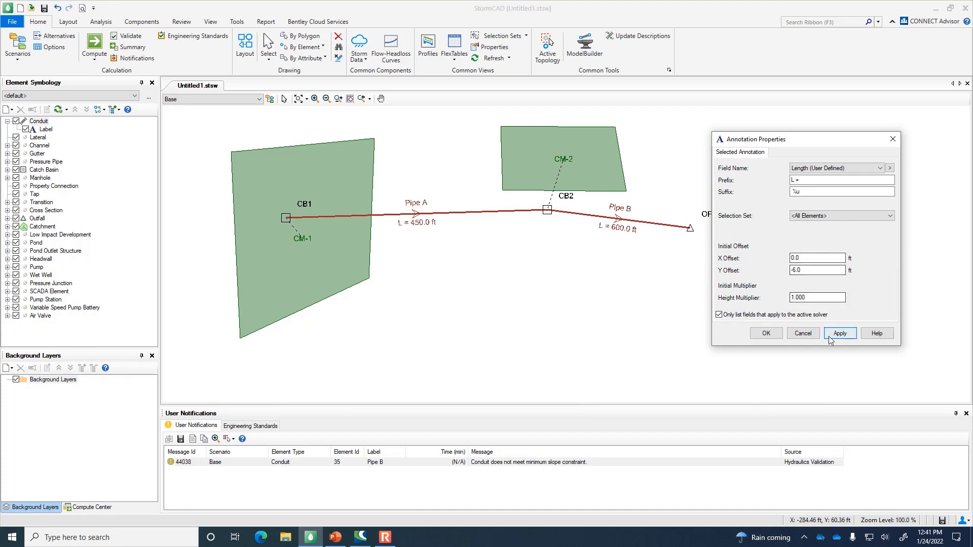
{"action": "left_click", "coordinate": [763, 333]}
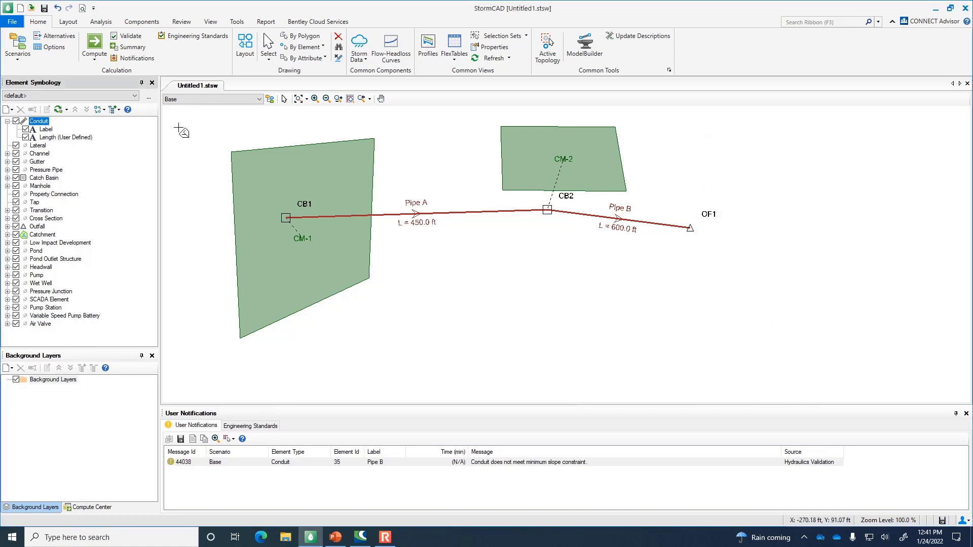
- Add a Diameter annotation with prefix 'D = ' and Y offset -12 to the conduits
{"action": "right_click", "coordinate": [39, 123]}
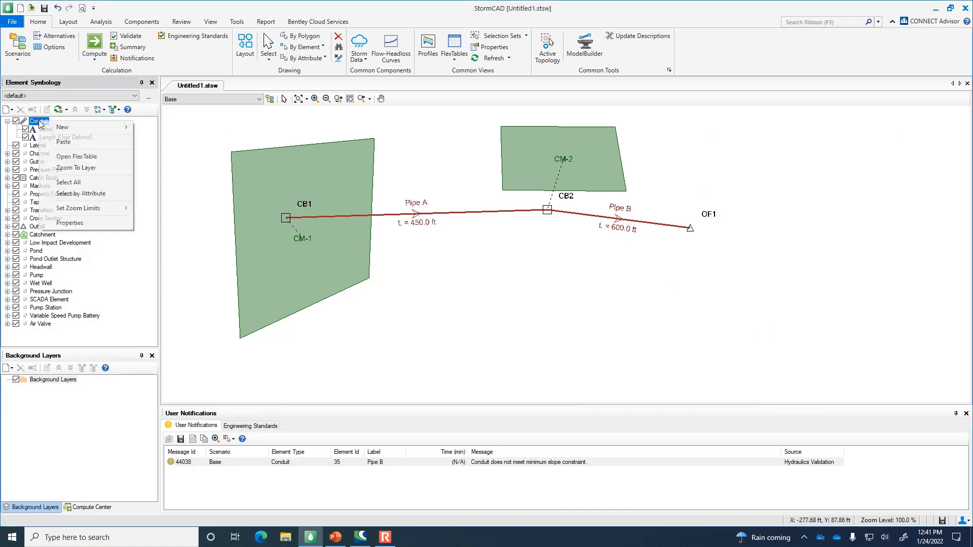
{"action": "left_click", "coordinate": [147, 128]}
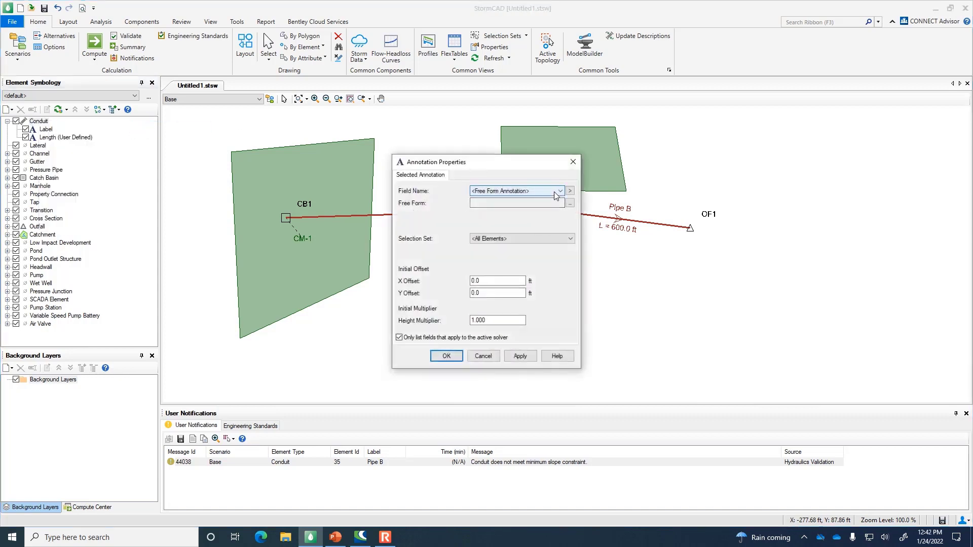
{"action": "left_click", "coordinate": [555, 193]}
{"action": "left_click_drag", "start_coordinate": [621, 217], "coordinate": [615, 242]}
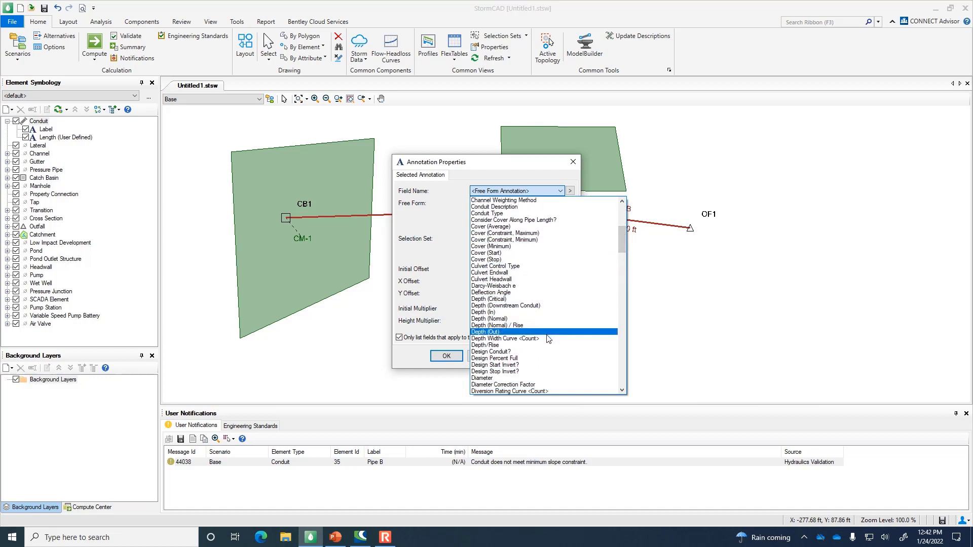
{"action": "left_click", "coordinate": [516, 379]}
{"action": "left_click", "coordinate": [516, 203]}
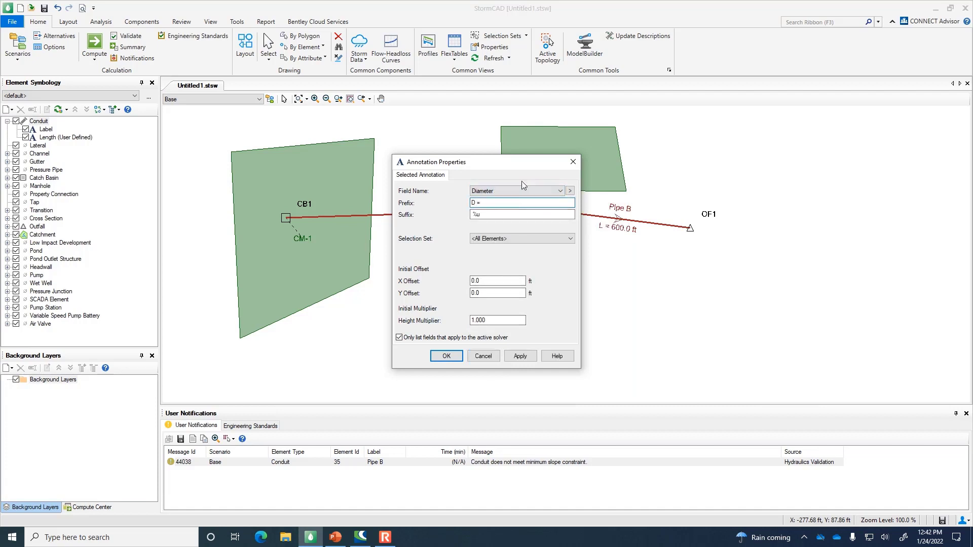
{"action": "mouse_move", "coordinate": [535, 166]}
{"action": "left_mouse_down"}
{"action": "mouse_move", "coordinate": [773, 169]}
{"action": "mouse_move", "coordinate": [861, 142]}
{"action": "left_mouse_up"}
{"action": "double_click", "coordinate": [823, 269]}
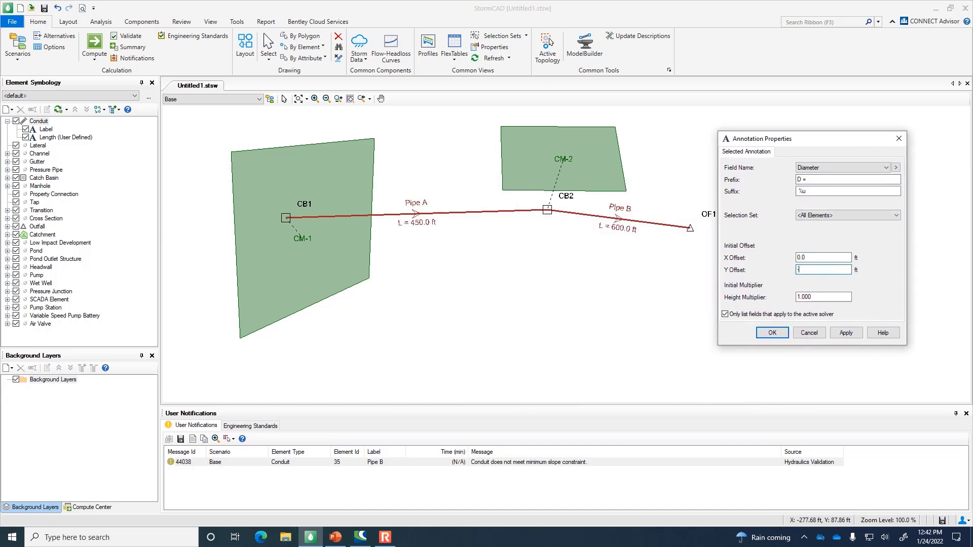
{"action": "left_click", "coordinate": [845, 333]}
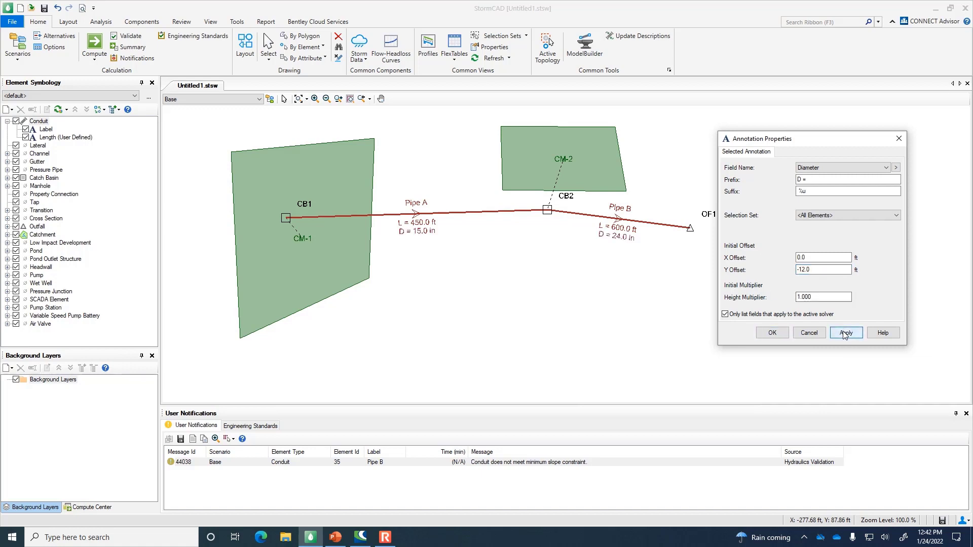
{"action": "left_click", "coordinate": [772, 332]}
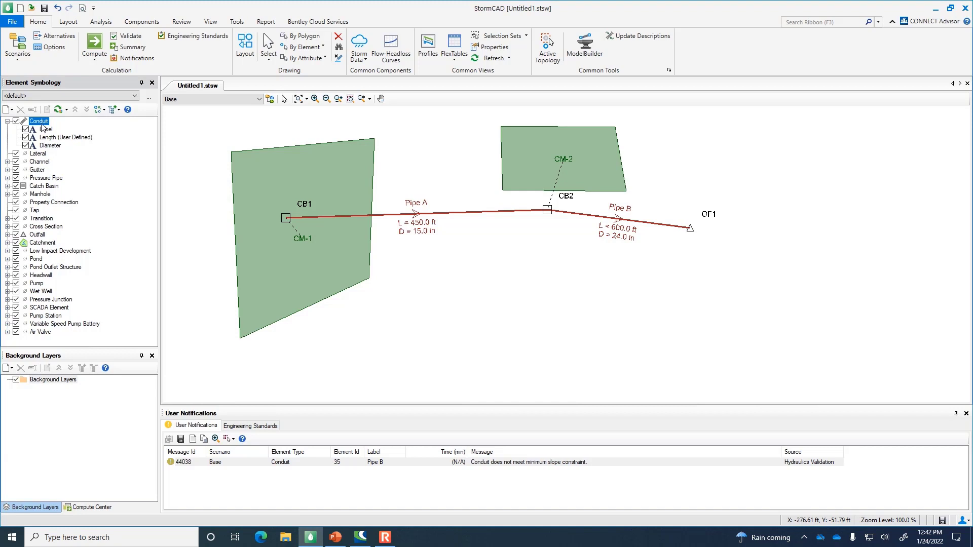
- Add a Flow annotation with prefix 'Q = ' and Y offset -18 to the conduits
{"action": "right_click", "coordinate": [43, 124]}
{"action": "mouse_move", "coordinate": [87, 126]}
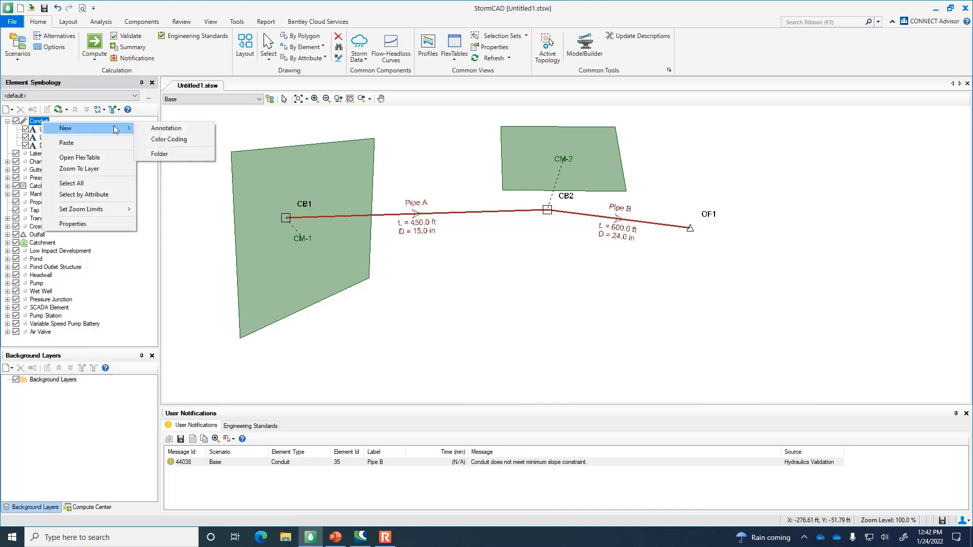
{"action": "left_click", "coordinate": [160, 128]}
{"action": "mouse_move", "coordinate": [504, 163]}
{"action": "left_mouse_down"}
{"action": "mouse_move", "coordinate": [871, 171]}
{"action": "mouse_move", "coordinate": [845, 163]}
{"action": "left_mouse_up"}
{"action": "left_click", "coordinate": [873, 191]}
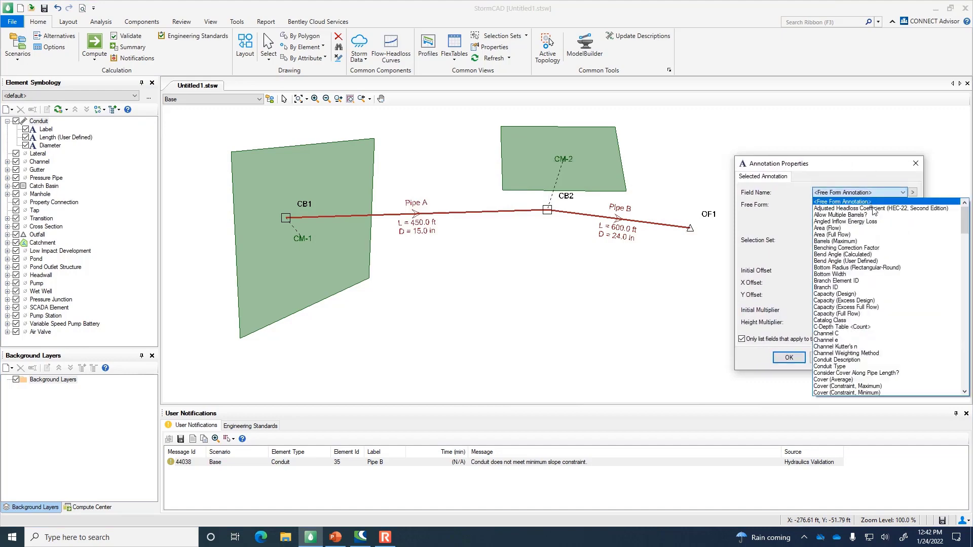
{"action": "left_click_drag", "start_coordinate": [965, 217], "coordinate": [964, 279]}
{"action": "left_click", "coordinate": [856, 251]}
{"action": "left_click", "coordinate": [846, 204]}
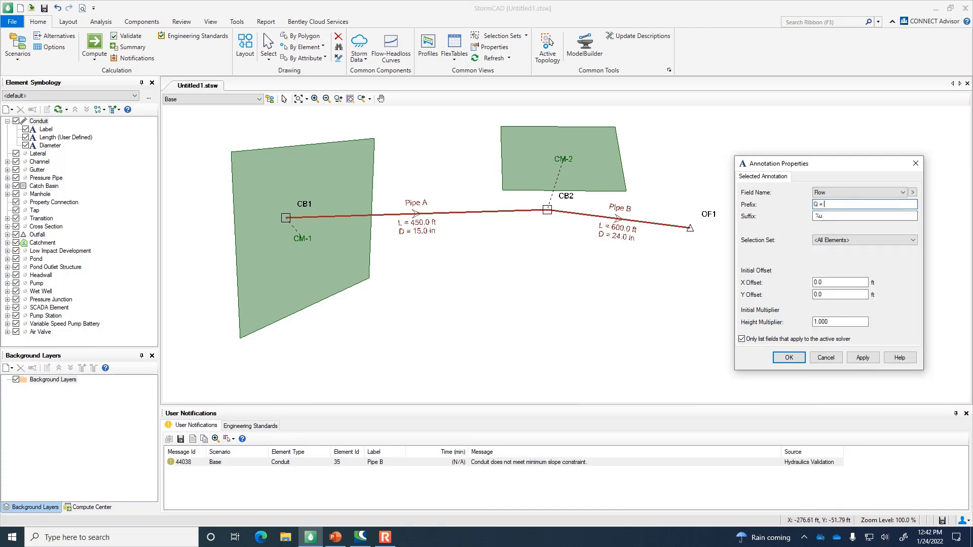
{"action": "left_click", "coordinate": [832, 294]}
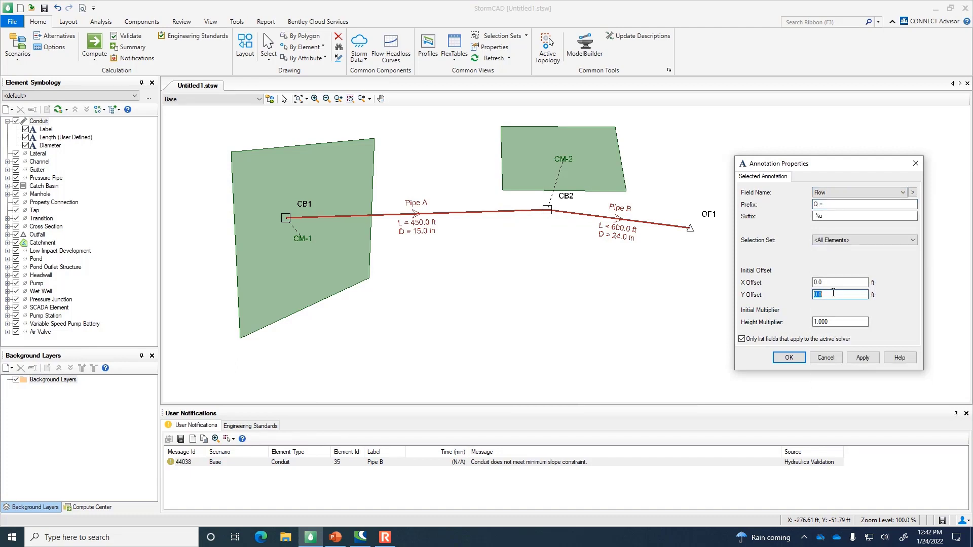
{"action": "type", "text": "-18"}
{"action": "left_click", "coordinate": [857, 358]}
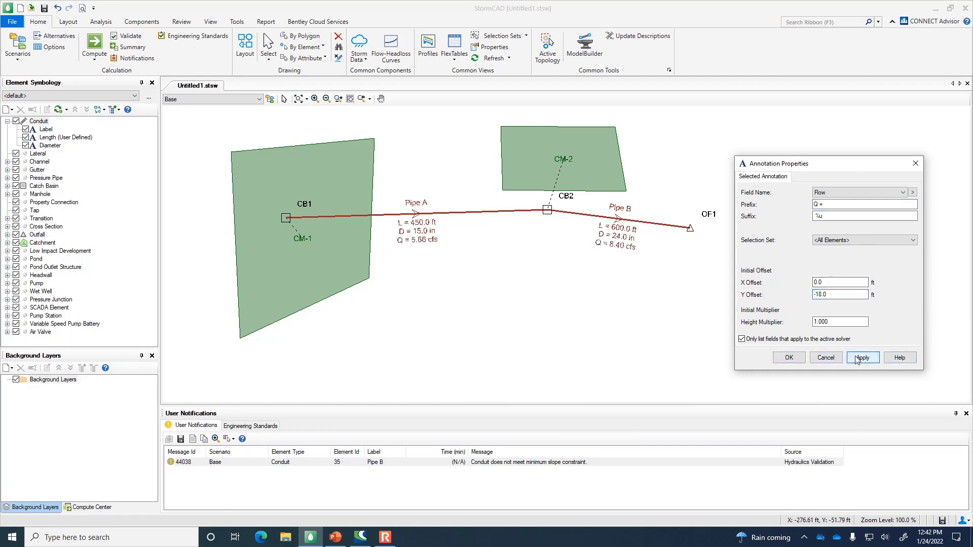
{"action": "left_click", "coordinate": [789, 358]}
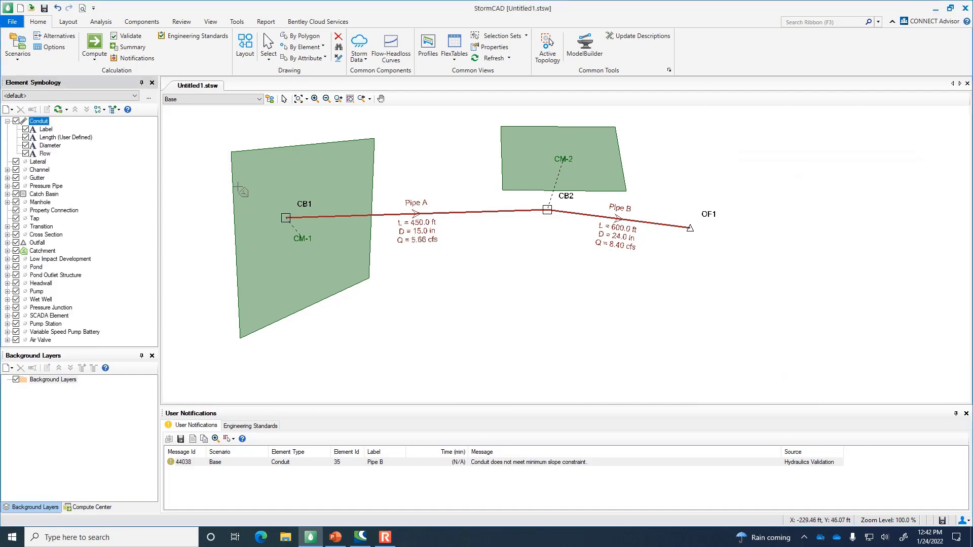
- Add a Flow / Capacity (Design) annotation with prefix '% capacity = ' and Y offset -24
{"action": "right_click", "coordinate": [44, 121]}
{"action": "mouse_move", "coordinate": [101, 126]}
{"action": "left_click", "coordinate": [168, 126]}
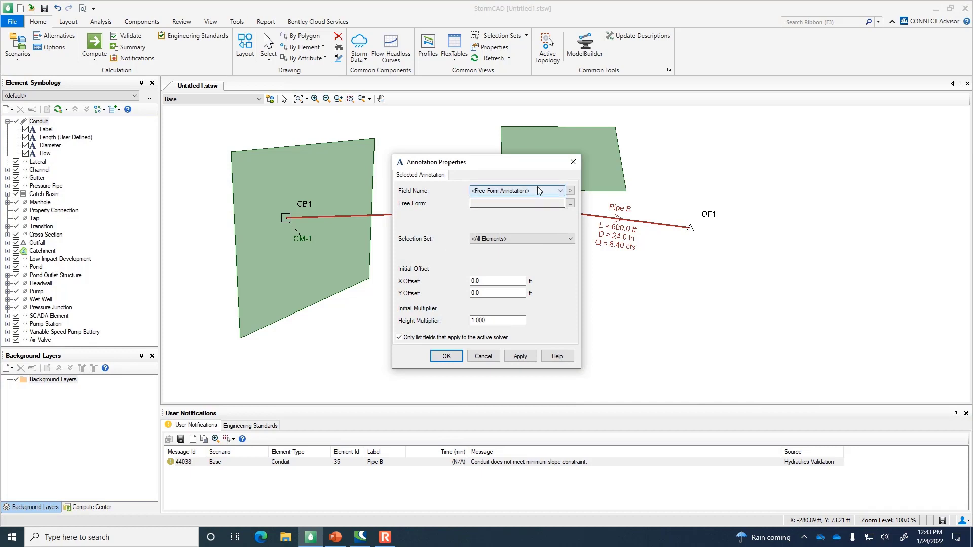
{"action": "left_click", "coordinate": [560, 190]}
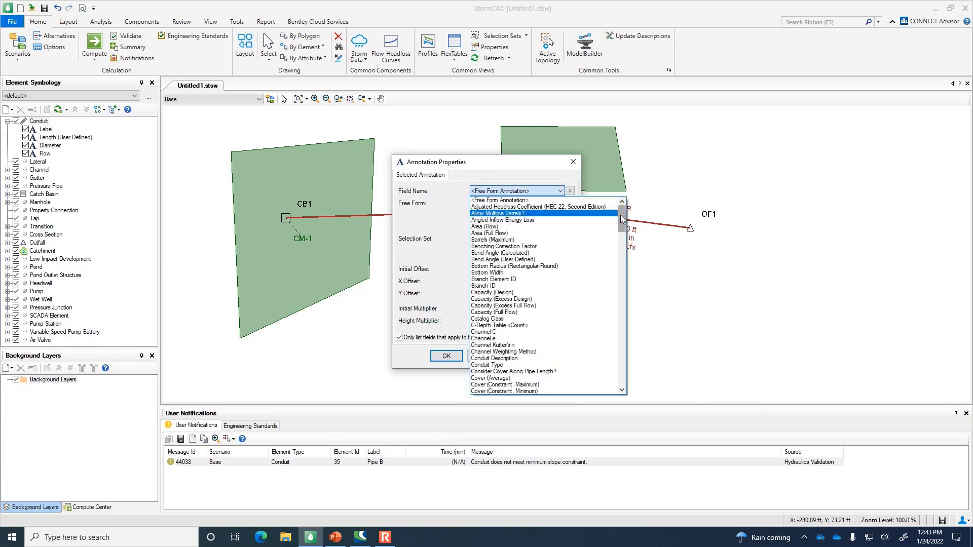
{"action": "left_click_drag", "start_coordinate": [620, 216], "coordinate": [619, 269]}
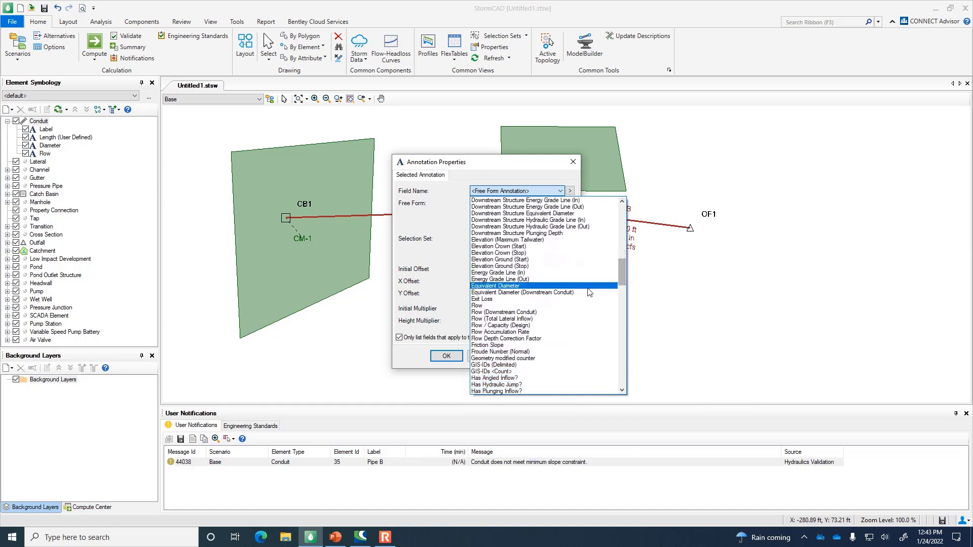
{"action": "left_click", "coordinate": [564, 325]}
{"action": "left_click", "coordinate": [510, 203]}
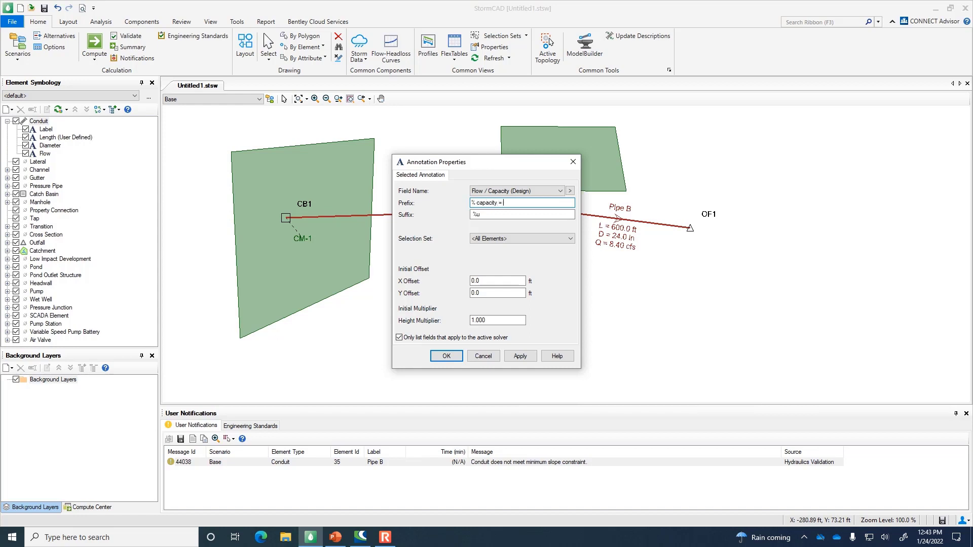
{"action": "key", "text": "Tab"}
{"action": "key", "text": "Tab"}
{"action": "key", "text": "Tab"}
{"action": "key", "text": "Tab"}
{"action": "mouse_move", "coordinate": [475, 161]}
{"action": "left_mouse_down"}
{"action": "mouse_move", "coordinate": [834, 155]}
{"action": "mouse_move", "coordinate": [781, 155]}
{"action": "left_mouse_up"}
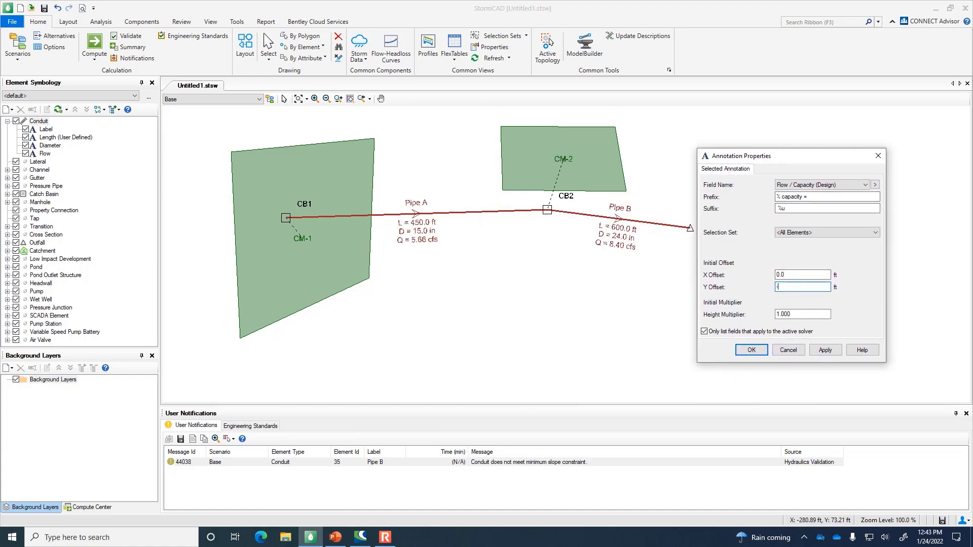
{"action": "left_click", "coordinate": [822, 350]}
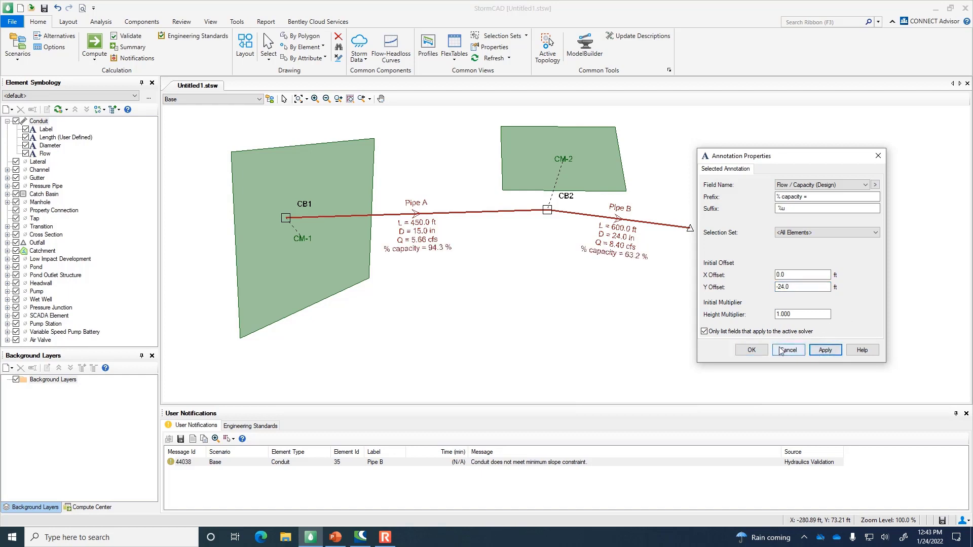
{"action": "left_click", "coordinate": [760, 349]}
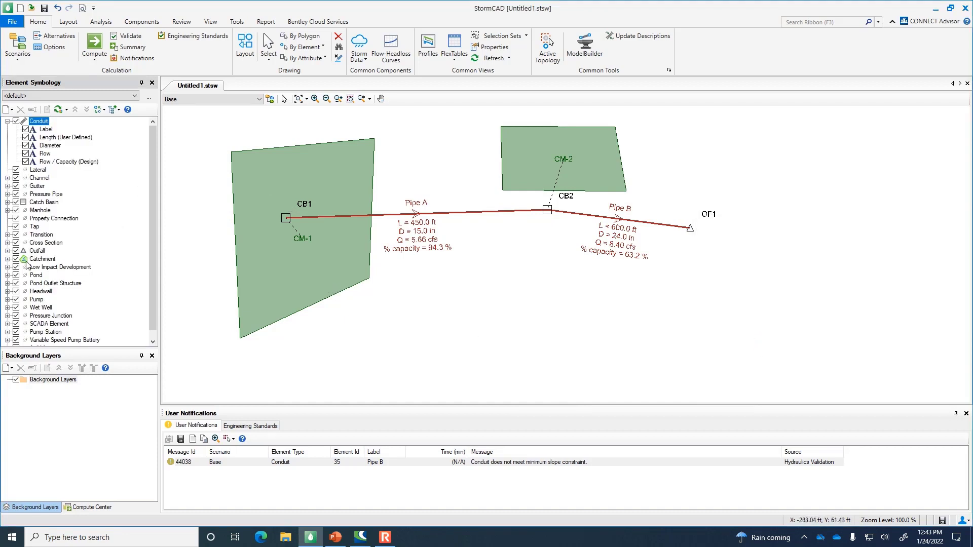
- Add an Area (User Defined) catchment annotation, prefix 'A = ', Y offset -15, labelling CM-1 1.500 and CM-2 3.200 acres
{"action": "right_click", "coordinate": [44, 260]}
{"action": "mouse_move", "coordinate": [73, 265]}
{"action": "left_click", "coordinate": [160, 262]}
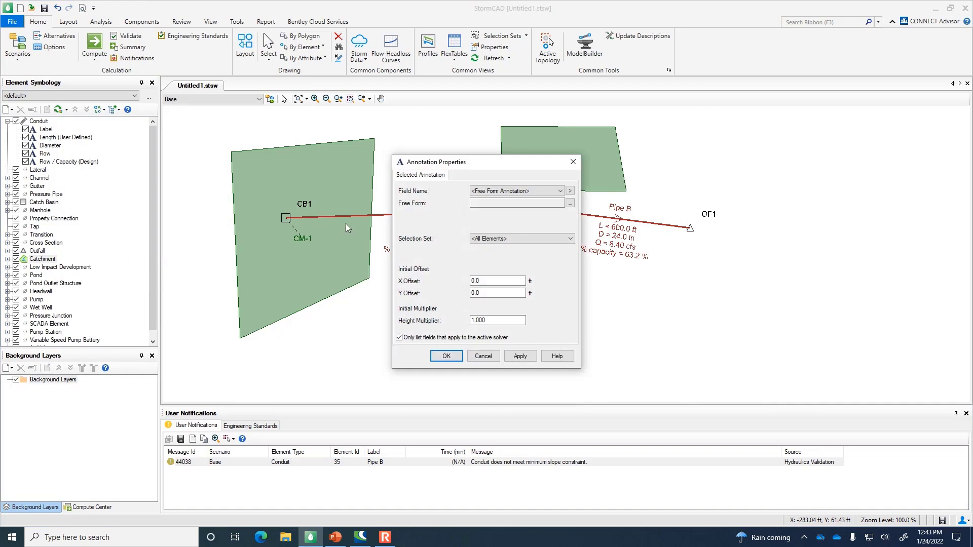
{"action": "left_click", "coordinate": [560, 191]}
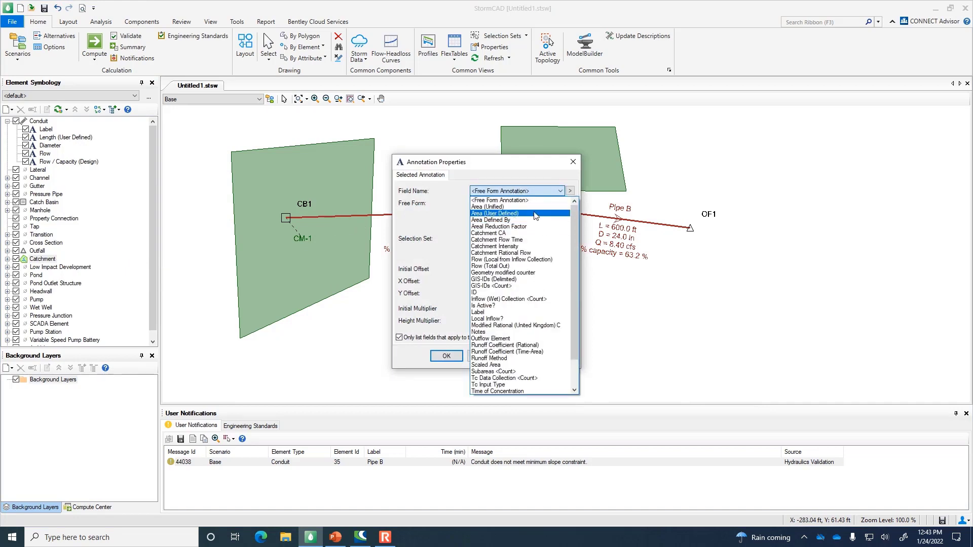
{"action": "left_click", "coordinate": [535, 213]}
{"action": "left_click", "coordinate": [522, 203]}
{"action": "type", "text": "A ="}
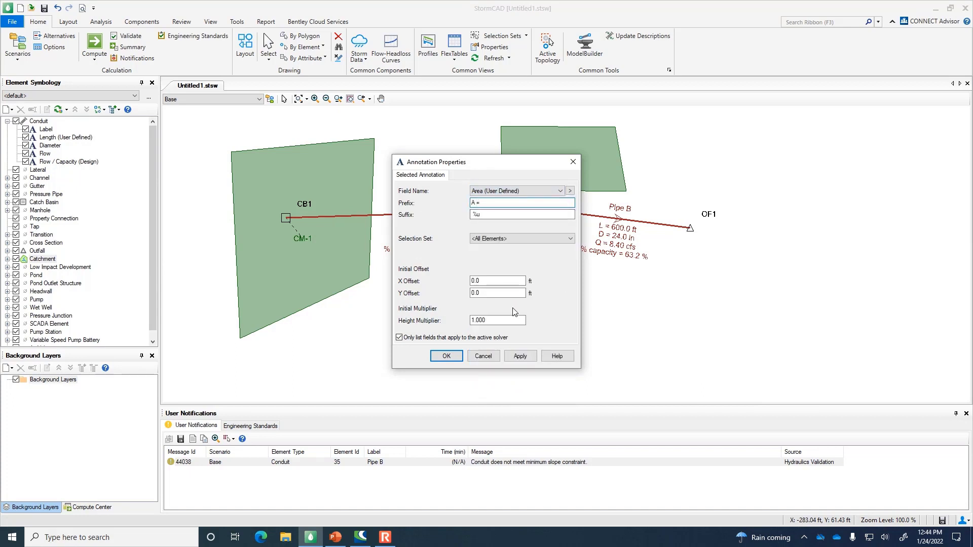
{"action": "double_click", "coordinate": [504, 291]}
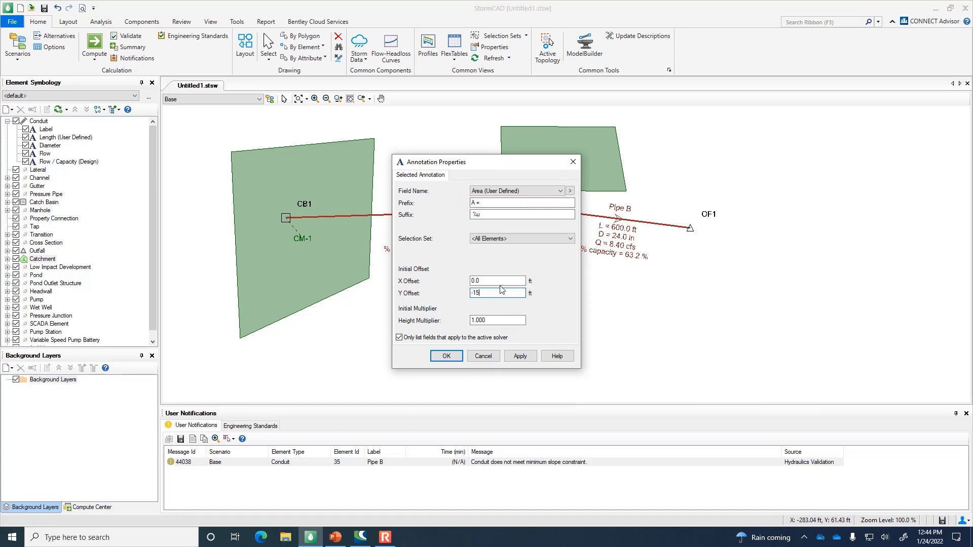
{"action": "left_click", "coordinate": [520, 356]}
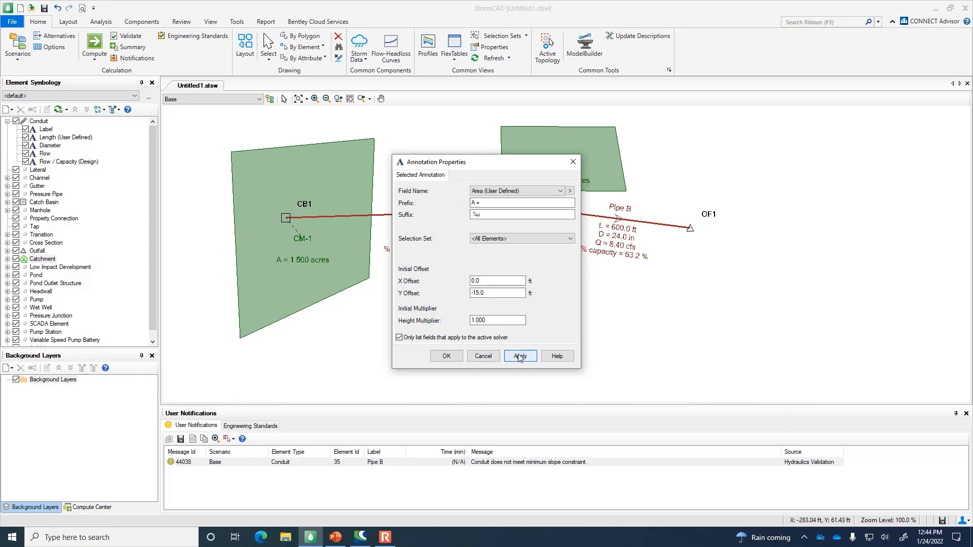
{"action": "mouse_move", "coordinate": [523, 166]}
{"action": "left_mouse_down"}
{"action": "mouse_move", "coordinate": [637, 226]}
{"action": "mouse_move", "coordinate": [572, 195]}
{"action": "left_mouse_up"}
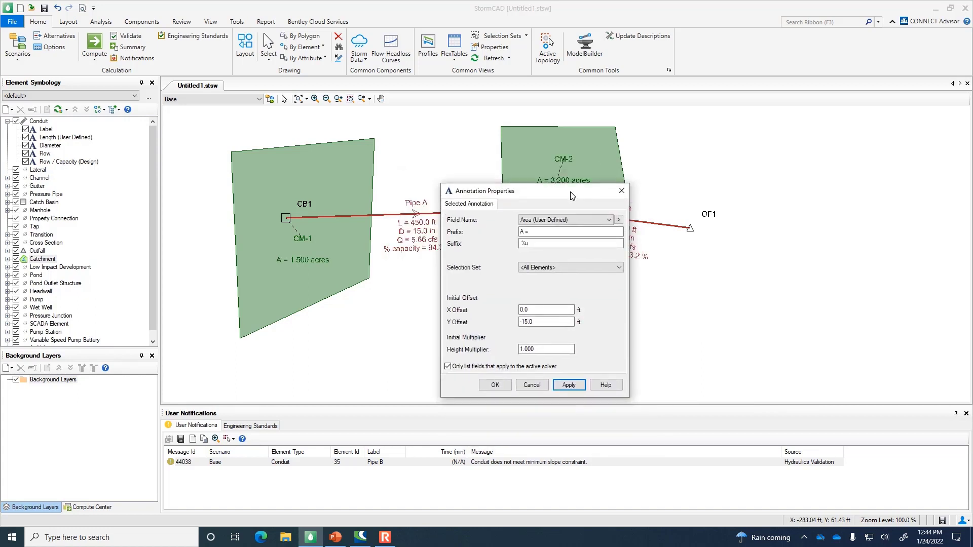
{"action": "left_click", "coordinate": [494, 386]}
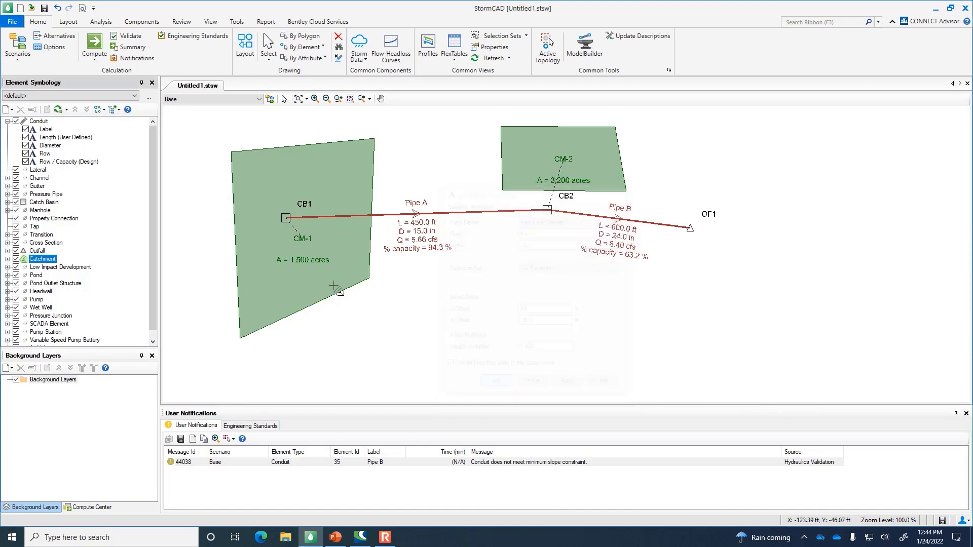
- Add a Runoff Coefficient (Rational) catchment annotation with prefix 'C = ' and Y offset -21
{"action": "right_click", "coordinate": [34, 262]}
{"action": "mouse_move", "coordinate": [80, 265]}
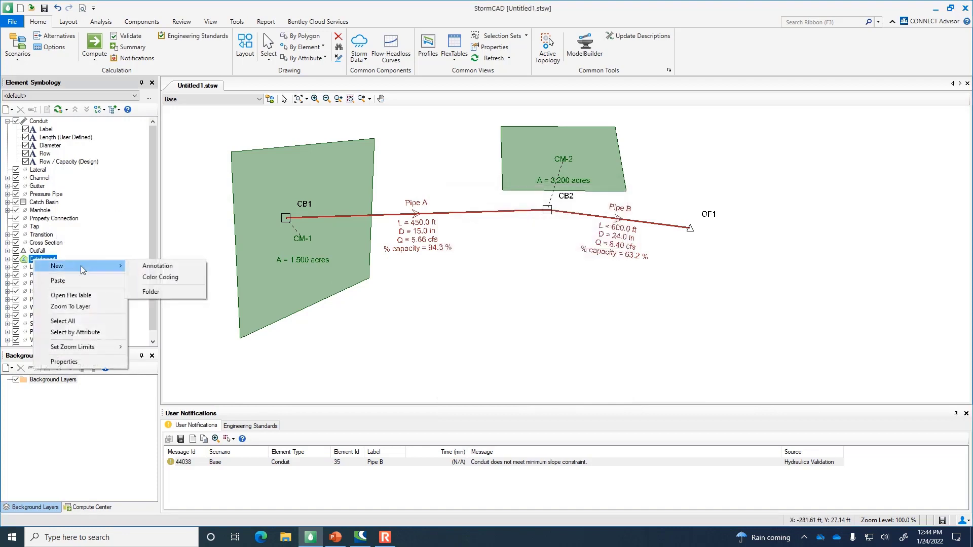
{"action": "left_click", "coordinate": [191, 266]}
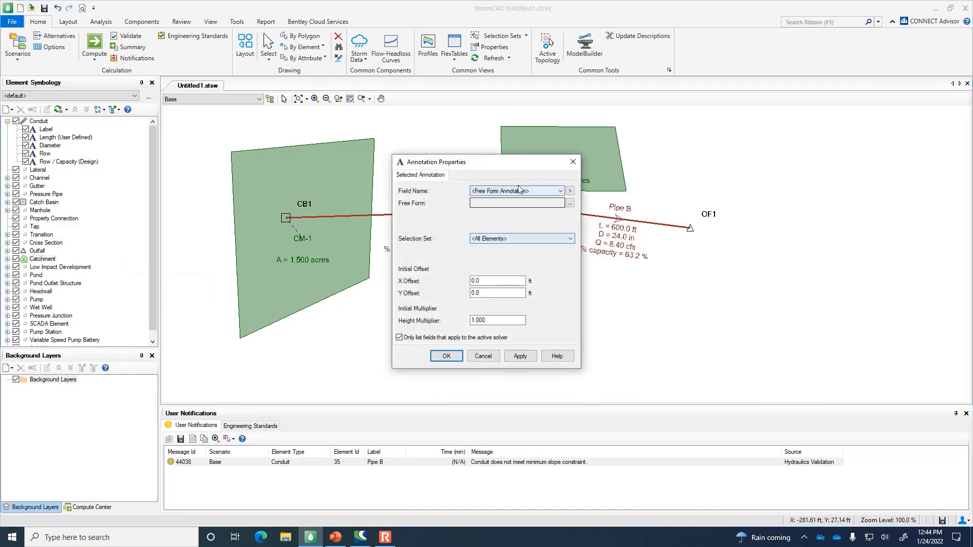
{"action": "left_click", "coordinate": [530, 192]}
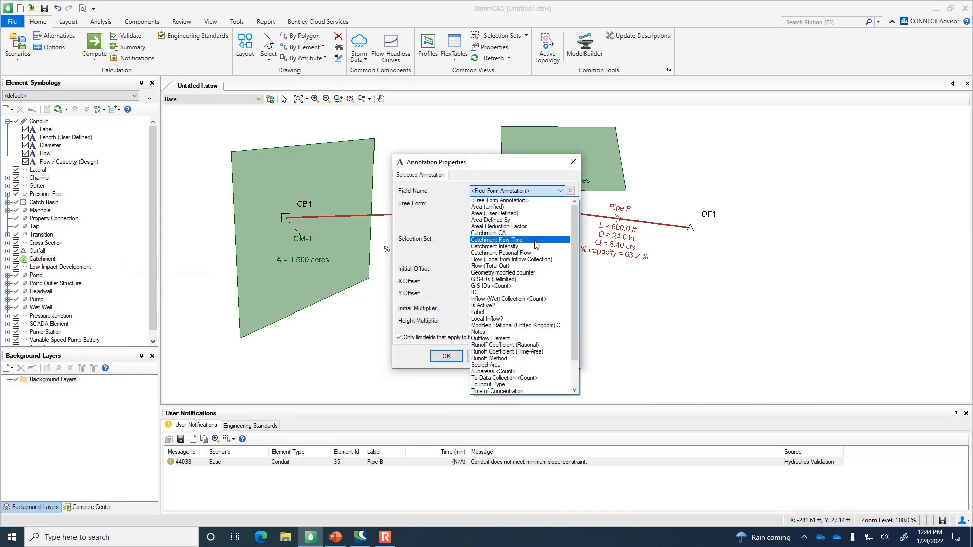
{"action": "left_click", "coordinate": [509, 346]}
{"action": "left_click", "coordinate": [500, 202]}
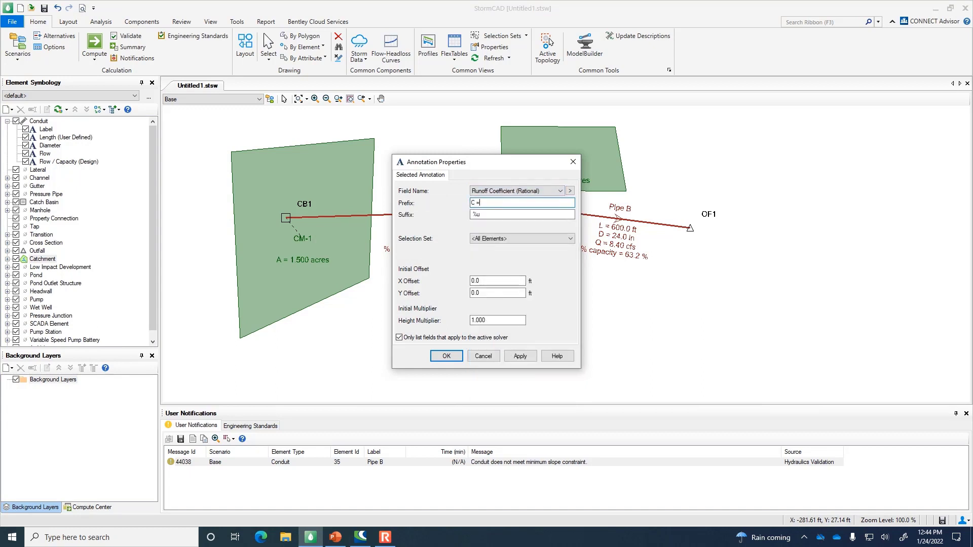
{"action": "left_click", "coordinate": [514, 292]}
{"action": "type", "text": "-2"}
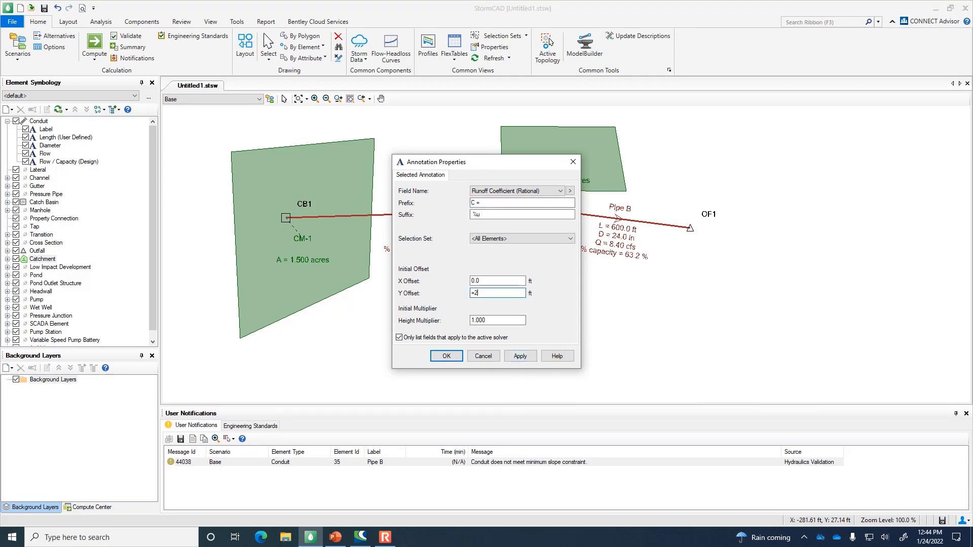
{"action": "left_click", "coordinate": [520, 356]}
{"action": "left_click", "coordinate": [494, 293]}
{"action": "type", "text": "-"}
{"action": "left_click", "coordinate": [522, 356]}
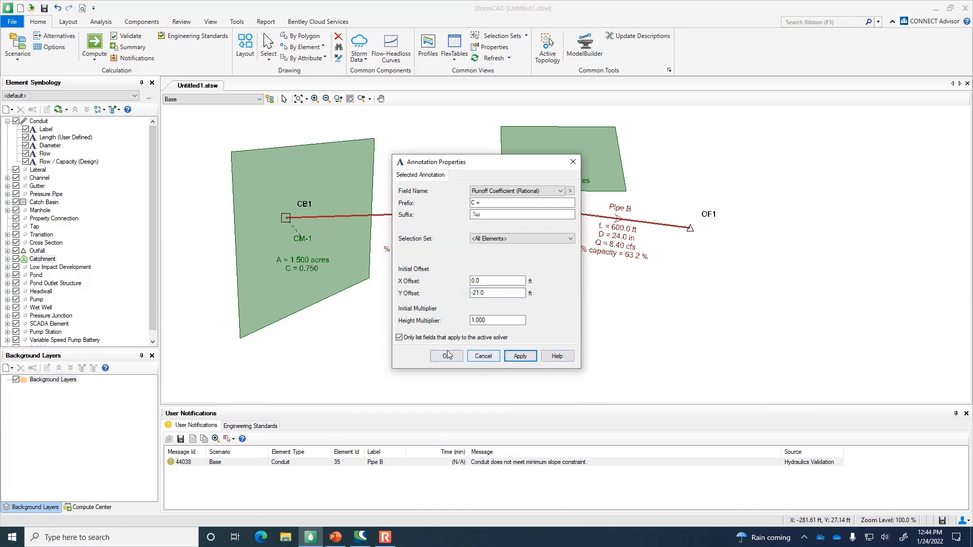
{"action": "left_click", "coordinate": [448, 356]}
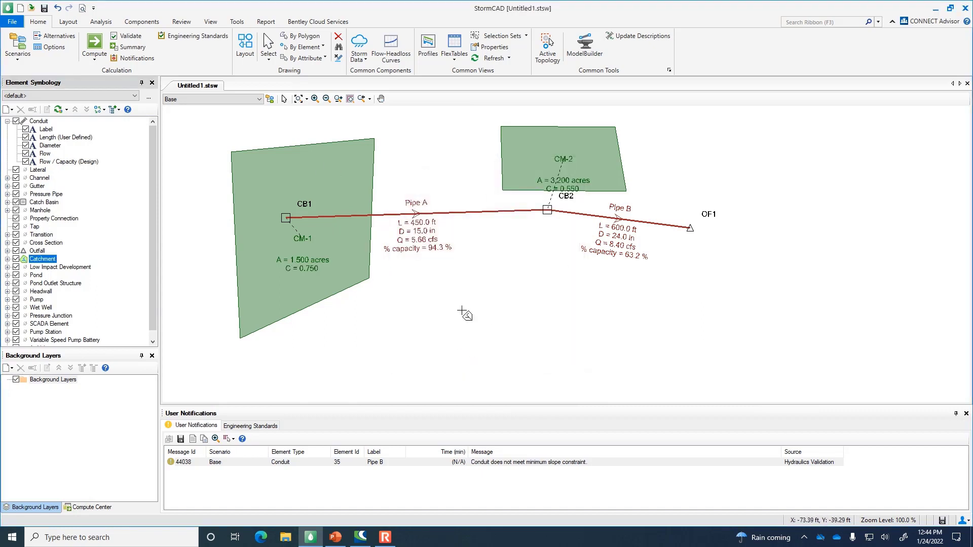
- Move CM-1's area and C labels lower in the catchment and space them tidily
{"action": "left_click", "coordinate": [285, 99]}
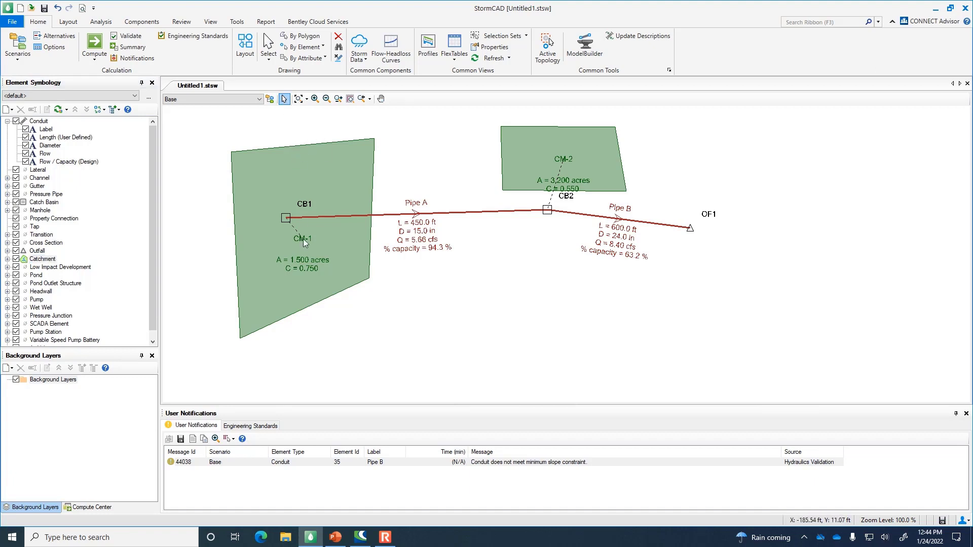
{"action": "left_click", "coordinate": [290, 238]}
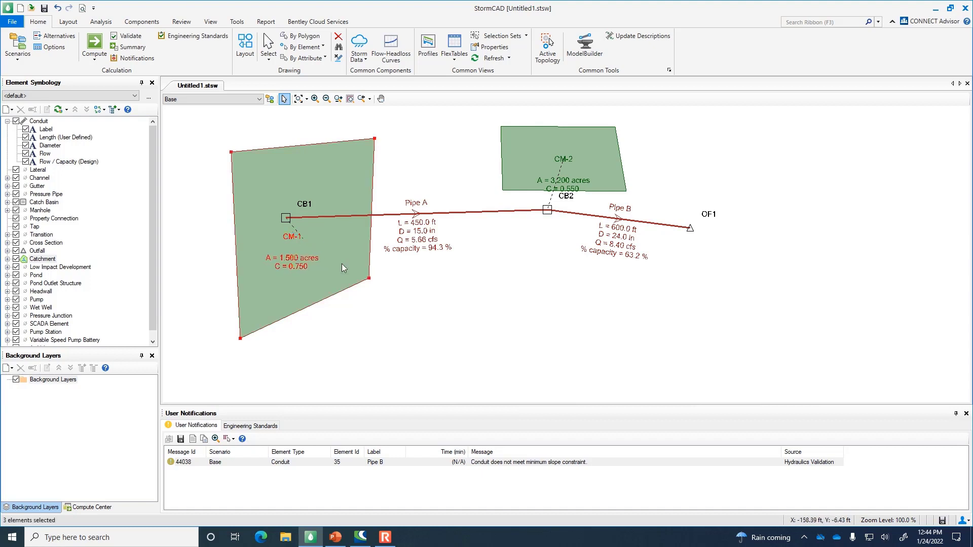
{"action": "mouse_move", "coordinate": [291, 240]}
{"action": "left_mouse_down"}
{"action": "mouse_move", "coordinate": [307, 251]}
{"action": "mouse_move", "coordinate": [294, 271]}
{"action": "mouse_move", "coordinate": [278, 261]}
{"action": "mouse_move", "coordinate": [285, 256]}
{"action": "left_mouse_up"}
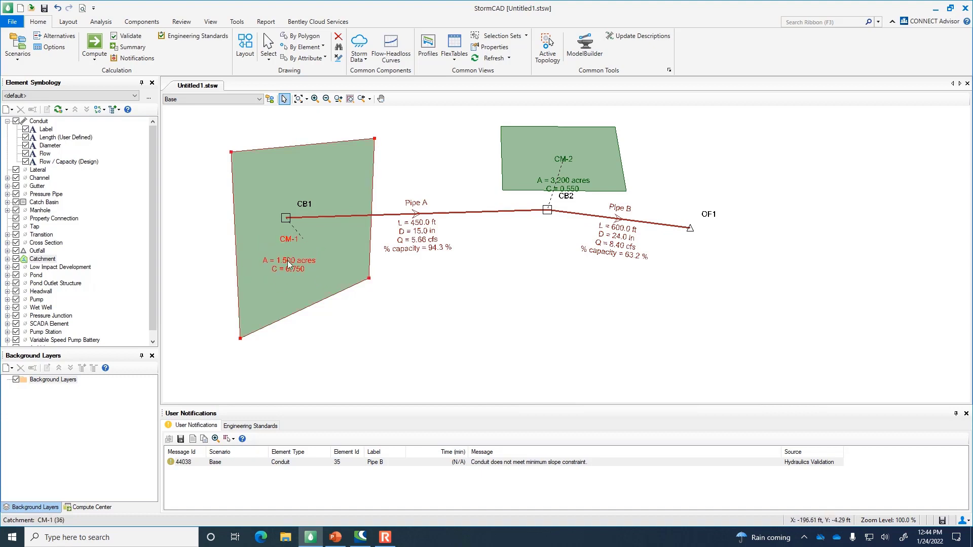
{"action": "left_click_drag", "start_coordinate": [287, 260], "coordinate": [289, 255]}
{"action": "left_click_drag", "start_coordinate": [417, 268], "coordinate": [730, 285]}
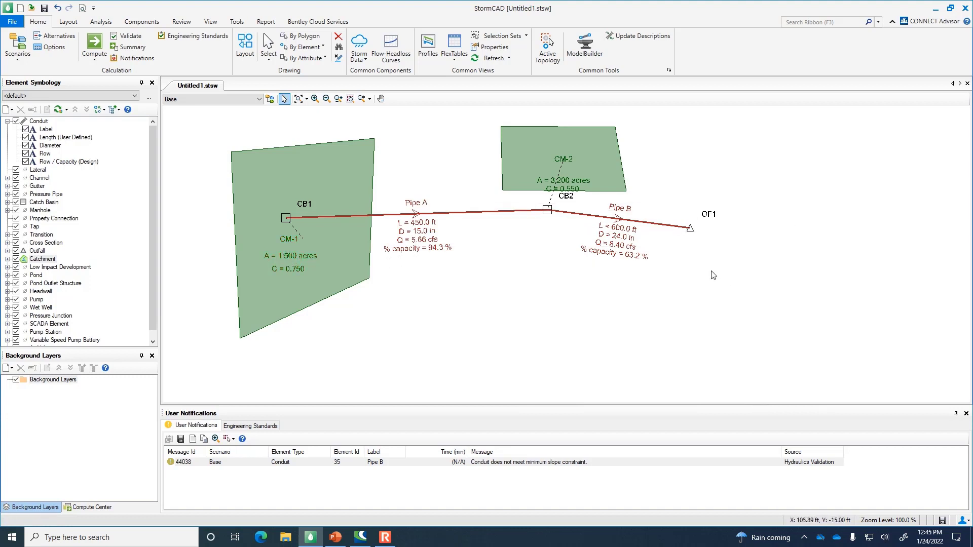
- Drag CM-2's A = 3.200 acres and C = 0.550 labels up clear of CB2
{"action": "left_click", "coordinate": [577, 182]}
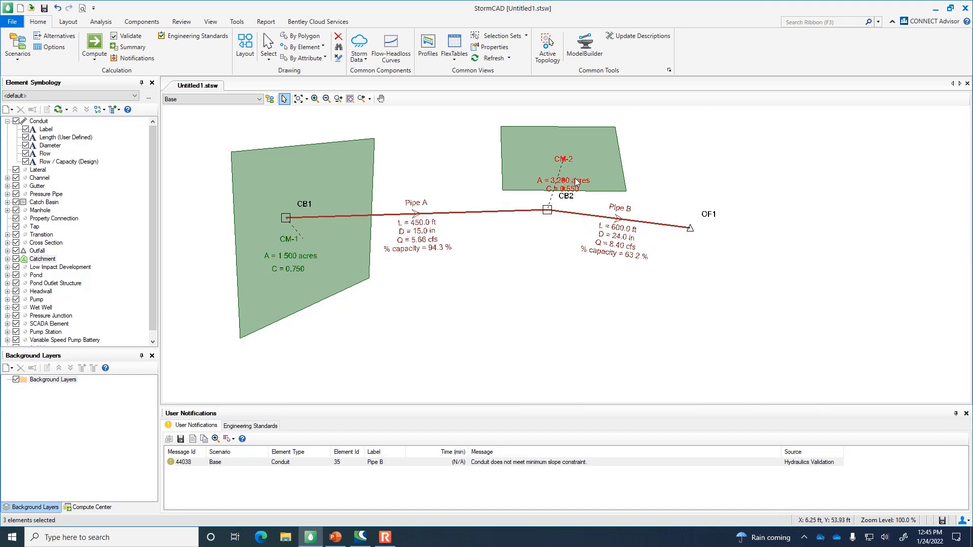
{"action": "left_click_drag", "start_coordinate": [565, 180], "coordinate": [566, 185]}
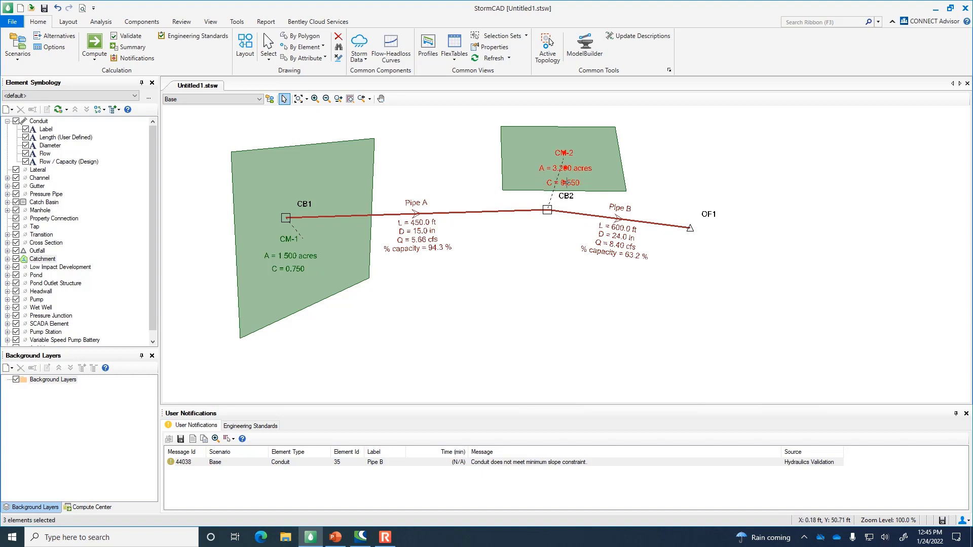
{"action": "left_click", "coordinate": [586, 187]}
{"action": "left_click_drag", "start_coordinate": [685, 184], "coordinate": [825, 247]}
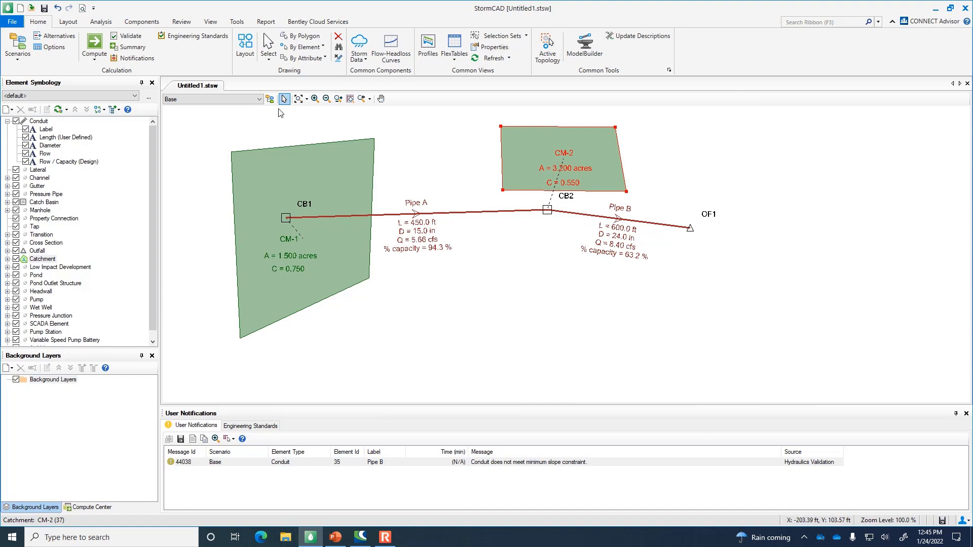
{"action": "left_click", "coordinate": [326, 102]}
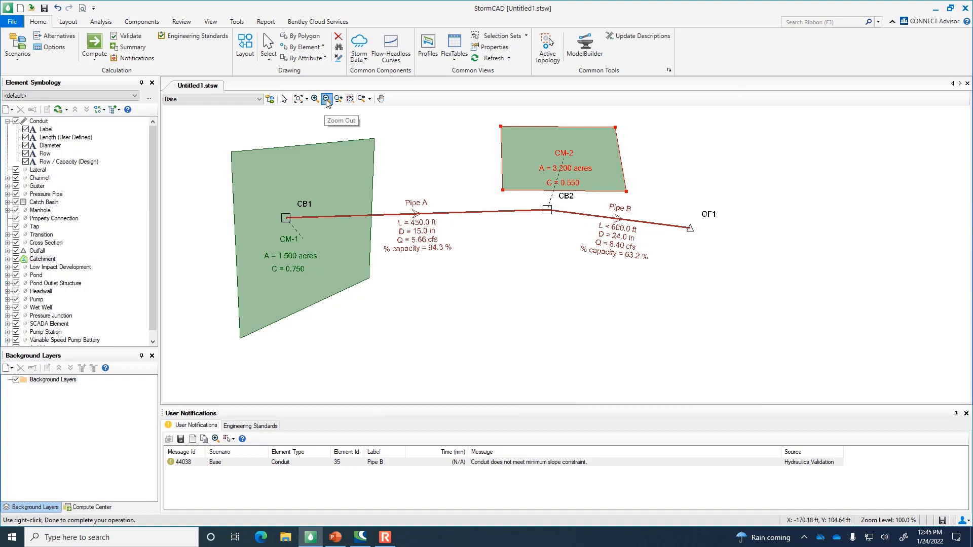
- Zoom out and fit the entire annotated storm sewer network into the drawing view
{"action": "left_click", "coordinate": [364, 161]}
{"action": "left_click", "coordinate": [751, 332]}
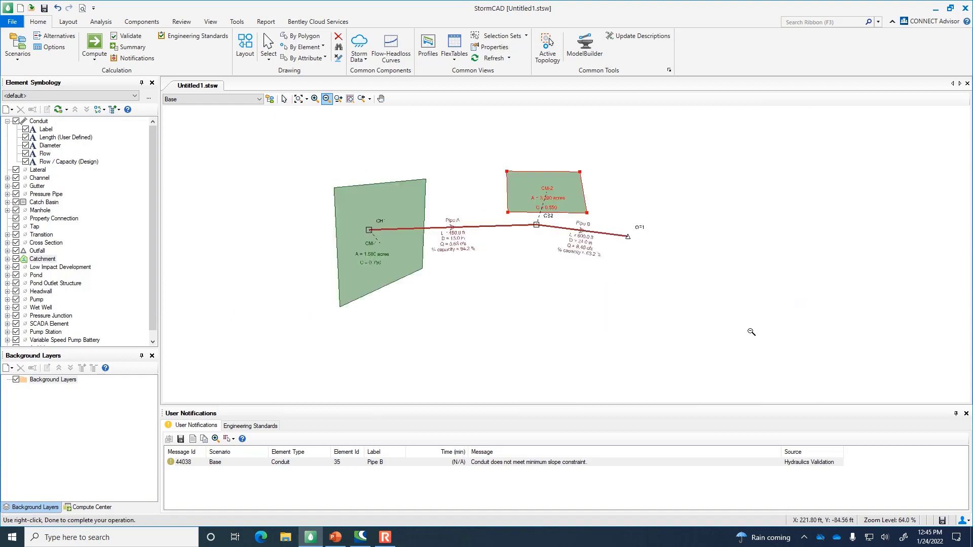
{"action": "left_click", "coordinate": [653, 330]}
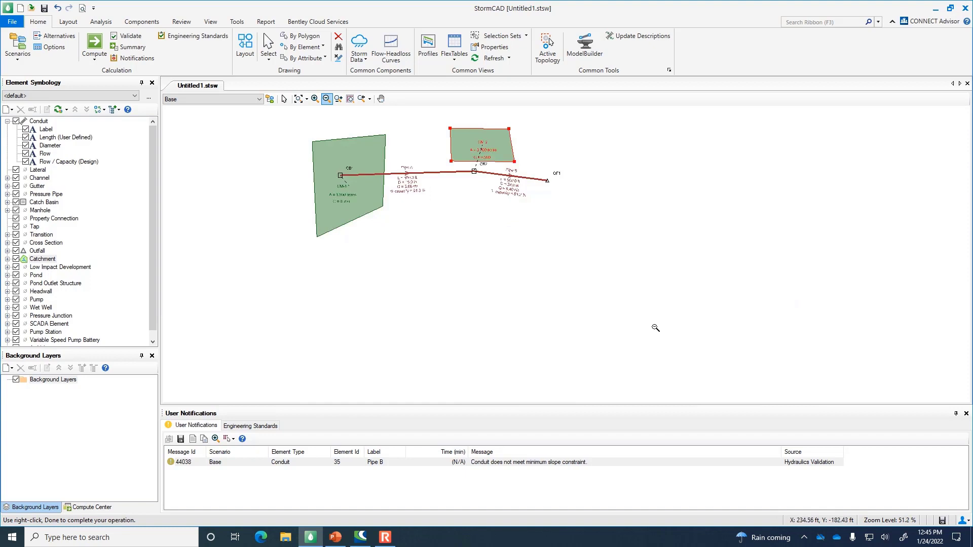
{"action": "left_click", "coordinate": [301, 100]}
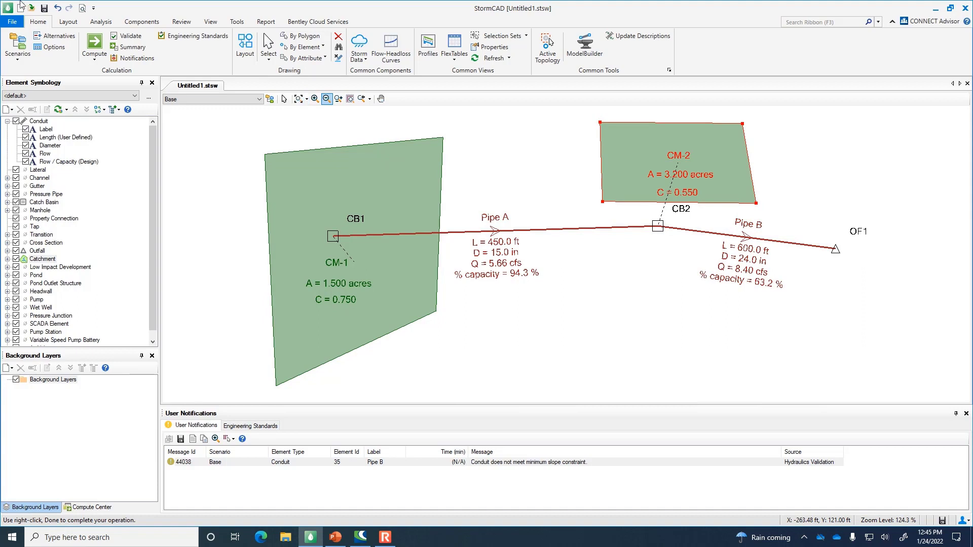
- In the Print Page Setup, set the Letter page orientation to landscape
{"action": "left_click", "coordinate": [10, 24]}
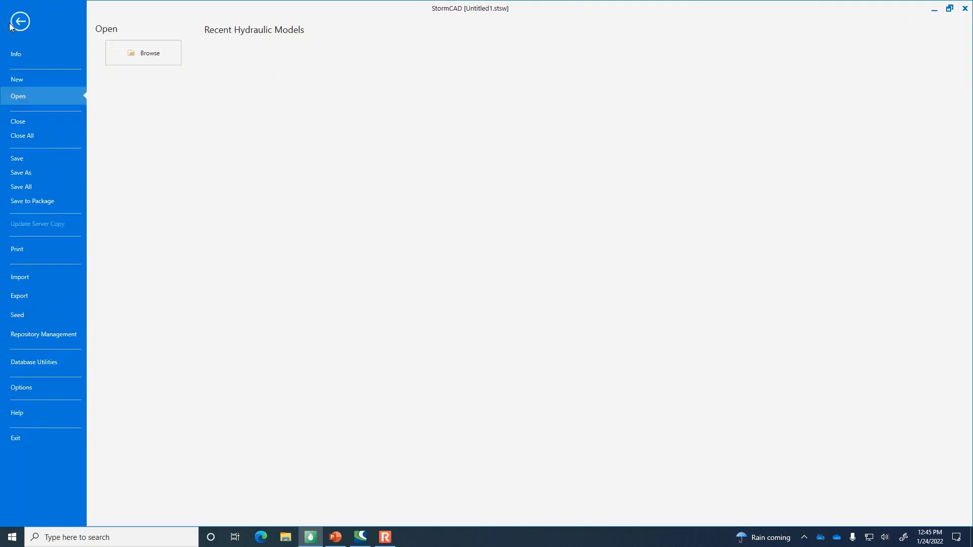
{"action": "left_click", "coordinate": [26, 249]}
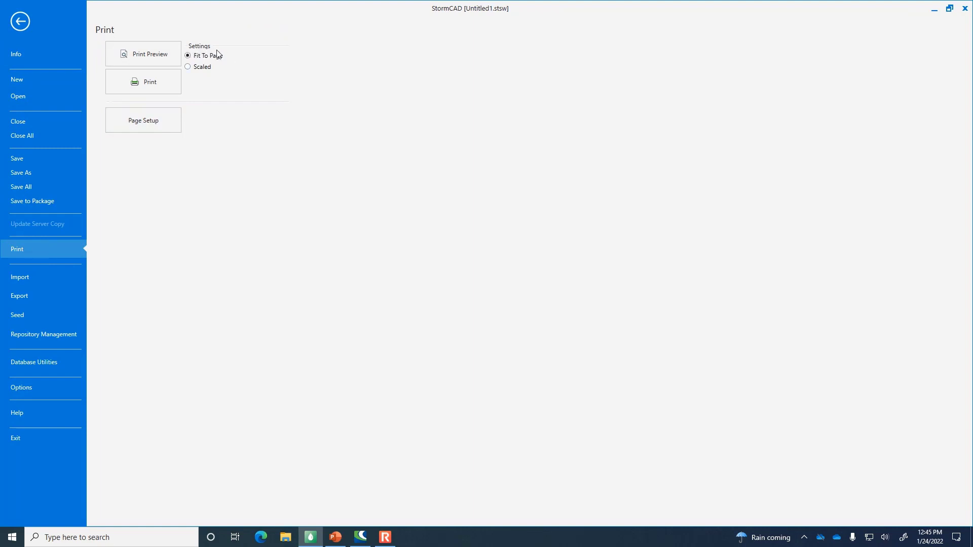
{"action": "left_click", "coordinate": [161, 116]}
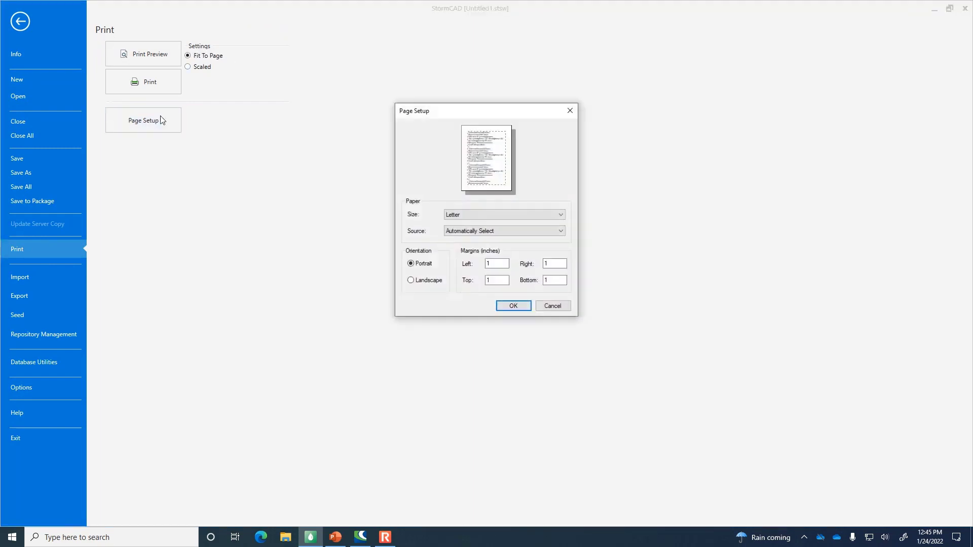
{"action": "left_click", "coordinate": [429, 281]}
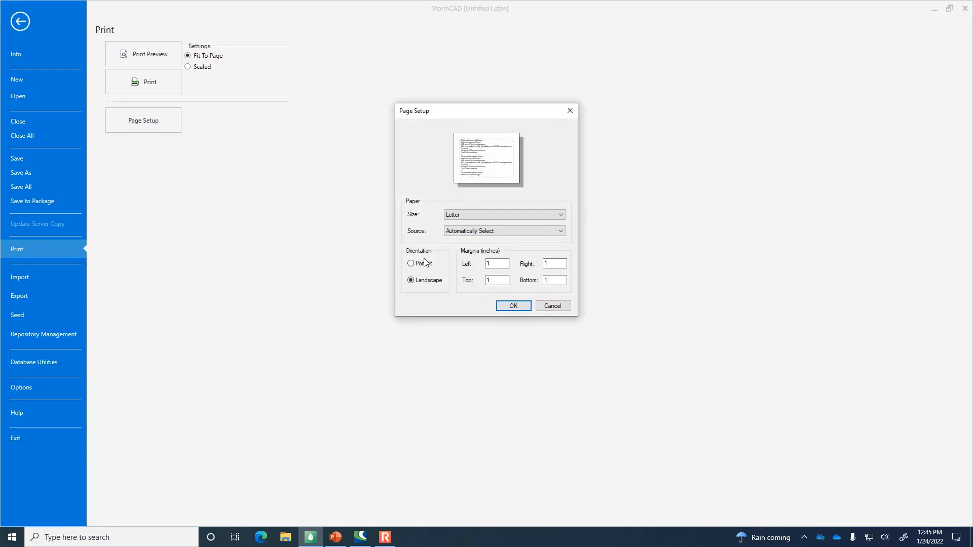
{"action": "left_click", "coordinate": [425, 265]}
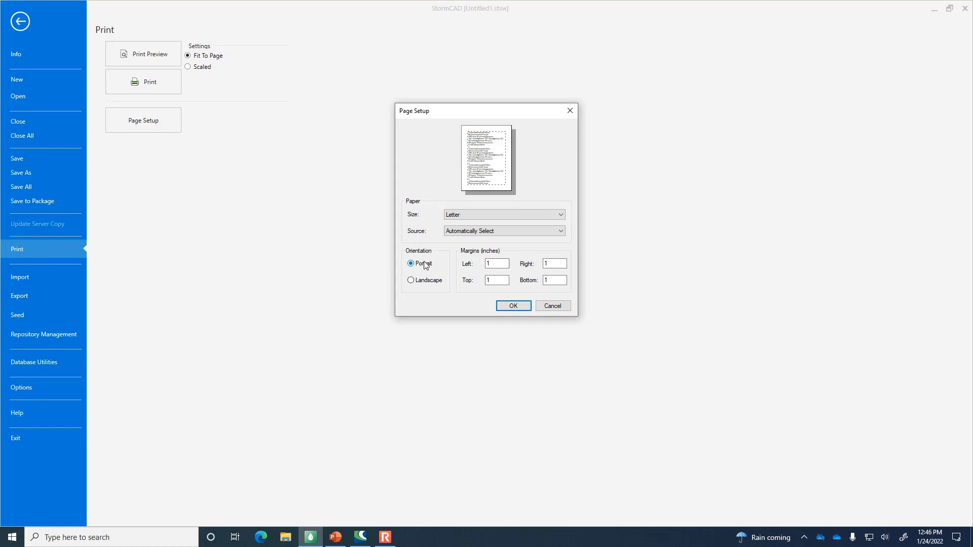
{"action": "left_click", "coordinate": [429, 283]}
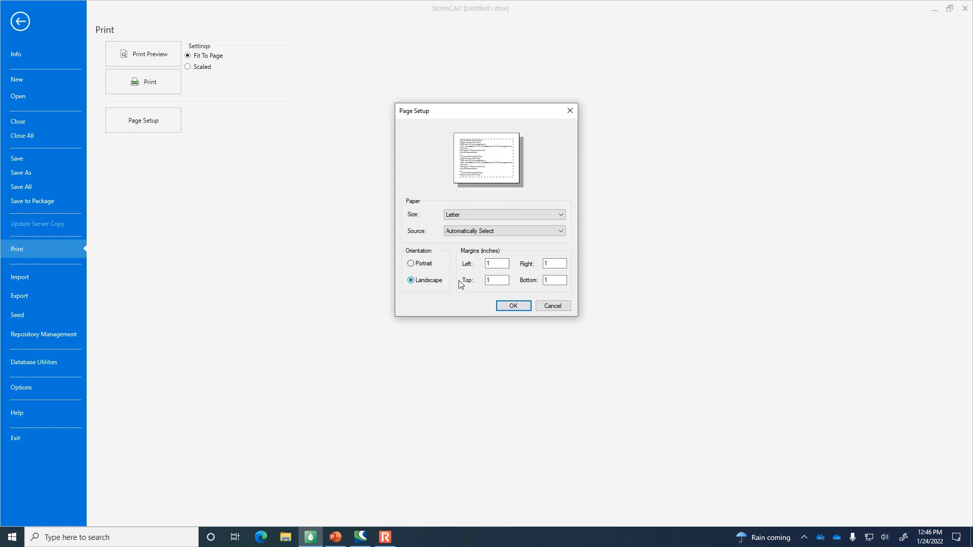
- Set the left, right, top and bottom margins to 0.5 inch and confirm
{"action": "left_click", "coordinate": [497, 264]}
{"action": "type", "text": "0.5"}
{"action": "key", "text": "Tab"}
{"action": "type", "text": "0.5"}
{"action": "key", "text": "Tab"}
{"action": "type", "text": "0.5"}
{"action": "key", "text": "Tab"}
{"action": "type", "text": ".5"}
{"action": "key", "text": "Tab"}
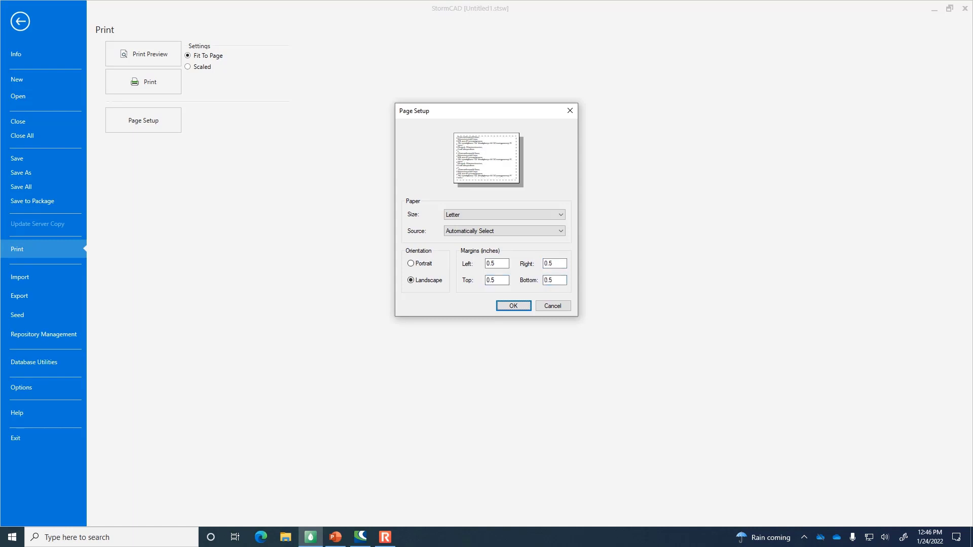
{"action": "left_click", "coordinate": [514, 306]}
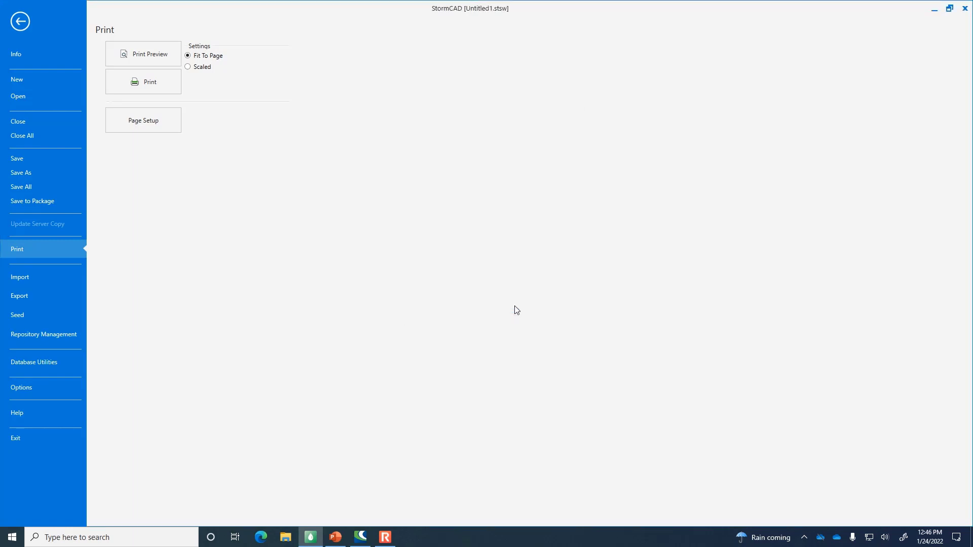
- Show the landscape print preview headed 'Scenario: Base' in a maximized Preview window
{"action": "left_click", "coordinate": [153, 54]}
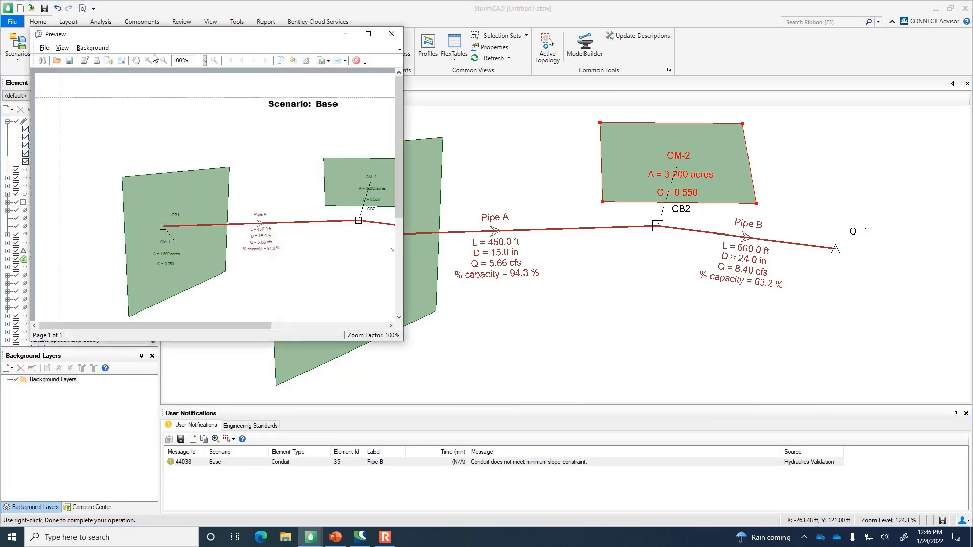
{"action": "left_click", "coordinate": [368, 34]}
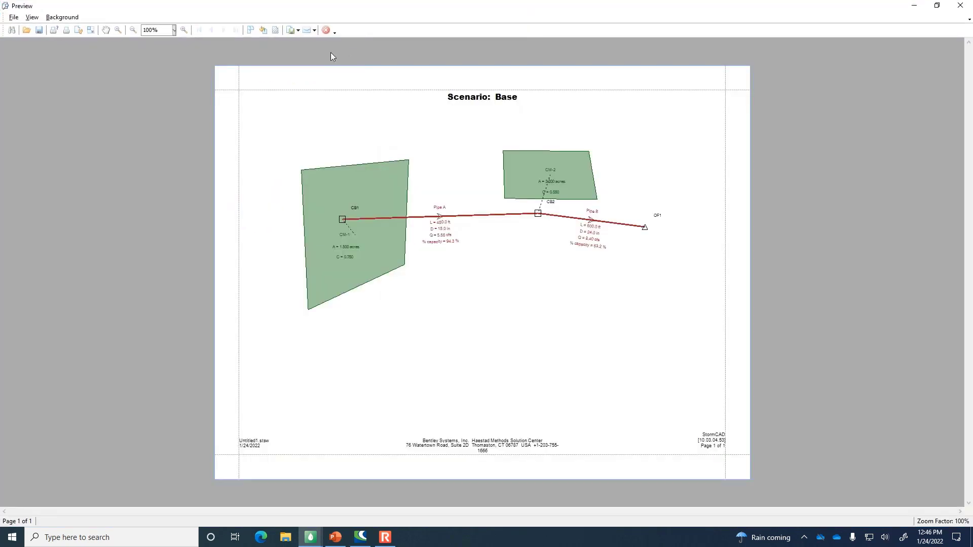
{"action": "left_click", "coordinate": [13, 18]}
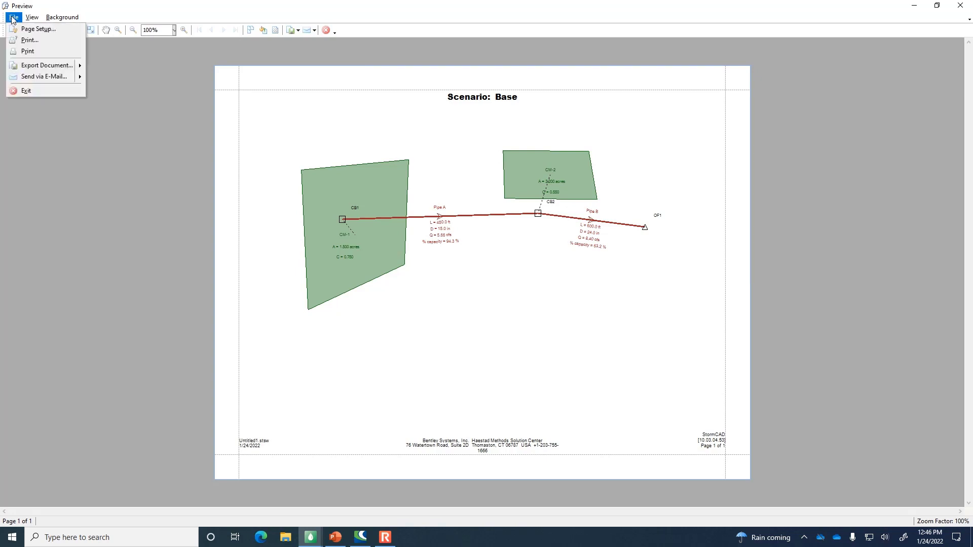
- Print the previewed page using the Microsoft Print to PDF printer
{"action": "left_click", "coordinate": [38, 40]}
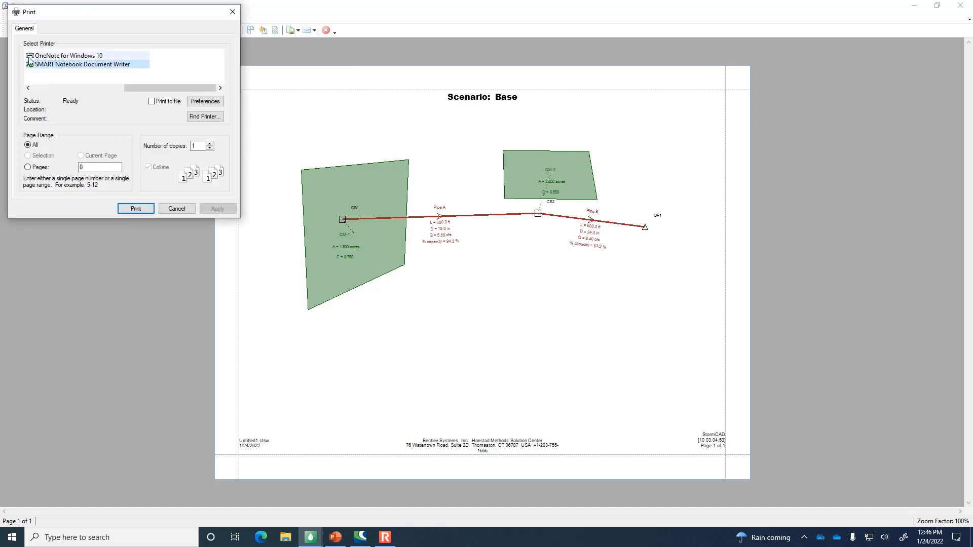
{"action": "left_click", "coordinate": [48, 88]}
{"action": "left_click", "coordinate": [62, 64]}
{"action": "left_click", "coordinate": [62, 64]}
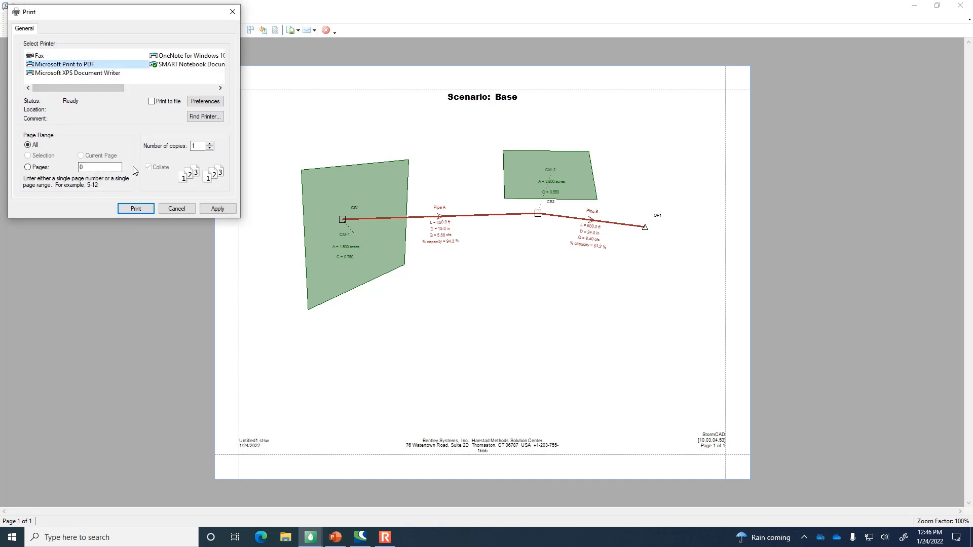
{"action": "left_click", "coordinate": [141, 209]}
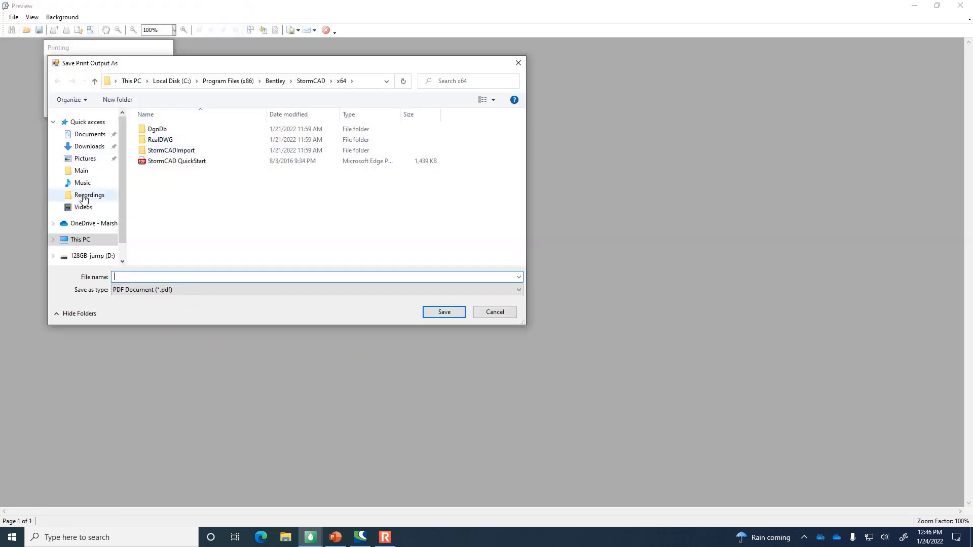
- Save the PDF as 'StormCAD excample' on the 128GB-jump (D:) drive
{"action": "left_click", "coordinate": [92, 255]}
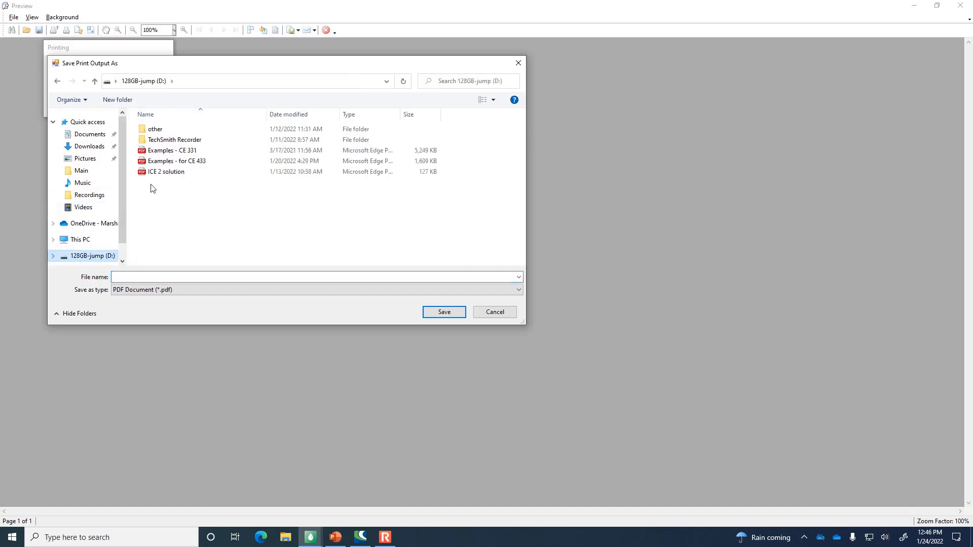
{"action": "left_click", "coordinate": [142, 275]}
{"action": "left_click", "coordinate": [141, 276]}
{"action": "type", "text": "Stor"}
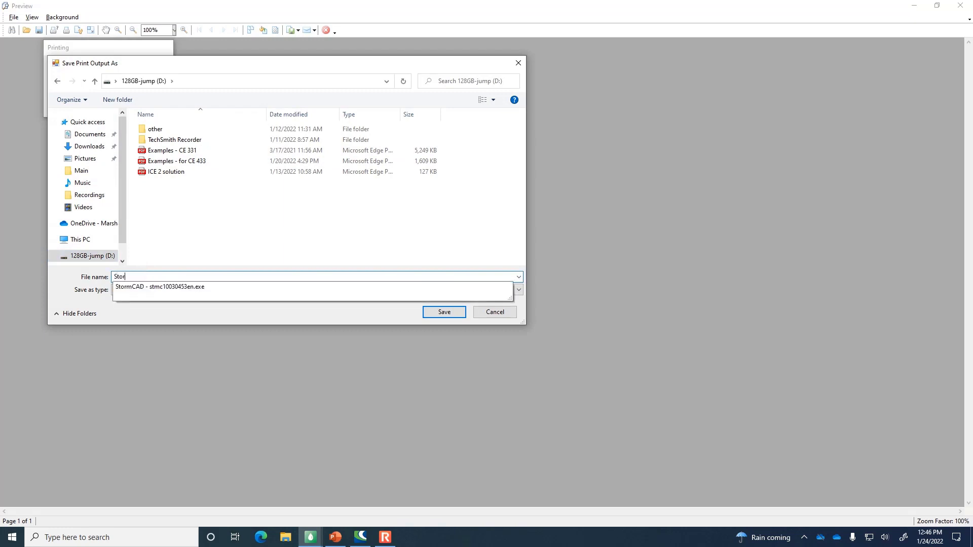
{"action": "type", "text": "mCAD excample"}
{"action": "key", "text": "Return"}
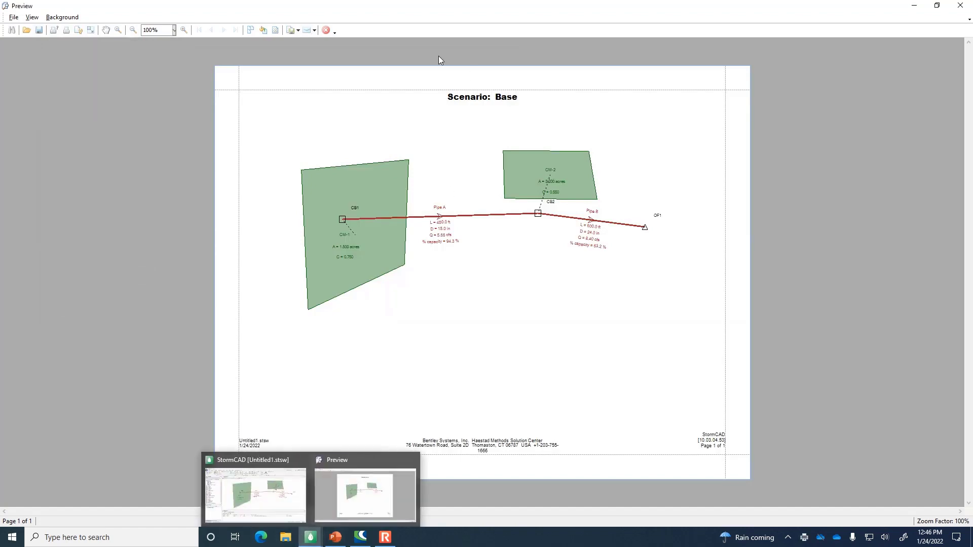
- Close the print preview and launch Microsoft Word from the Start menu
{"action": "left_click", "coordinate": [325, 30]}
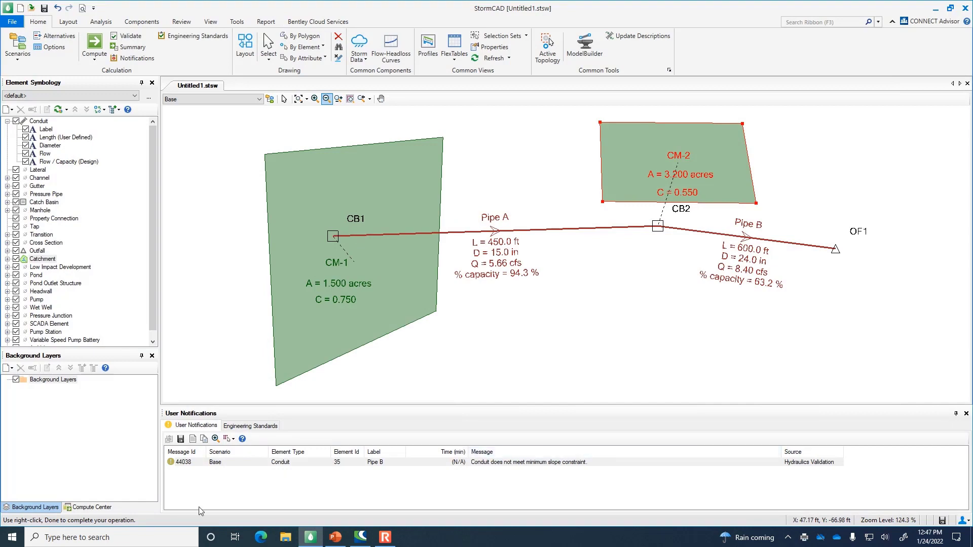
{"action": "left_click", "coordinate": [12, 537]}
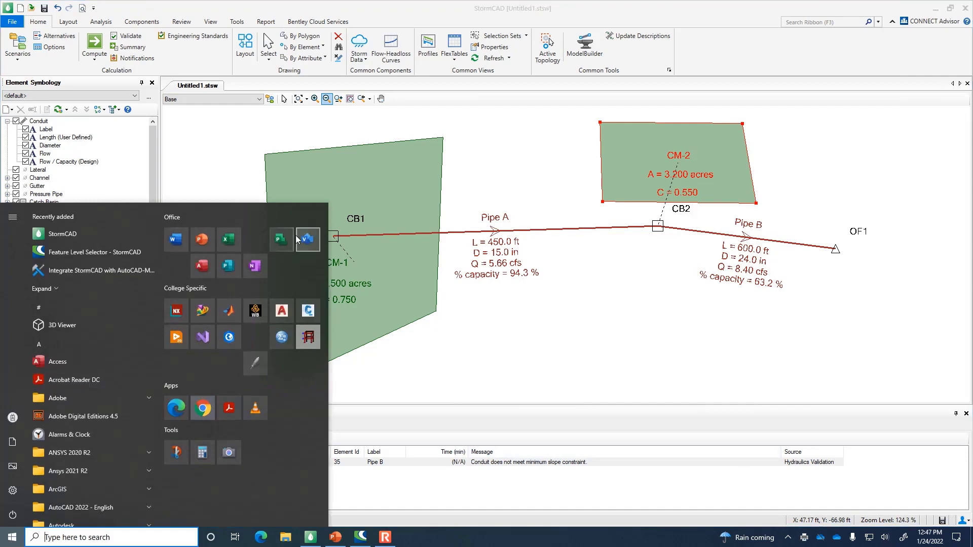
{"action": "left_click", "coordinate": [176, 239]}
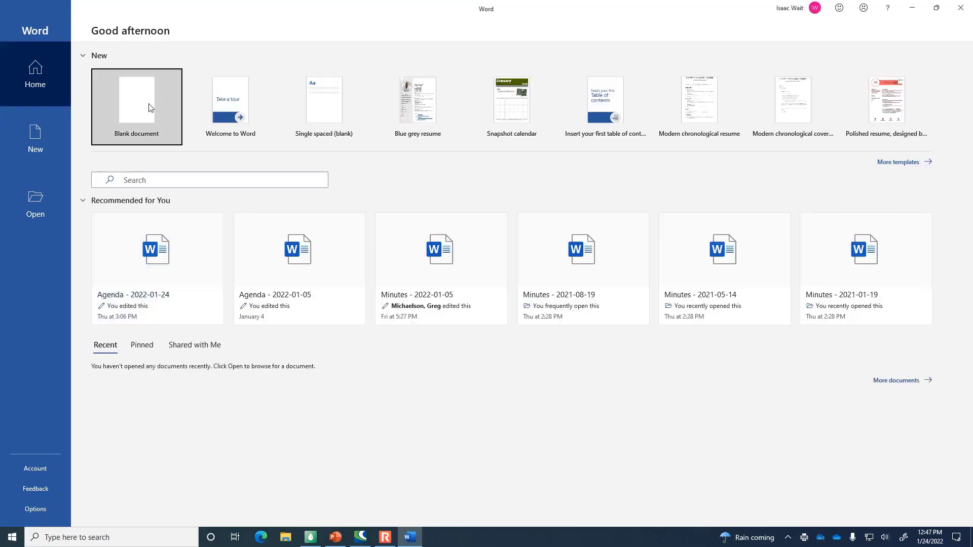
- Create a blank Word document, paste the StormCAD screenshot and zoom in on it
{"action": "left_click", "coordinate": [146, 106]}
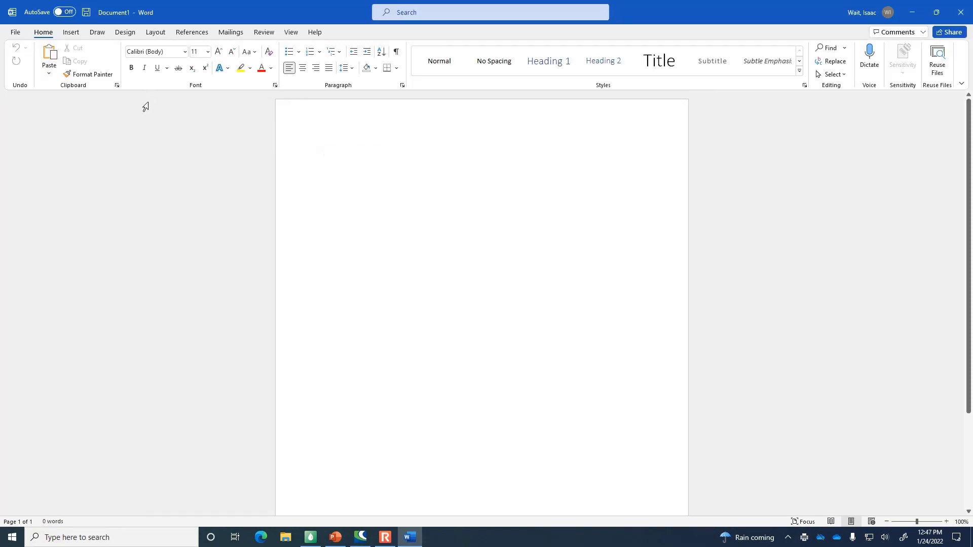
{"action": "key", "text": "ctrl+v"}
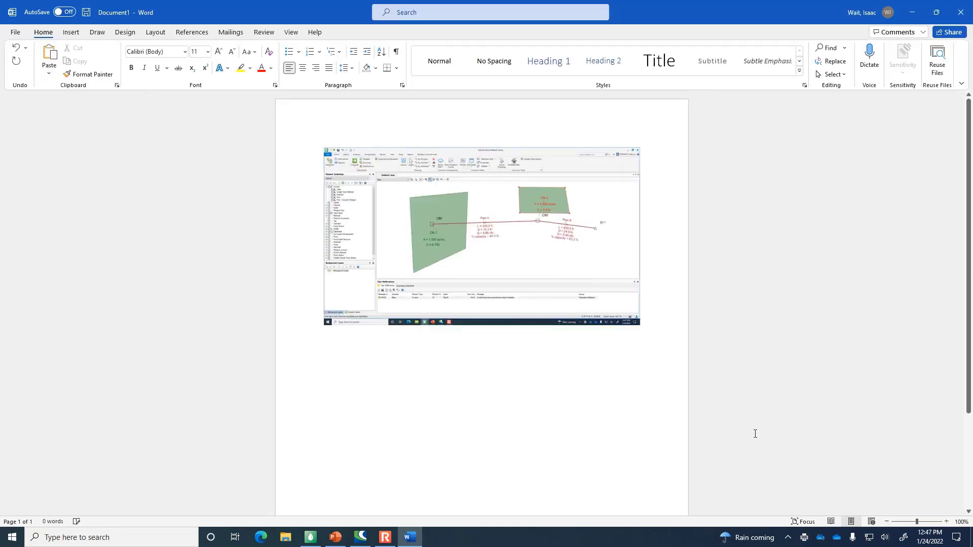
{"action": "left_click", "coordinate": [945, 522]}
{"action": "left_click", "coordinate": [946, 522]}
{"action": "left_click", "coordinate": [945, 522]}
{"action": "left_click", "coordinate": [945, 522]}
{"action": "left_click", "coordinate": [945, 522]}
{"action": "left_click", "coordinate": [945, 522]}
{"action": "left_click", "coordinate": [945, 522]}
{"action": "left_click", "coordinate": [945, 522]}
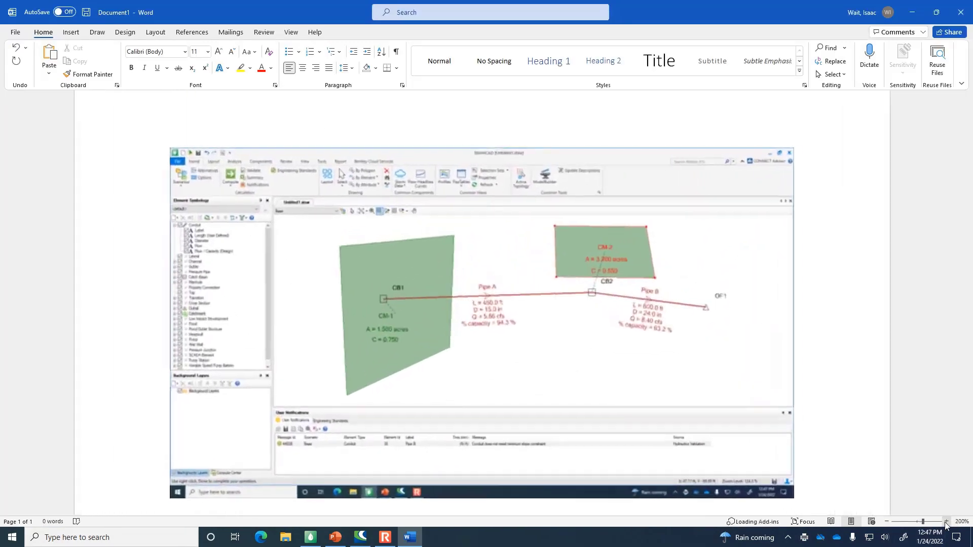
{"action": "left_click", "coordinate": [945, 522]}
{"action": "left_click", "coordinate": [945, 521]}
{"action": "left_click", "coordinate": [945, 522]}
{"action": "left_click", "coordinate": [945, 522]}
{"action": "left_click", "coordinate": [946, 522]}
{"action": "left_click", "coordinate": [945, 521]}
{"action": "left_click", "coordinate": [946, 522]}
{"action": "left_click", "coordinate": [945, 521]}
{"action": "left_click", "coordinate": [945, 522]}
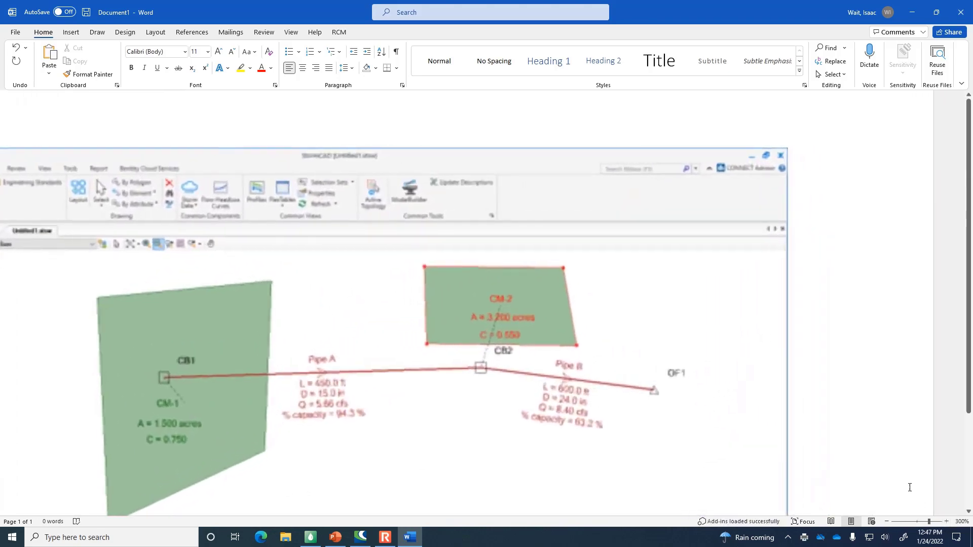
{"action": "left_click", "coordinate": [946, 522]}
{"action": "left_click", "coordinate": [946, 522]}
{"action": "left_click", "coordinate": [945, 522]}
{"action": "left_click", "coordinate": [946, 522]}
{"action": "left_click", "coordinate": [946, 522]}
{"action": "left_click", "coordinate": [946, 522]}
{"action": "left_click", "coordinate": [946, 522]}
{"action": "left_click", "coordinate": [946, 522]}
{"action": "left_click", "coordinate": [946, 521]}
{"action": "left_click", "coordinate": [946, 522]}
{"action": "left_click", "coordinate": [946, 522]}
{"action": "left_click", "coordinate": [946, 521]}
{"action": "left_click", "coordinate": [946, 521]}
{"action": "scroll", "coordinate": [899, 426], "scroll_direction": "down", "scroll_amount": 5}
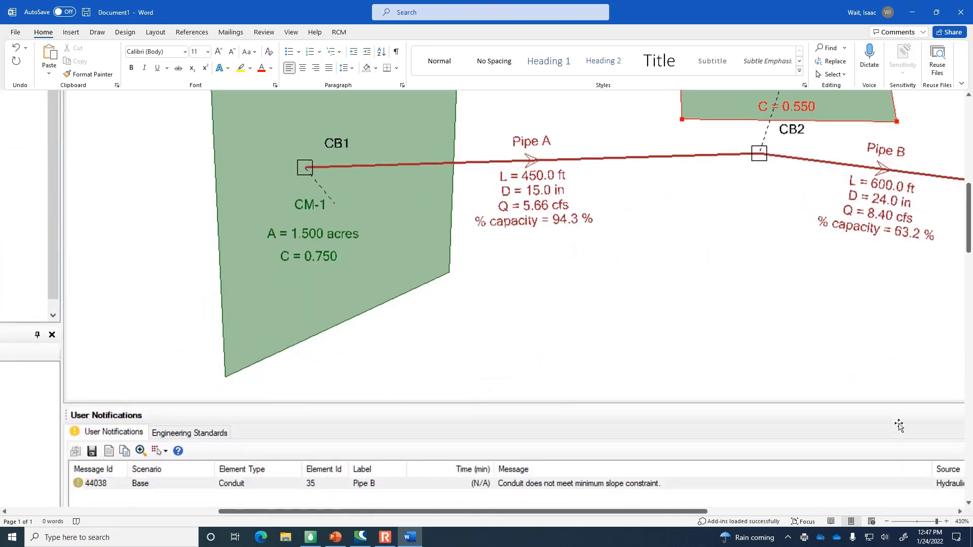
- In File Explorer on the D: drive, sort by Date modified and open the StormCAD excample PDF
{"action": "left_click", "coordinate": [287, 538]}
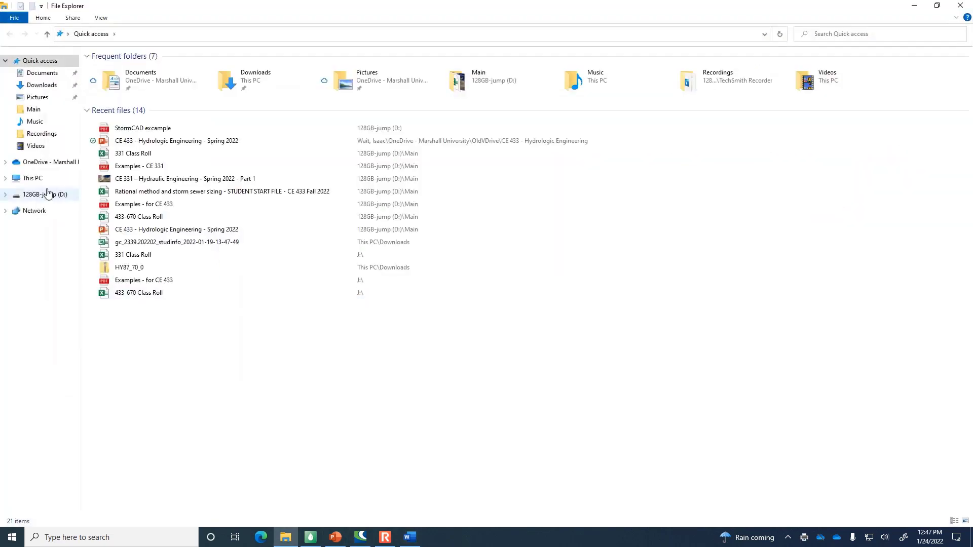
{"action": "left_click", "coordinate": [56, 195]}
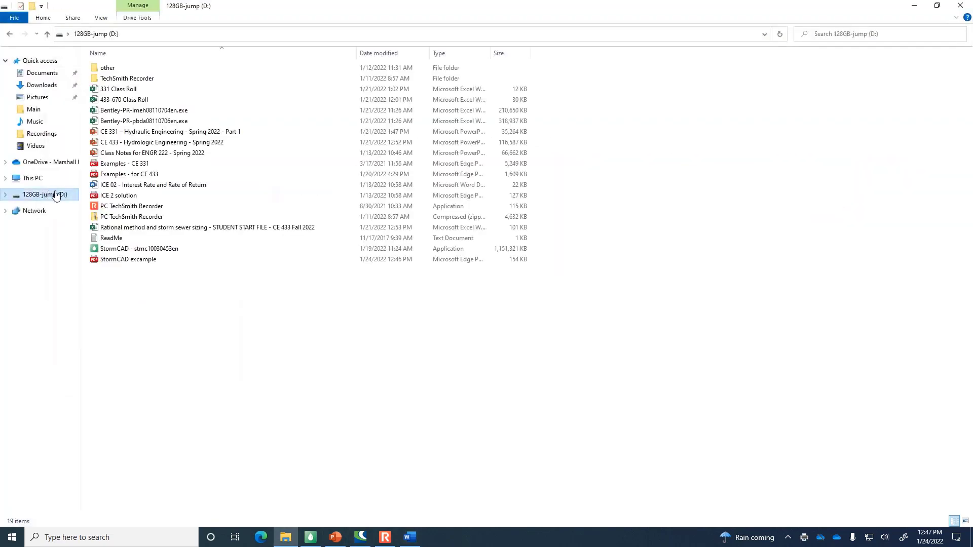
{"action": "left_click", "coordinate": [395, 53]}
{"action": "double_click", "coordinate": [142, 71]}
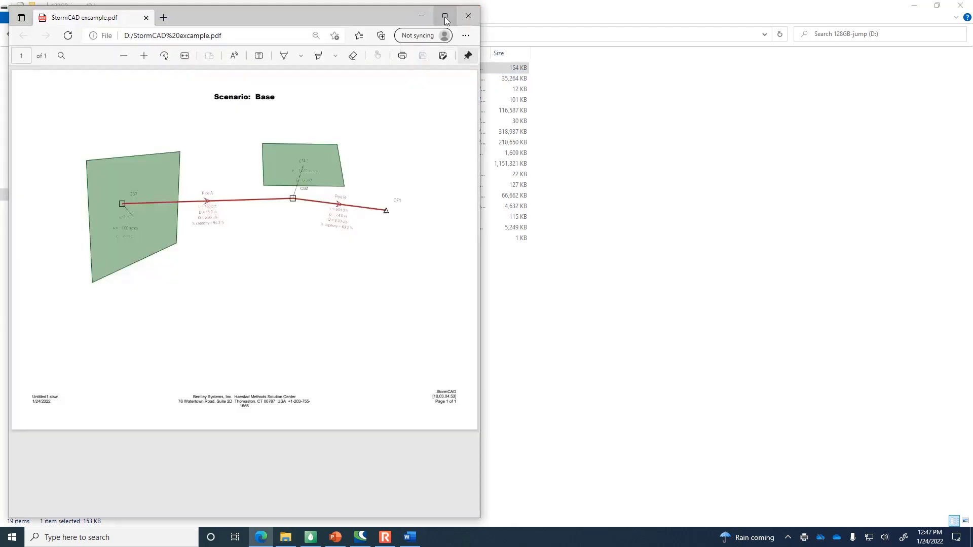
- Maximize Edge and zoom into the PDF to inspect the CB1 and CM-1 labels
{"action": "left_click", "coordinate": [445, 16]}
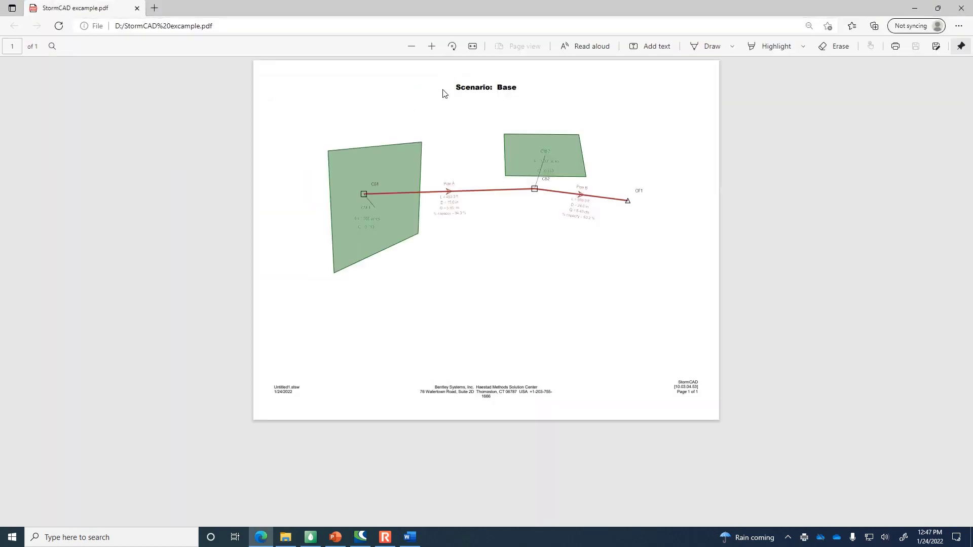
{"action": "left_click", "coordinate": [430, 46]}
{"action": "left_click", "coordinate": [431, 47]}
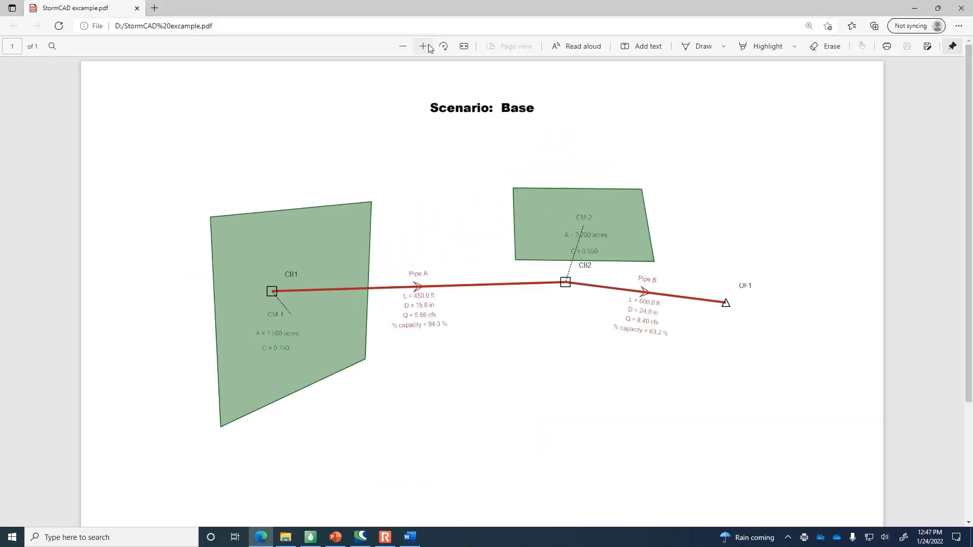
{"action": "left_click", "coordinate": [431, 47]}
{"action": "left_click", "coordinate": [424, 47]}
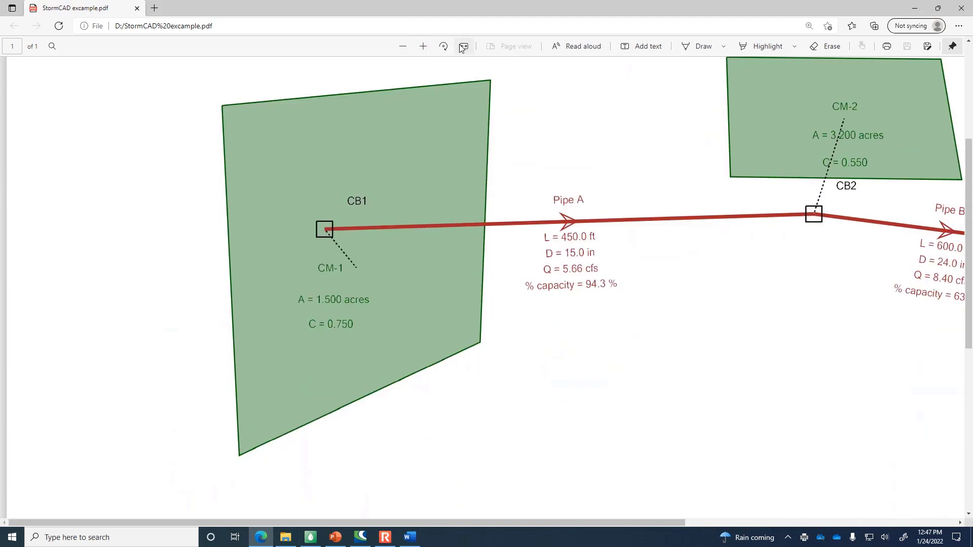
{"action": "left_click", "coordinate": [423, 46]}
{"action": "left_click", "coordinate": [423, 46]}
{"action": "scroll", "coordinate": [738, 462], "scroll_direction": "down", "scroll_amount": 3}
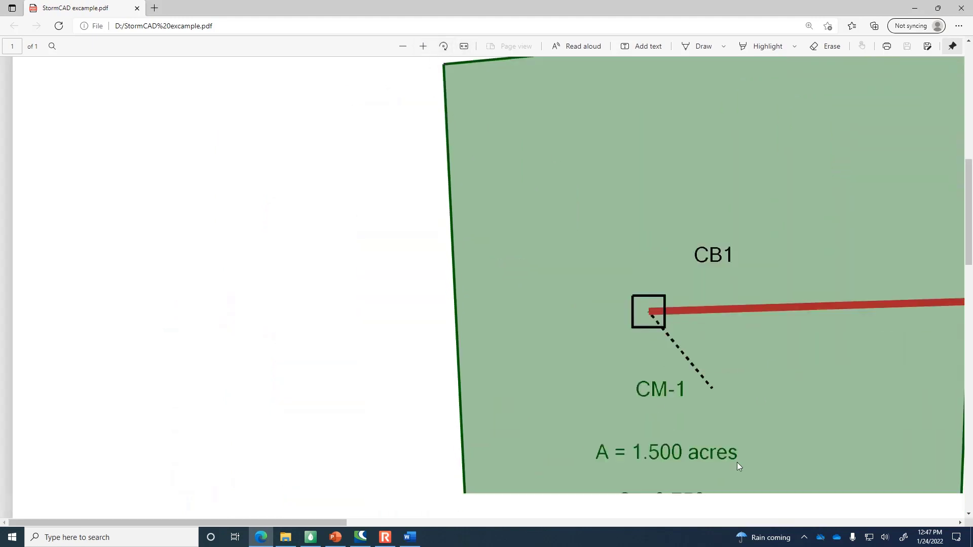
{"action": "left_click_drag", "start_coordinate": [321, 520], "coordinate": [622, 524]}
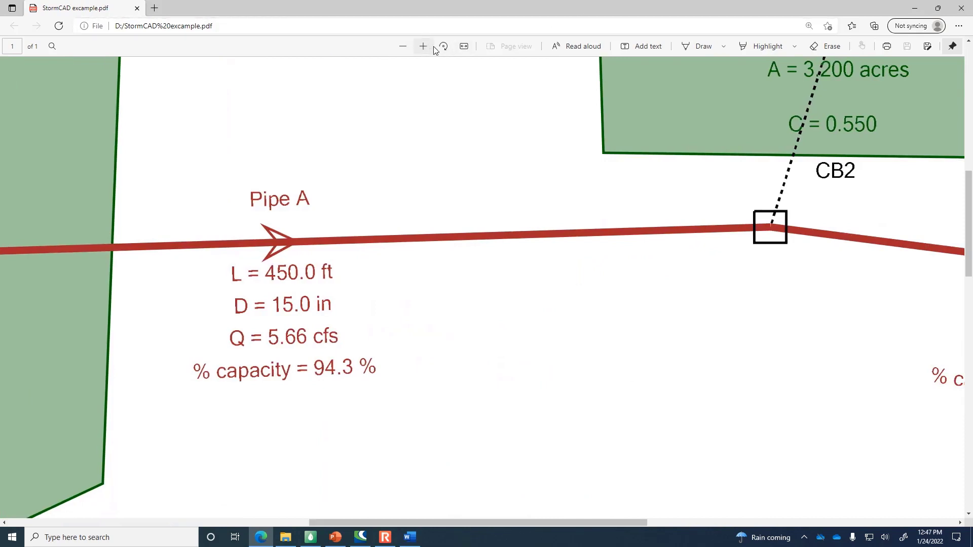
{"action": "left_click_drag", "start_coordinate": [622, 521], "coordinate": [577, 520]}
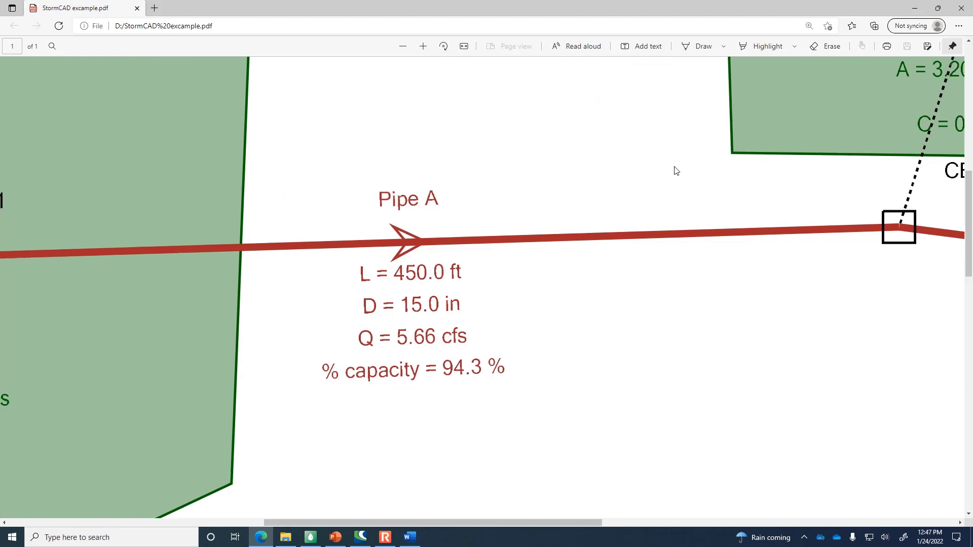
- Zoom the PDF back out to the whole page and bring up the CONNECTION Client window
{"action": "left_click", "coordinate": [403, 46]}
{"action": "left_click", "coordinate": [404, 46]}
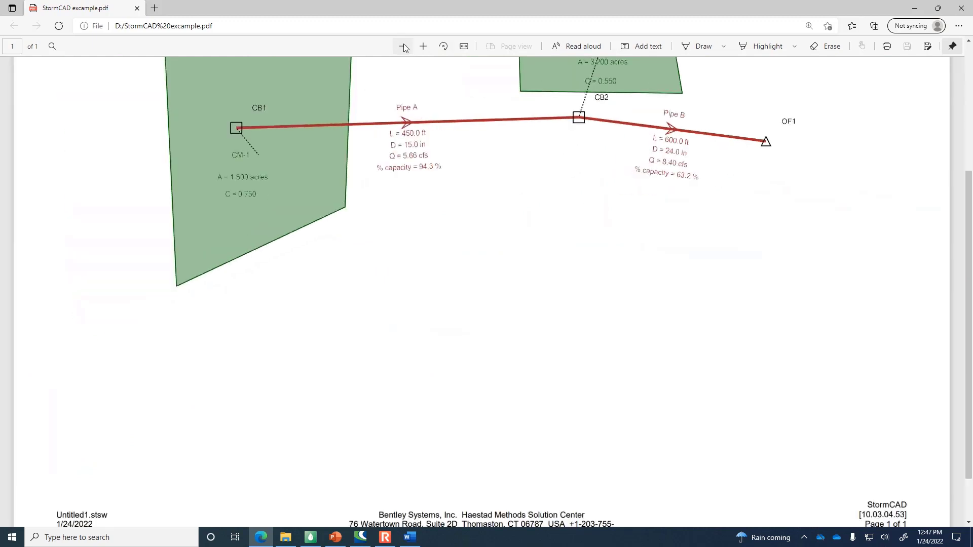
{"action": "left_click", "coordinate": [403, 46]}
{"action": "scroll", "coordinate": [467, 147], "scroll_direction": "up", "scroll_amount": 3}
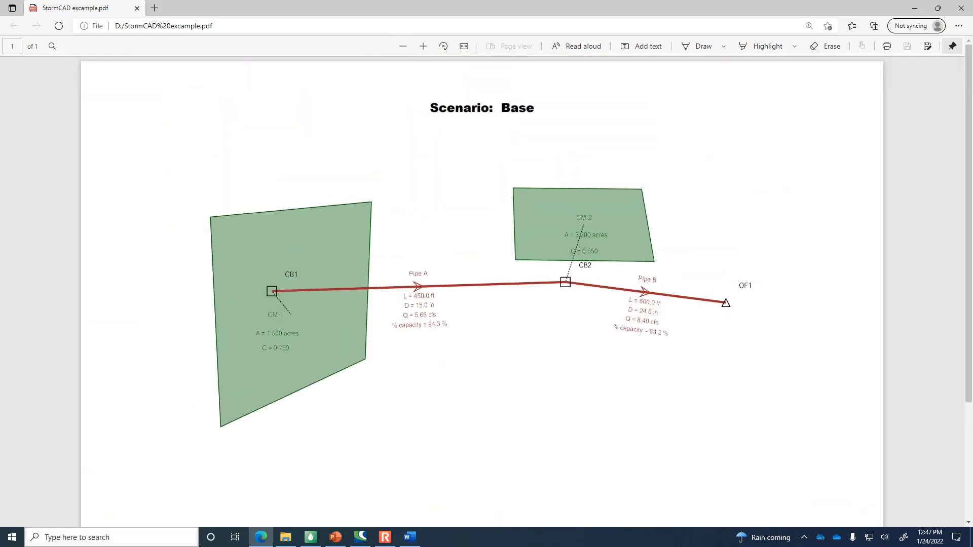
{"action": "left_click", "coordinate": [360, 537]}
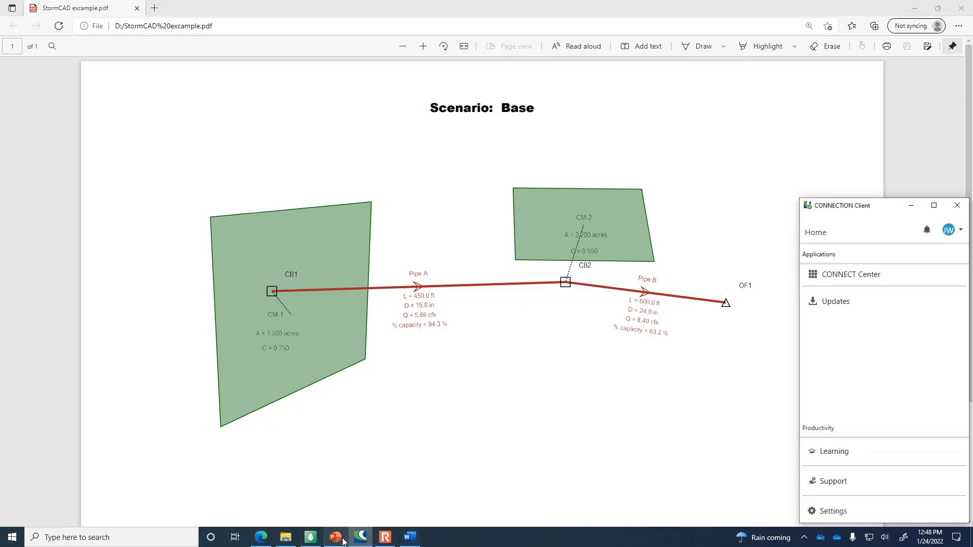
- Back in the StormCAD model, zoom to extents and out a bit, then go to the File pages
{"action": "left_click", "coordinate": [310, 537]}
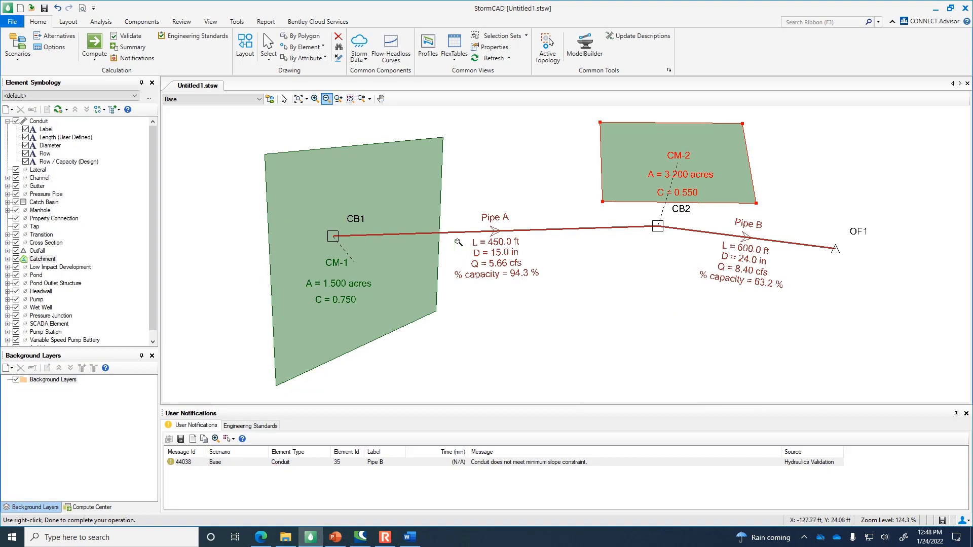
{"action": "scroll", "coordinate": [442, 222], "scroll_direction": "down", "scroll_amount": 10}
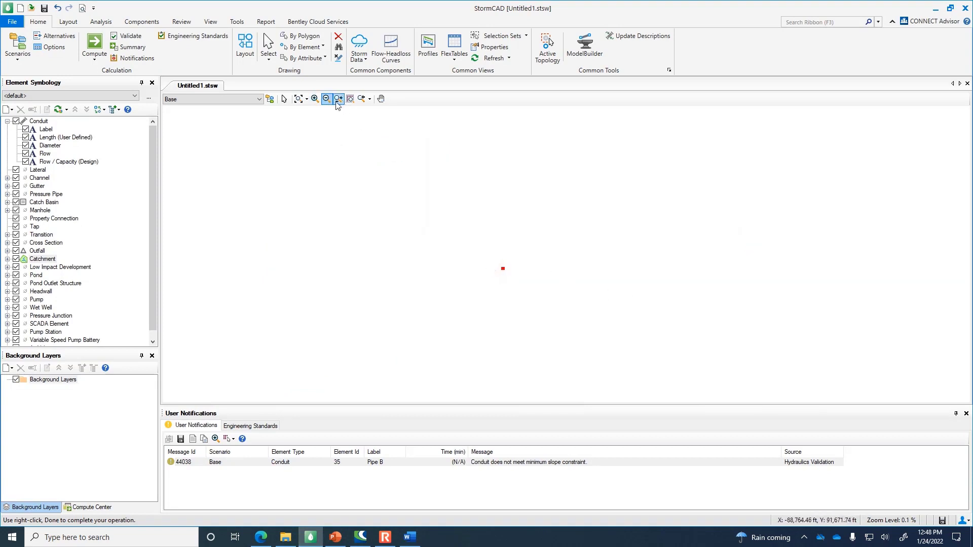
{"action": "left_click", "coordinate": [298, 98]}
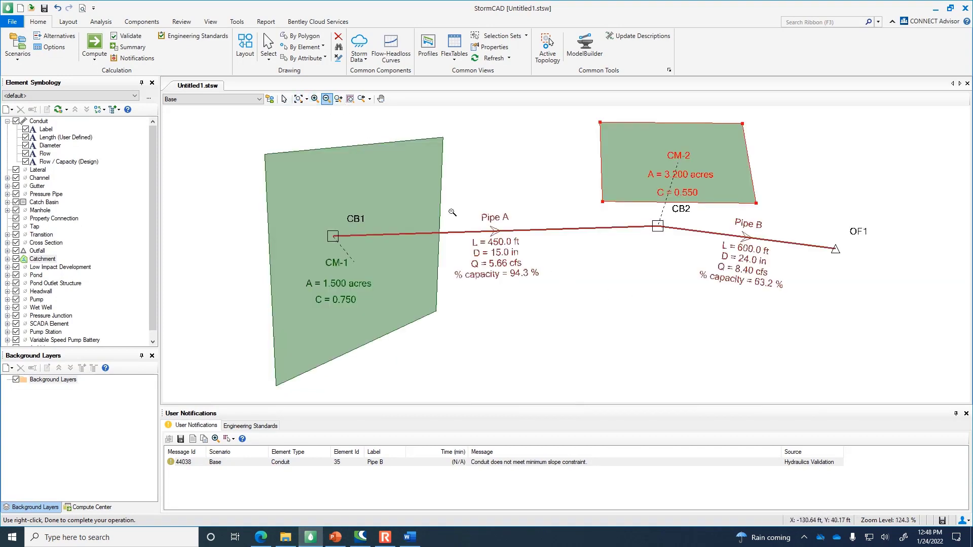
{"action": "left_click", "coordinate": [440, 202]}
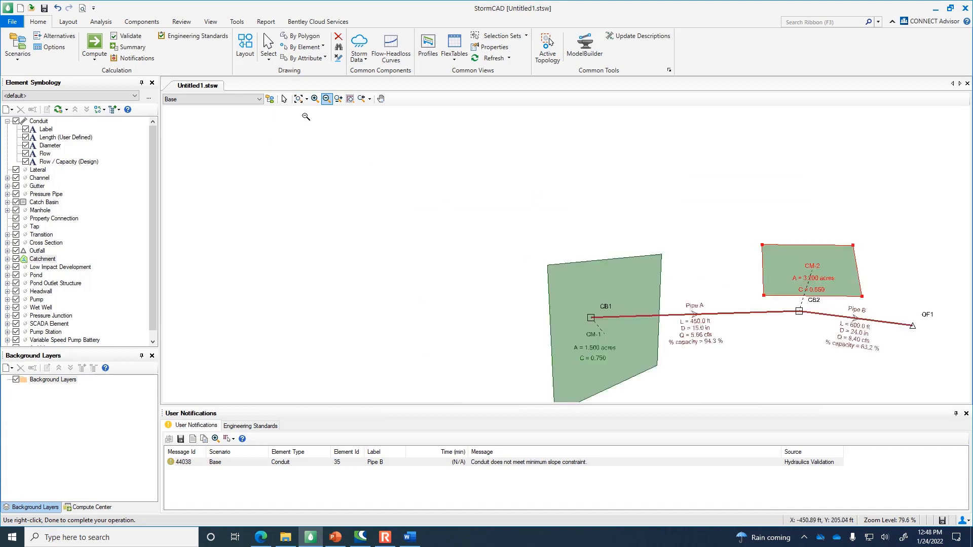
{"action": "left_click", "coordinate": [12, 22]}
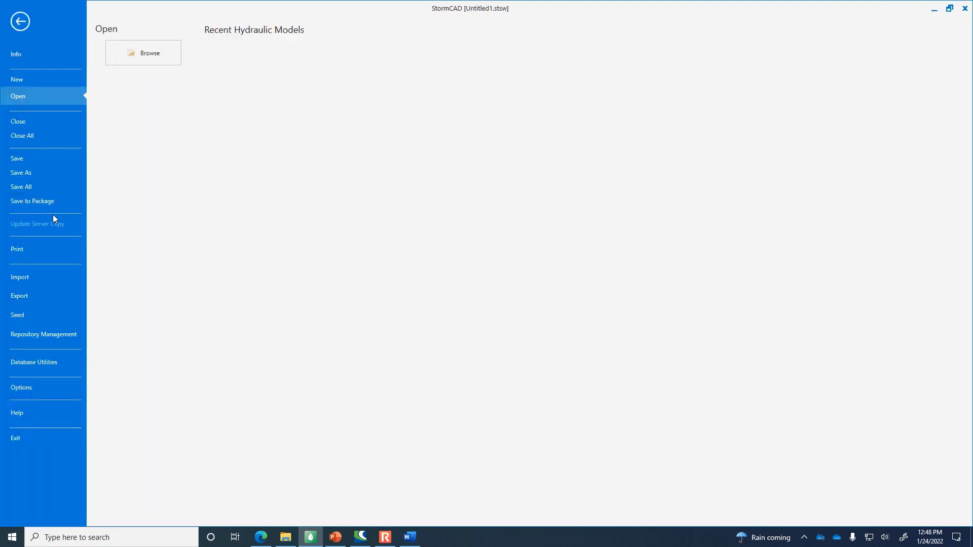
- Print-preview the network page, which shows the drawing off-centre, then close it back to the plan
{"action": "left_click", "coordinate": [52, 249]}
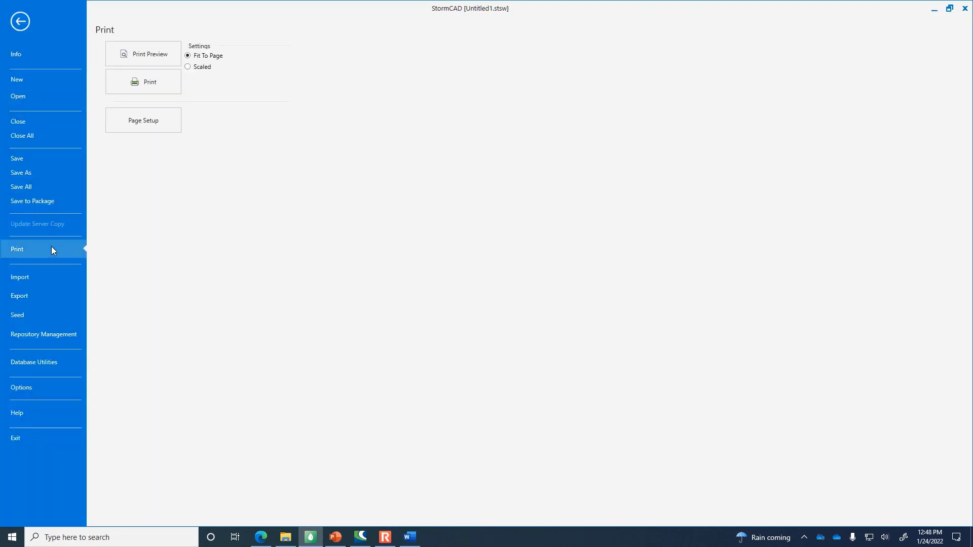
{"action": "left_click", "coordinate": [159, 54]}
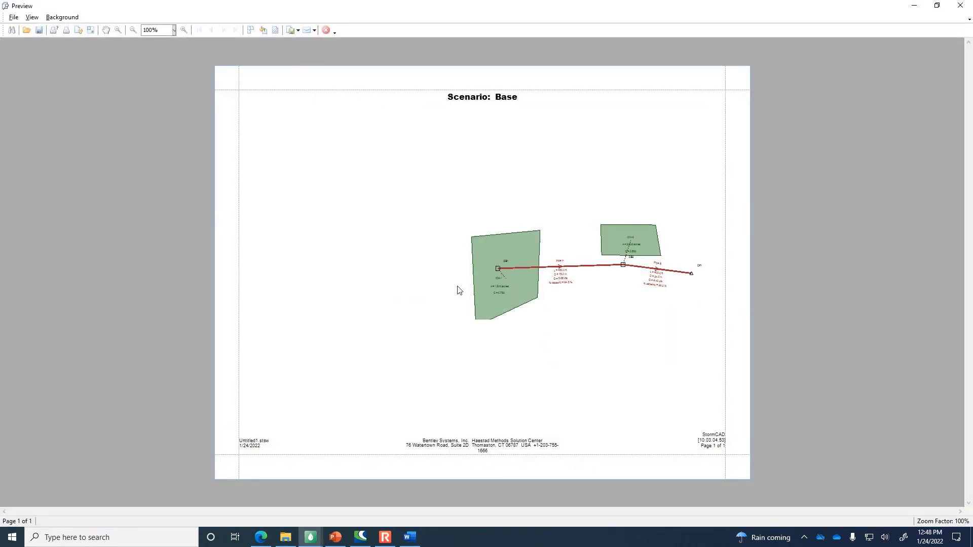
{"action": "left_click", "coordinate": [325, 30]}
{"action": "left_click", "coordinate": [13, 17]}
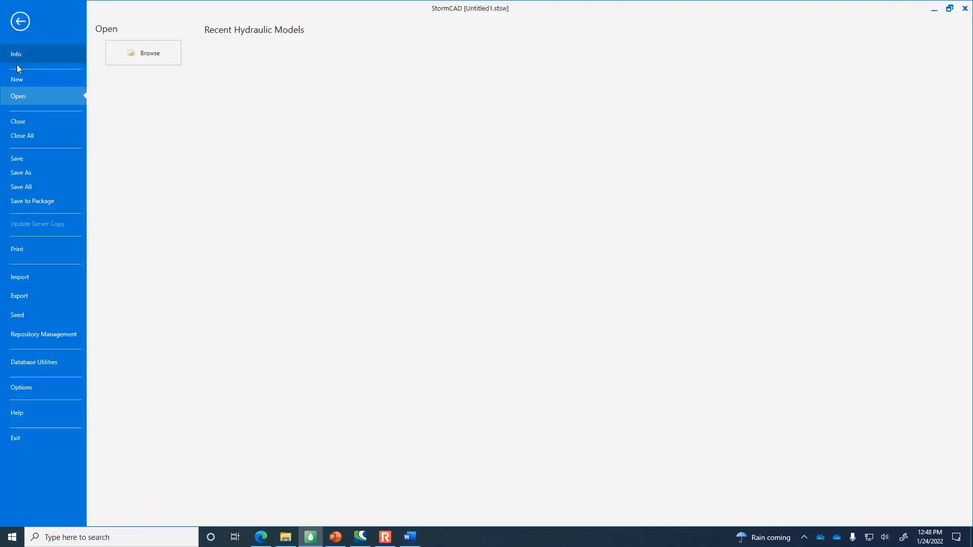
{"action": "left_click", "coordinate": [20, 21]}
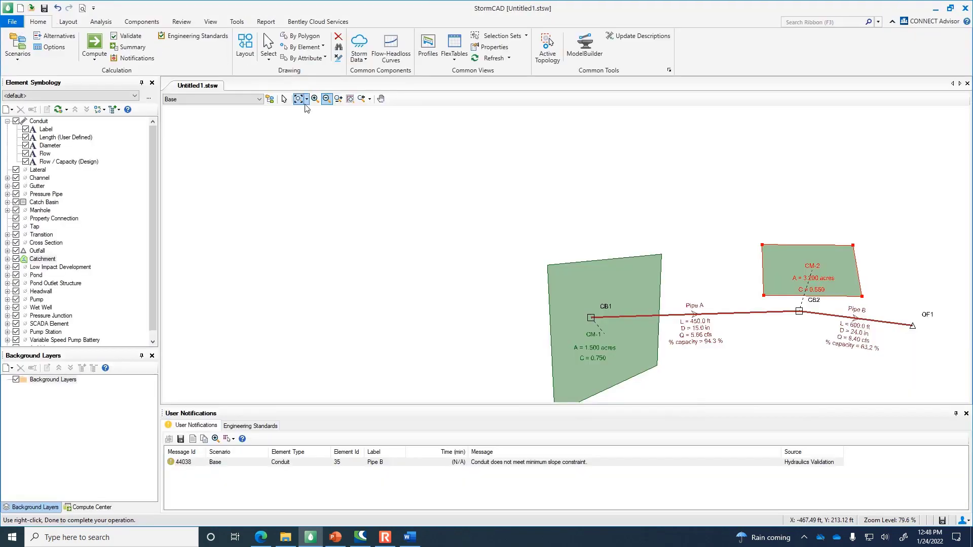
- Zoom to extents so the whole network fills the view, then go to the File pages
{"action": "left_click", "coordinate": [299, 99]}
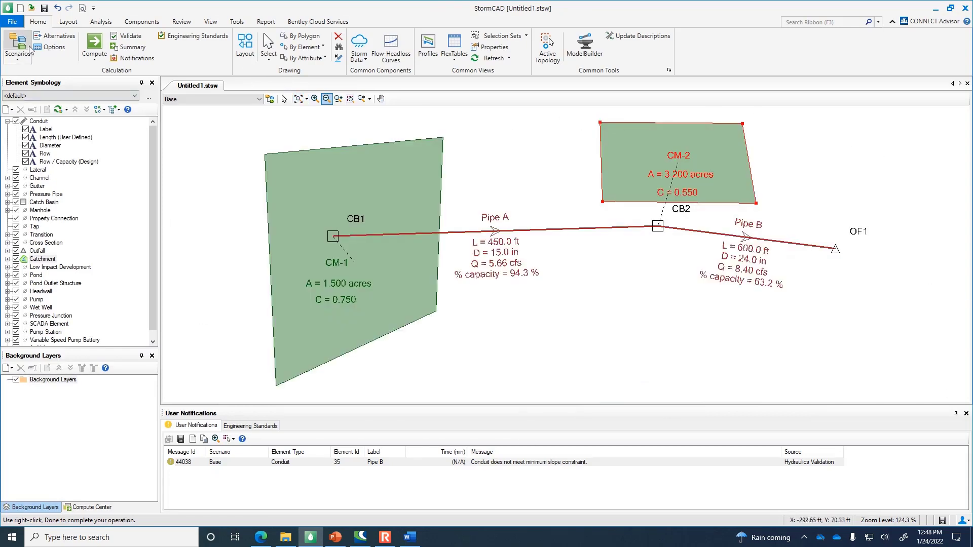
{"action": "left_click", "coordinate": [12, 21]}
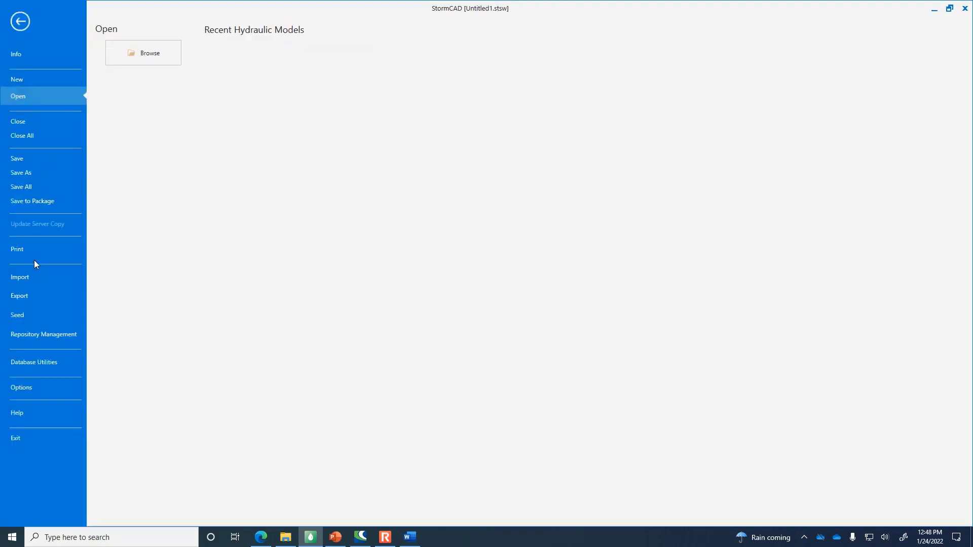
- Check Page Setup without changes, then print-preview the network centred on the landscape page and close it
{"action": "left_click", "coordinate": [35, 254]}
{"action": "left_click", "coordinate": [150, 120]}
{"action": "left_click", "coordinate": [551, 303]}
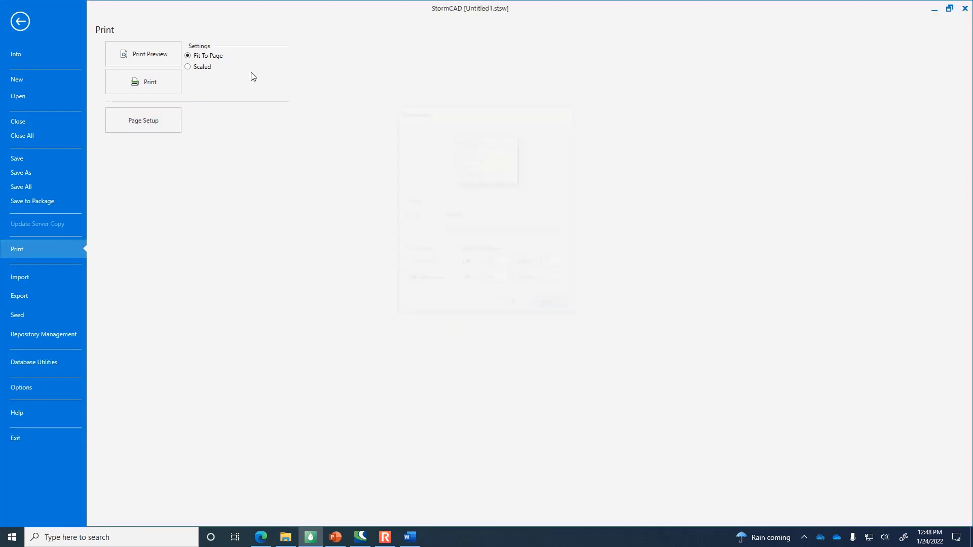
{"action": "left_click", "coordinate": [139, 54]}
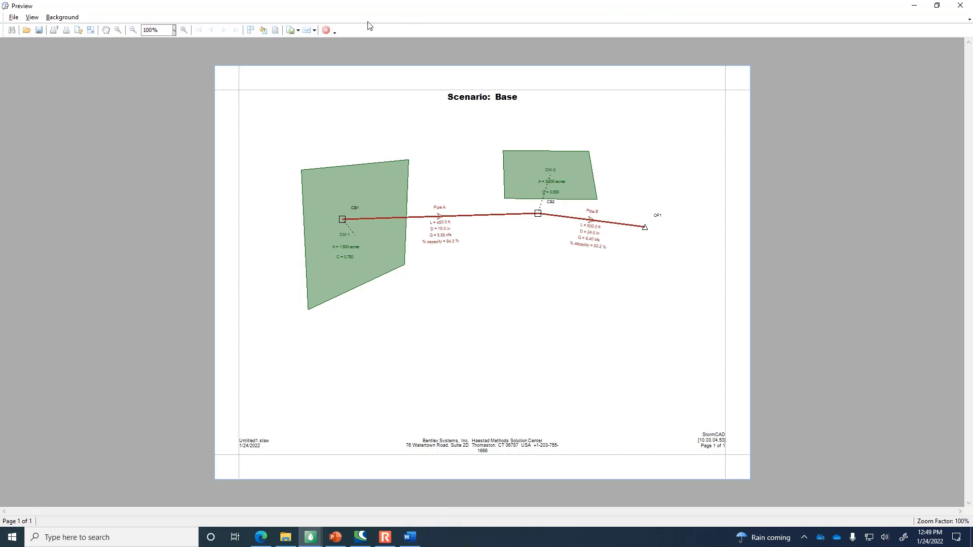
{"action": "left_click", "coordinate": [326, 30]}
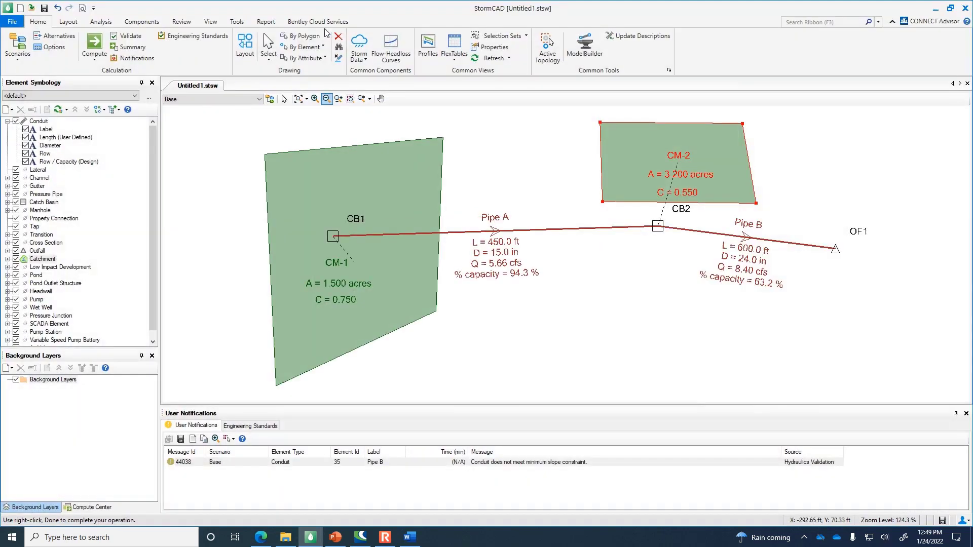